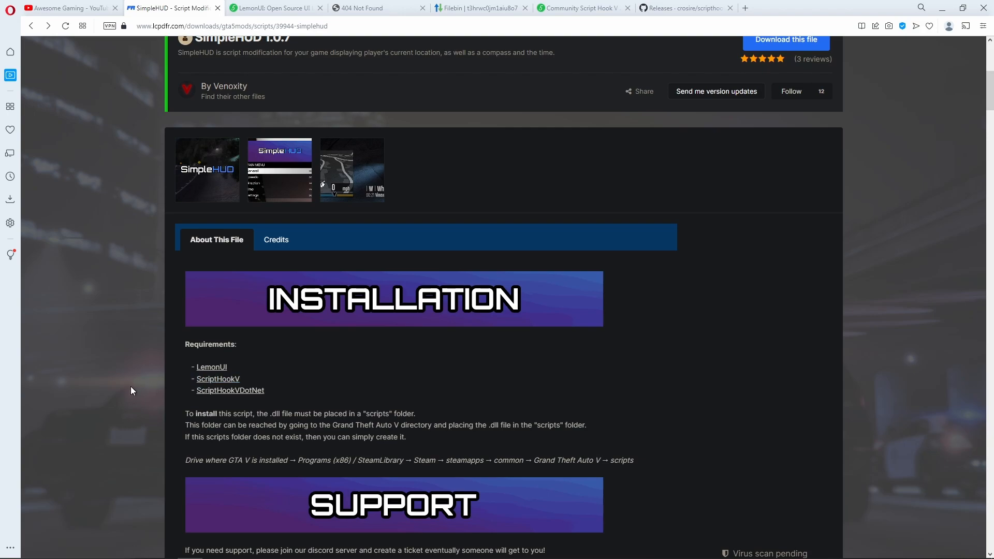
# Review the SimpleHUD 1.0.7 mod page, covering its compatibility warning, preview images, installation requirements and support sections.
pyautogui.scroll(3, 121, 371)
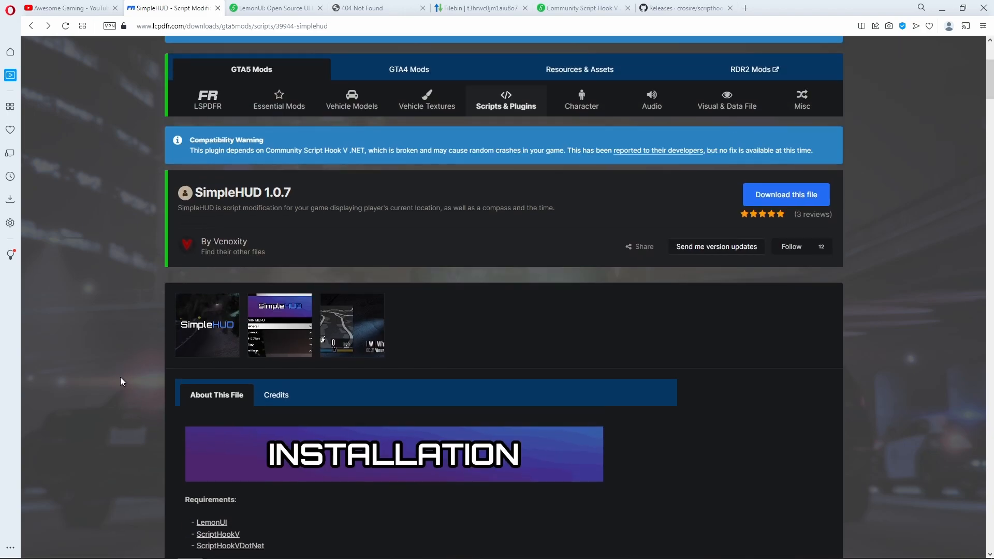
pyautogui.scroll(-1, 104, 368)
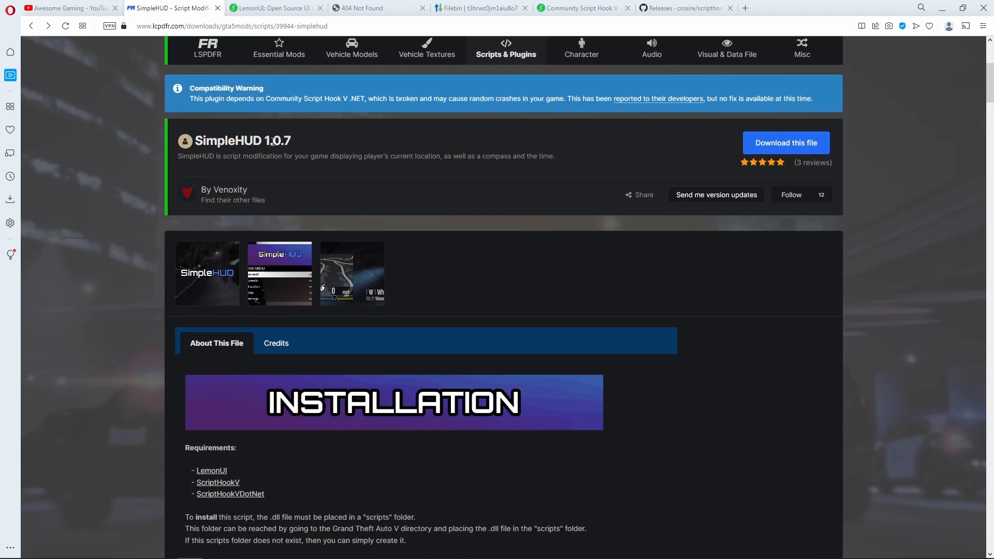
pyautogui.scroll(-2, 116, 305)
pyautogui.scroll(-1, 107, 326)
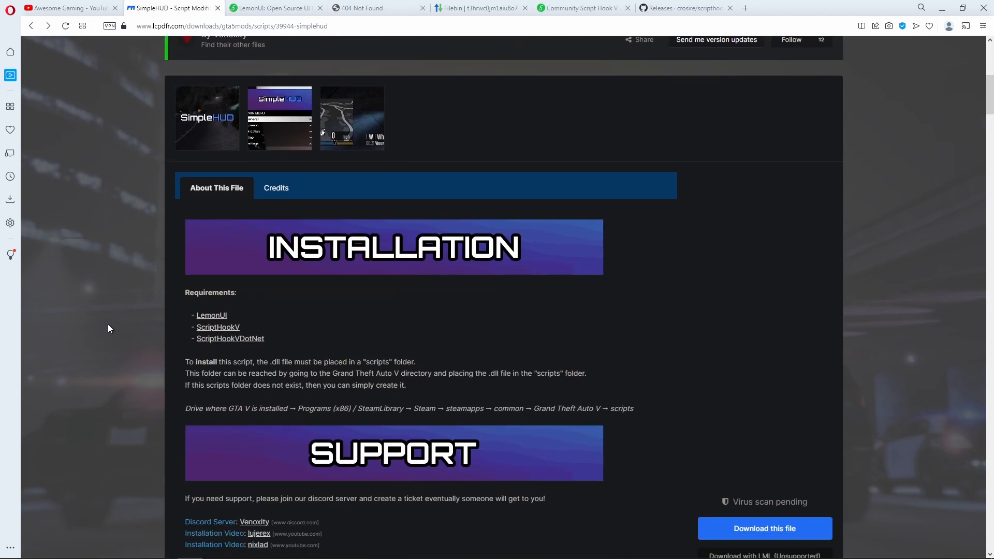
pyautogui.scroll(2, 110, 292)
pyautogui.scroll(2, 108, 338)
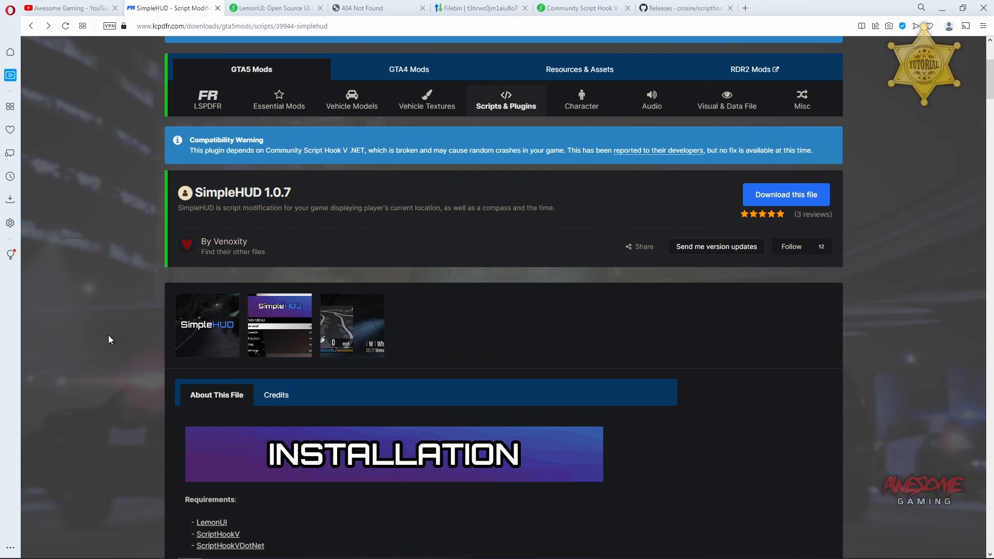
pyautogui.scroll(2, 108, 248)
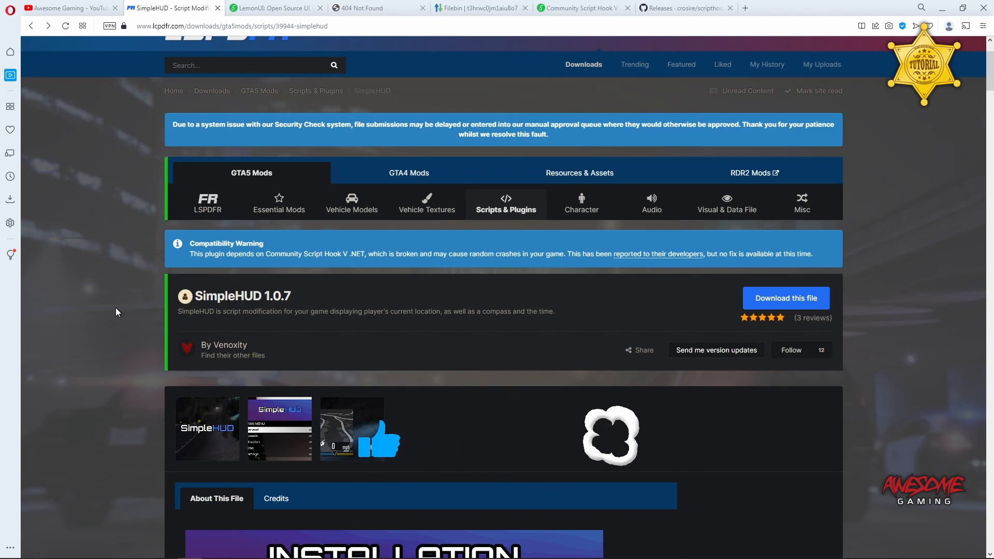
pyautogui.scroll(-3, 97, 334)
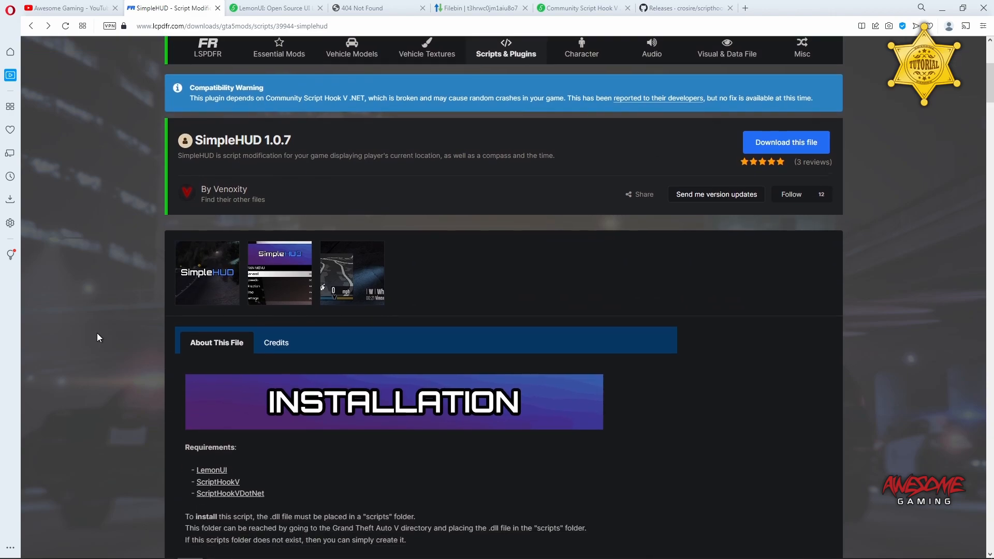
pyautogui.scroll(-2, 98, 334)
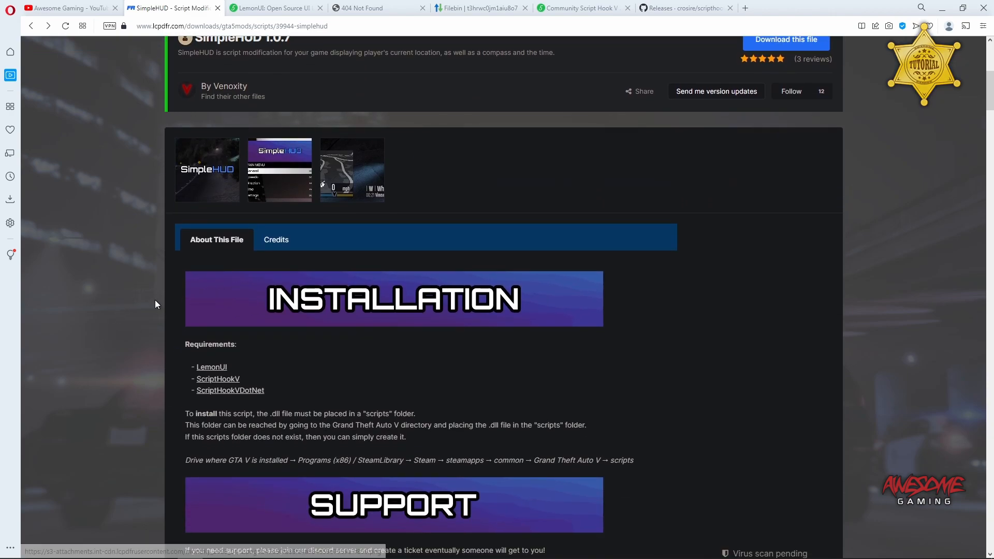
pyautogui.scroll(-2, 95, 346)
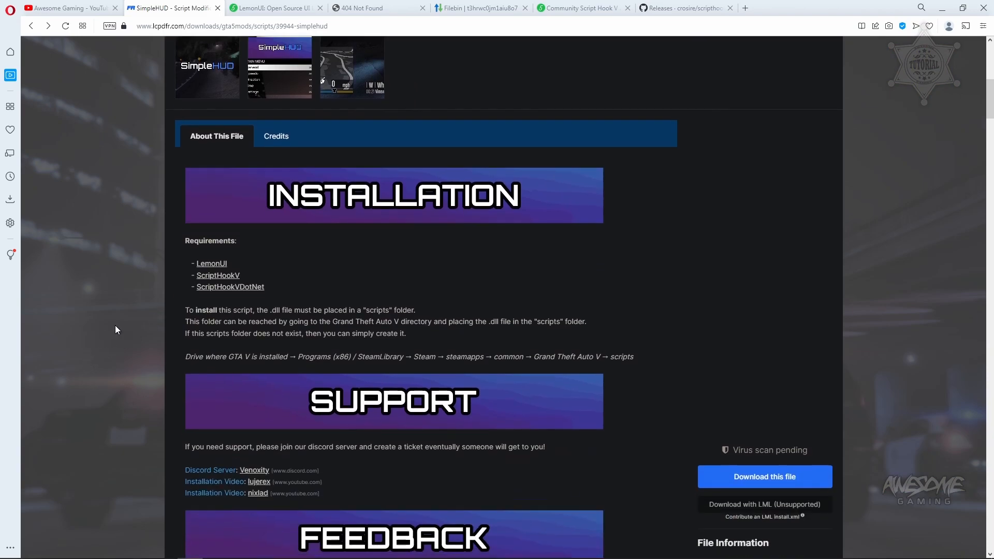
pyautogui.scroll(-2, 81, 396)
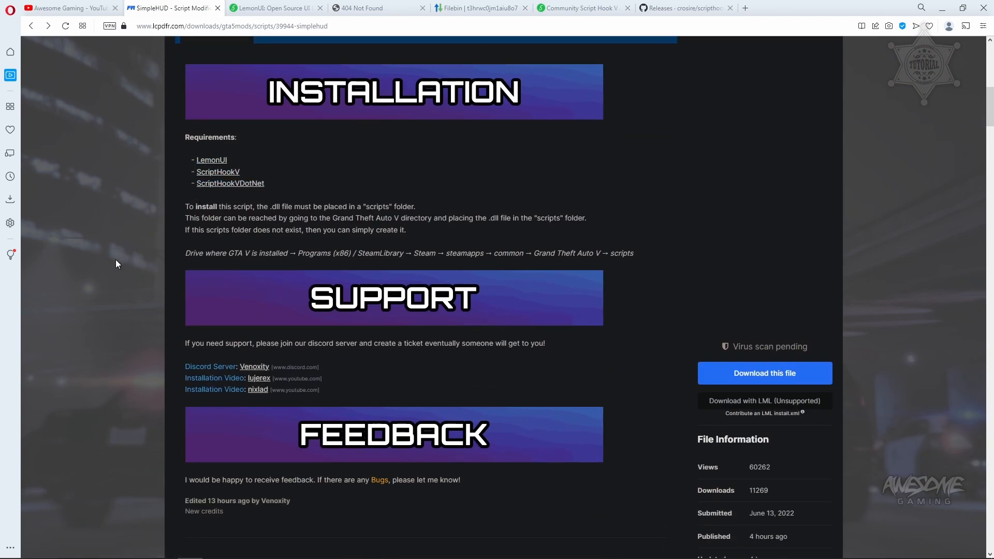
pyautogui.scroll(-2, 195, 303)
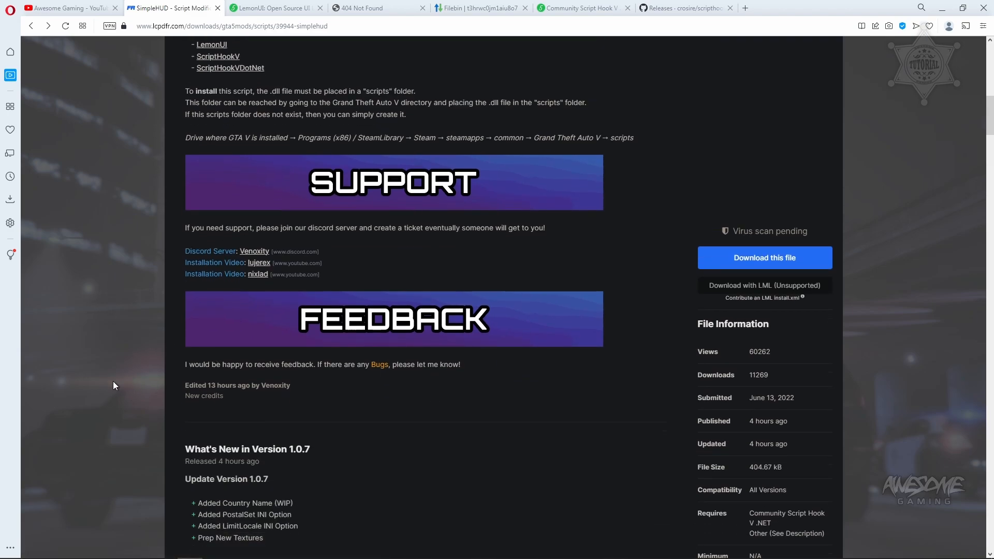
# Read the SimpleHUD release notes for version 1.0.7 and return to the header of the mod page.
pyautogui.scroll(-3, 130, 362)
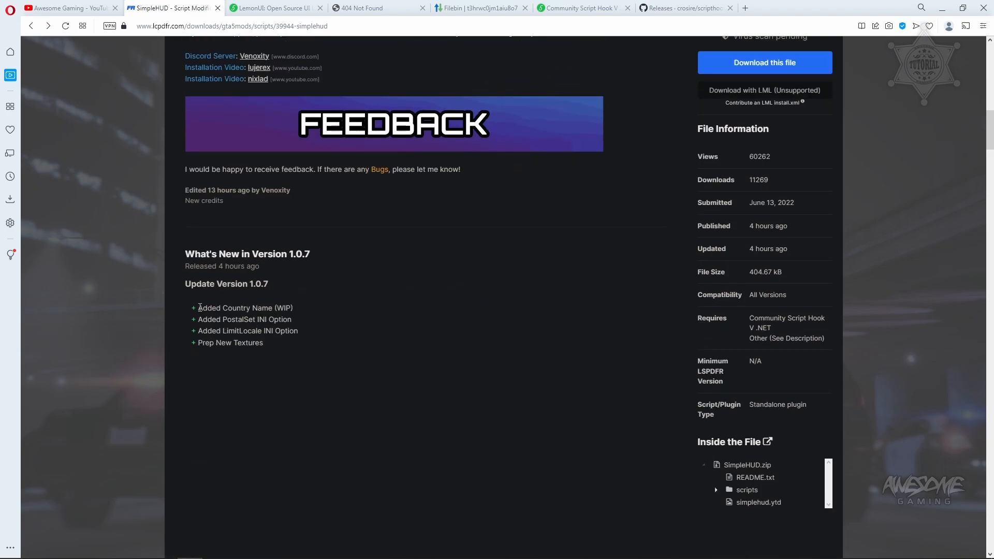
pyautogui.moveTo(194, 307); pyautogui.dragTo(210, 367)
pyautogui.click(147, 345)
pyautogui.scroll(-3, 128, 363)
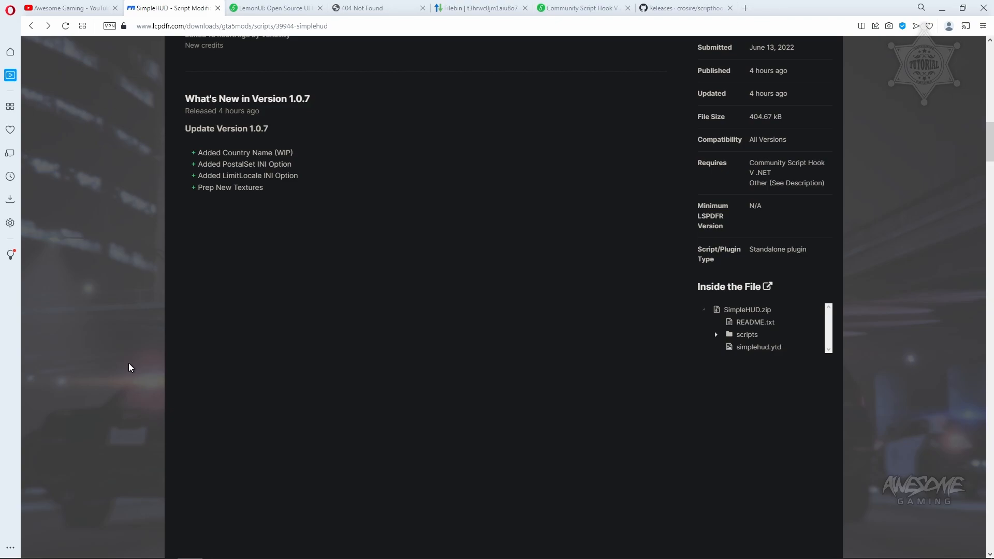
pyautogui.scroll(-3, 129, 364)
pyautogui.scroll(14, 129, 364)
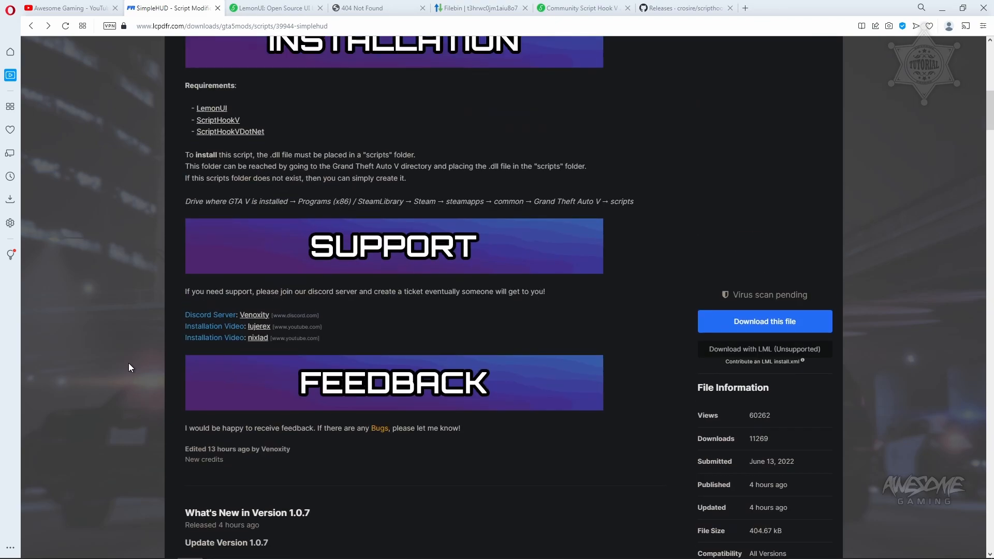
pyautogui.scroll(3, 128, 368)
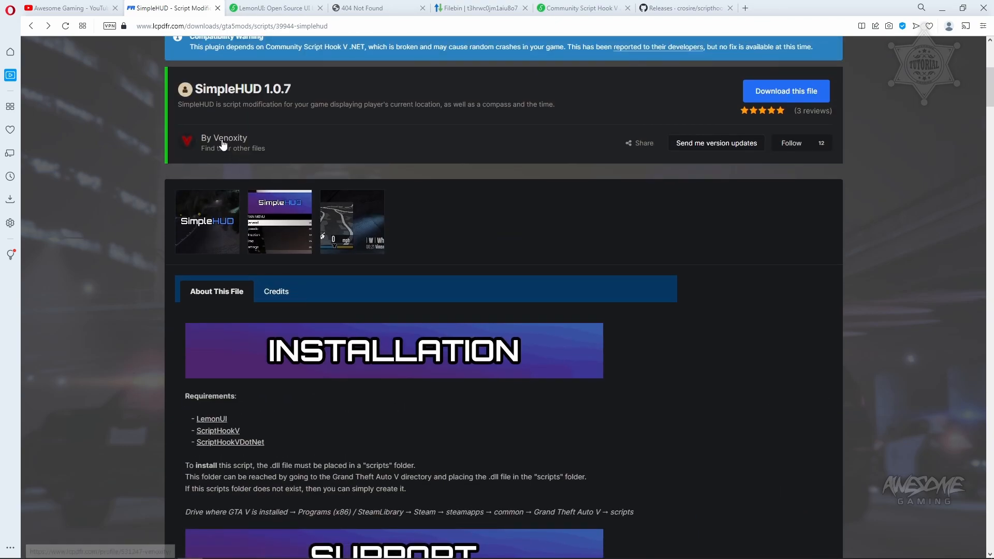
# View the SimpleHUD credits and read through the listed contributors.
pyautogui.click(275, 296)
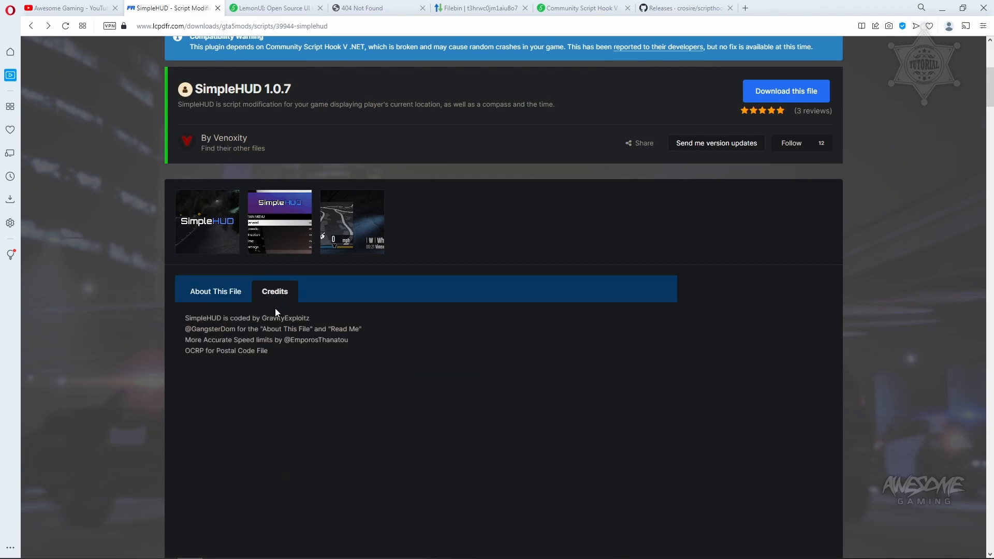
pyautogui.doubleClick(286, 320)
pyautogui.click(160, 321)
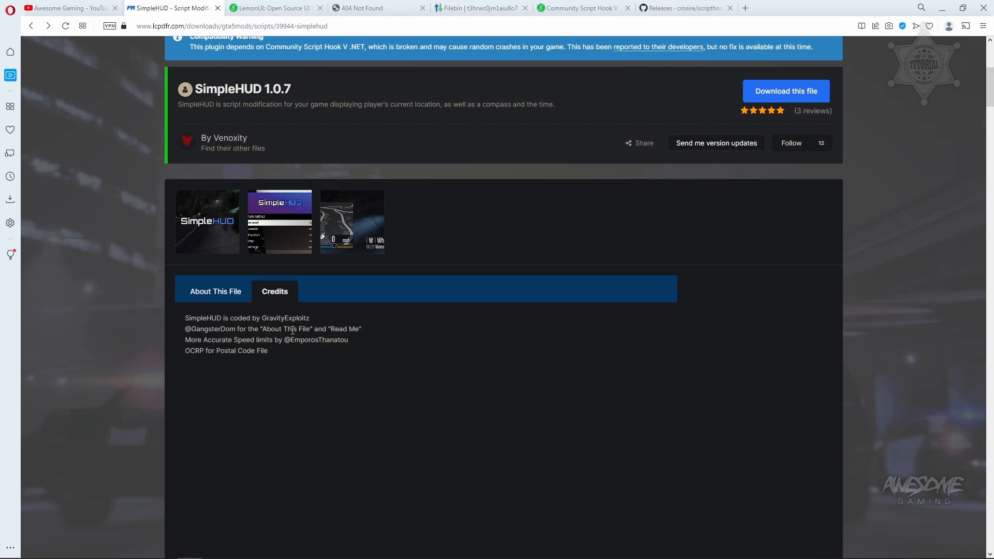
pyautogui.doubleClick(247, 337)
pyautogui.click(247, 337)
pyautogui.doubleClick(318, 345)
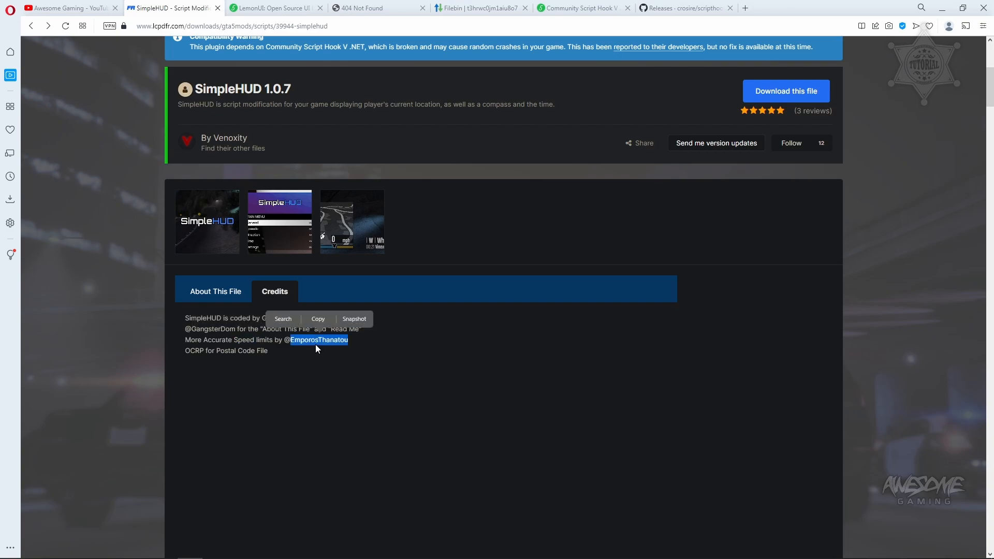
pyautogui.click(306, 352)
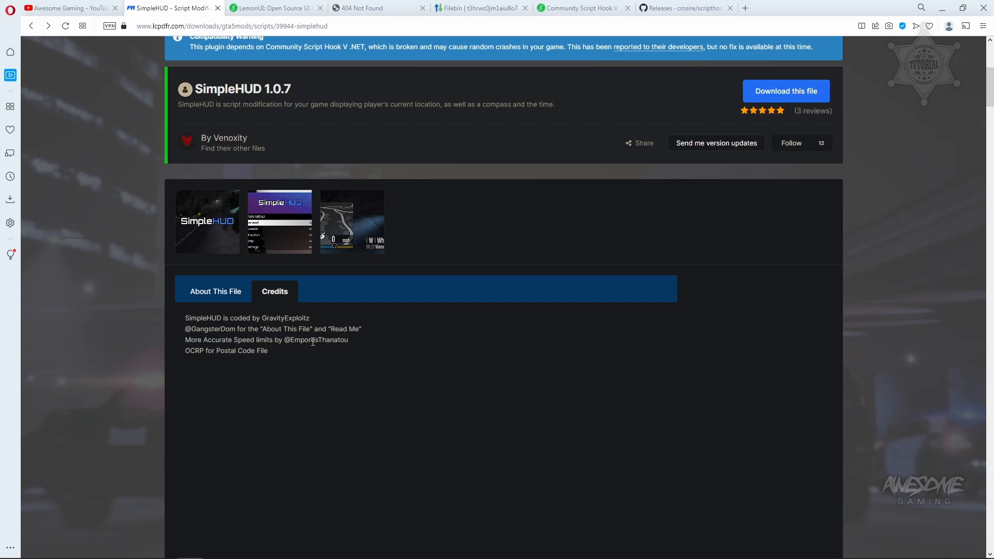
pyautogui.tripleClick(312, 342)
pyautogui.click(312, 342)
pyautogui.doubleClick(314, 342)
# Return to SimpleHUD's installation requirements and view the list of all versions on the LemonUI mod page.
pyautogui.click(204, 296)
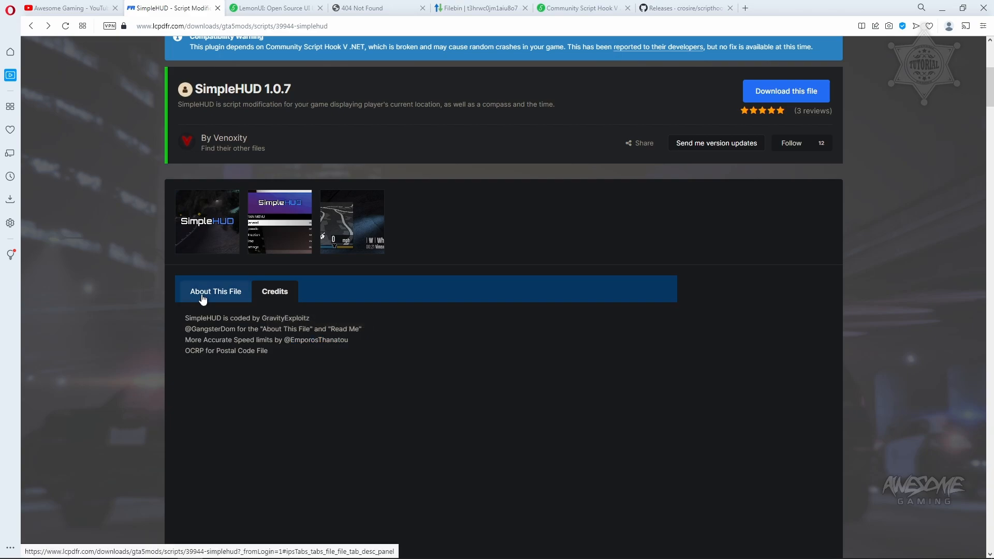
pyautogui.scroll(-5, 143, 350)
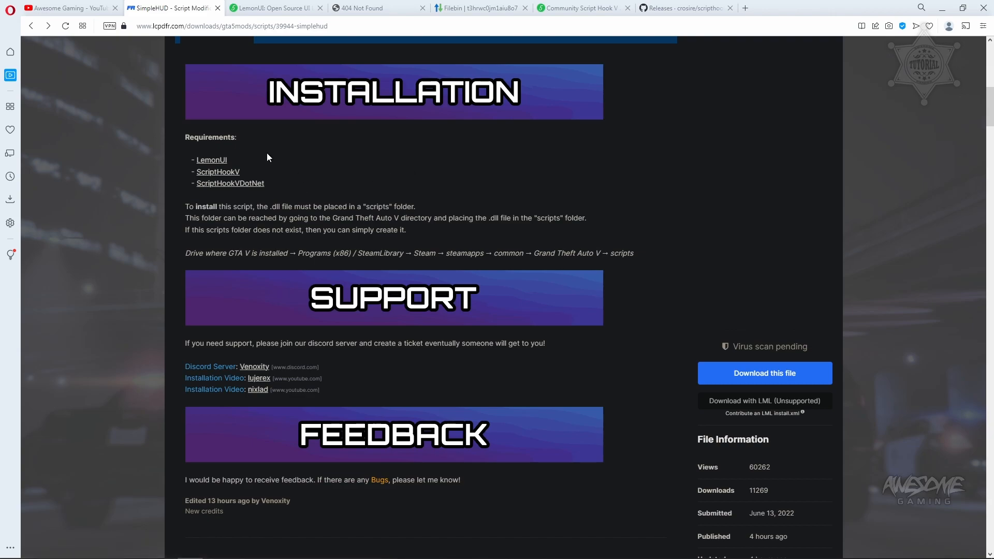
pyautogui.click(290, 7)
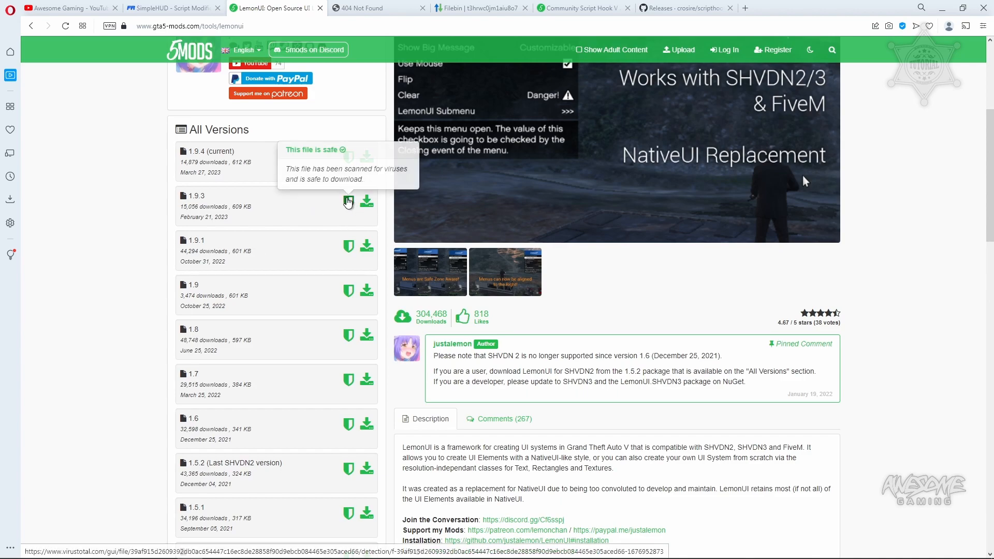
pyautogui.scroll(2, 183, 248)
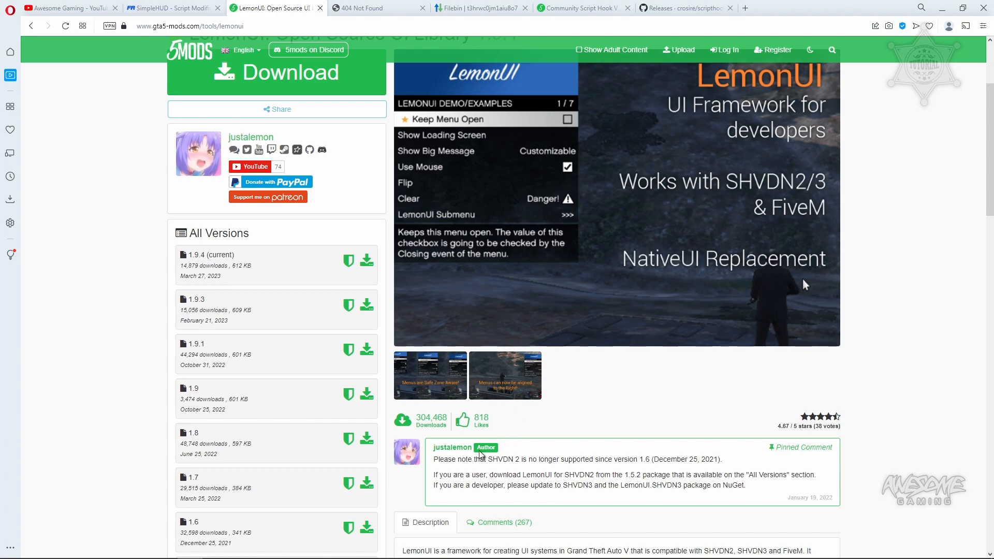
pyautogui.scroll(-2, 148, 299)
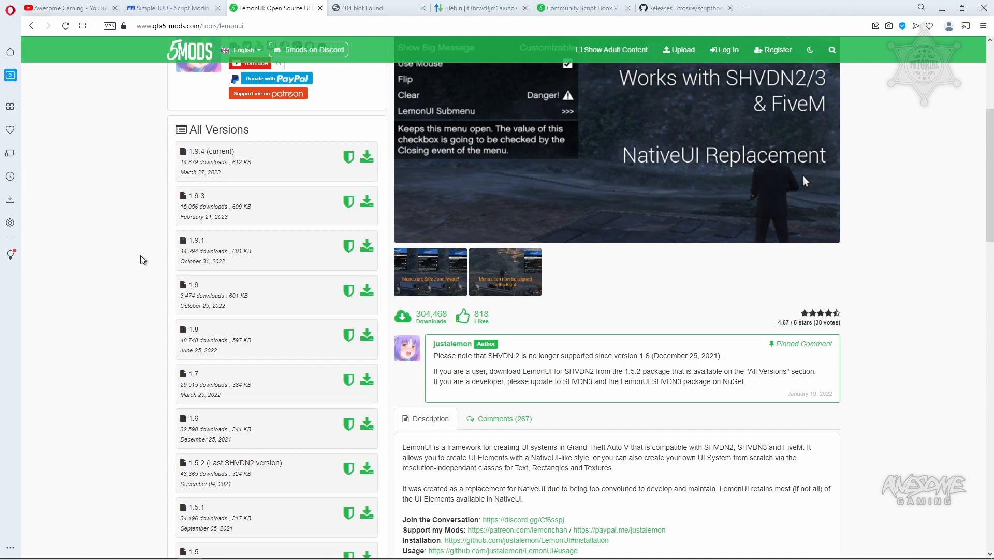
pyautogui.scroll(-1, 141, 259)
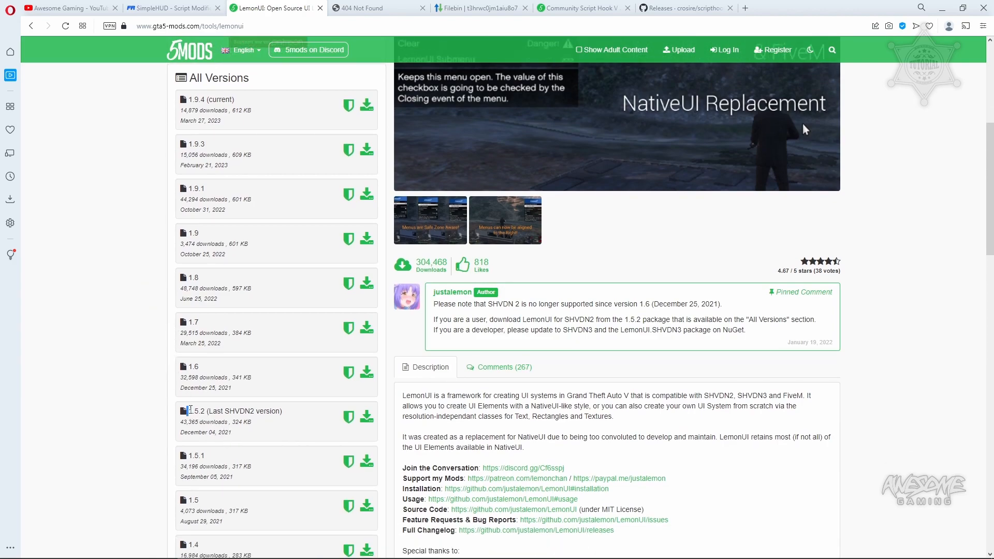
# Examine the LemonUI 1.5.2 (Last SHVDN2 version) entry, its download option and the author's pinned note about SHVDN 2.
pyautogui.tripleClick(286, 414)
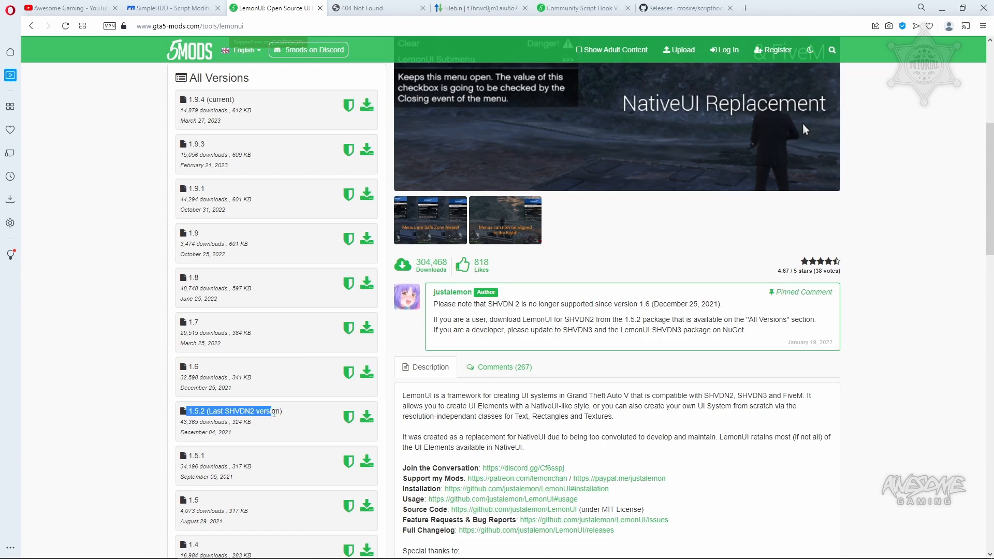
pyautogui.click(269, 412)
pyautogui.doubleClick(240, 412)
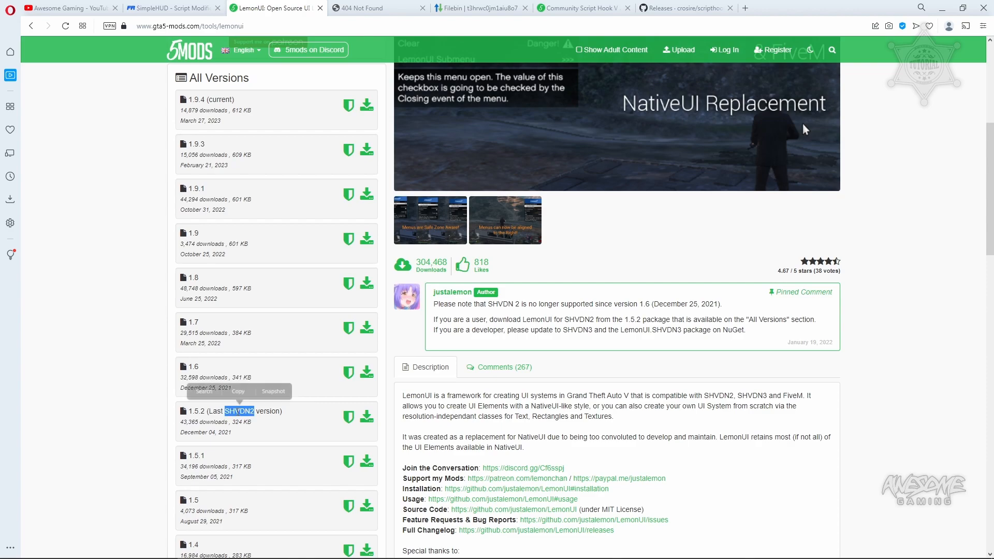
pyautogui.click(238, 413)
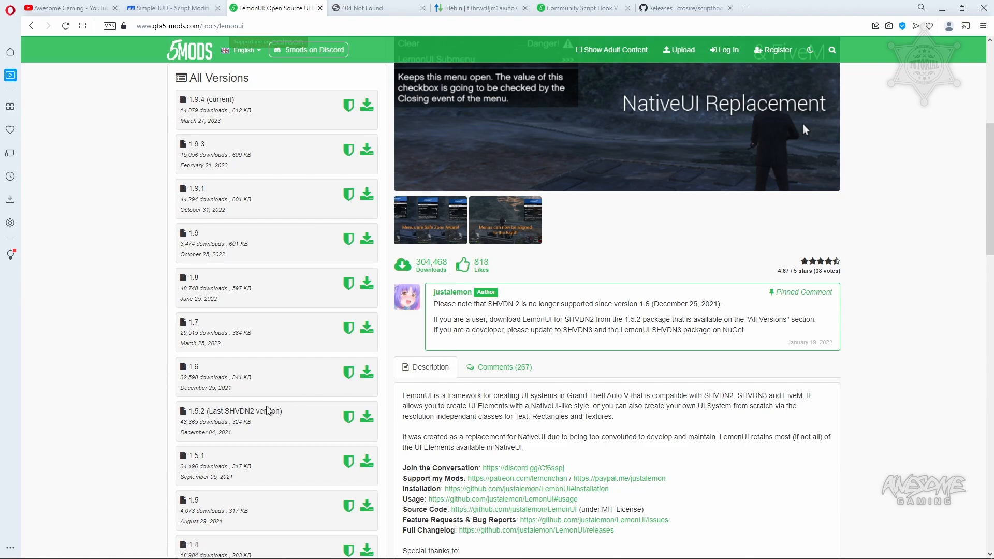
pyautogui.moveTo(485, 302); pyautogui.dragTo(521, 305)
pyautogui.click(487, 321)
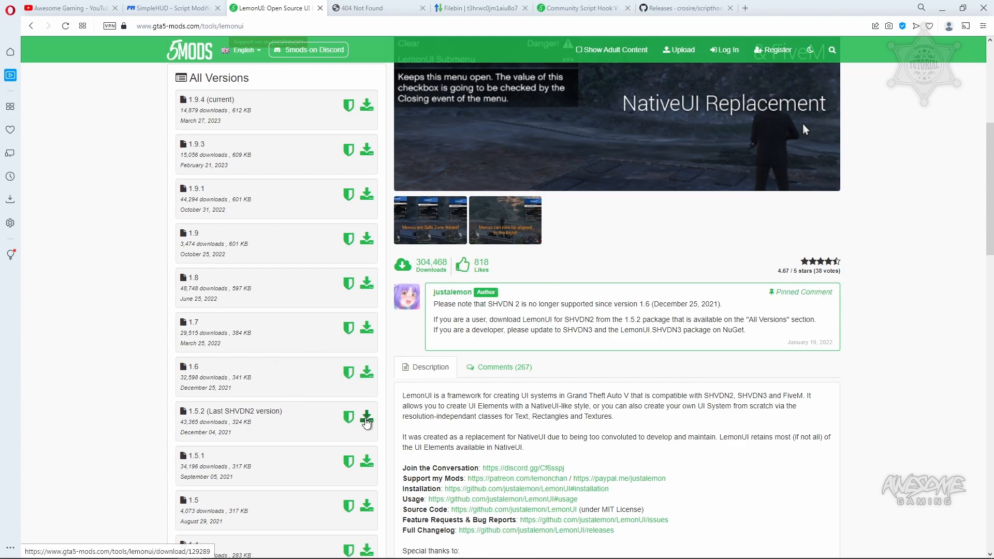
pyautogui.click(366, 418)
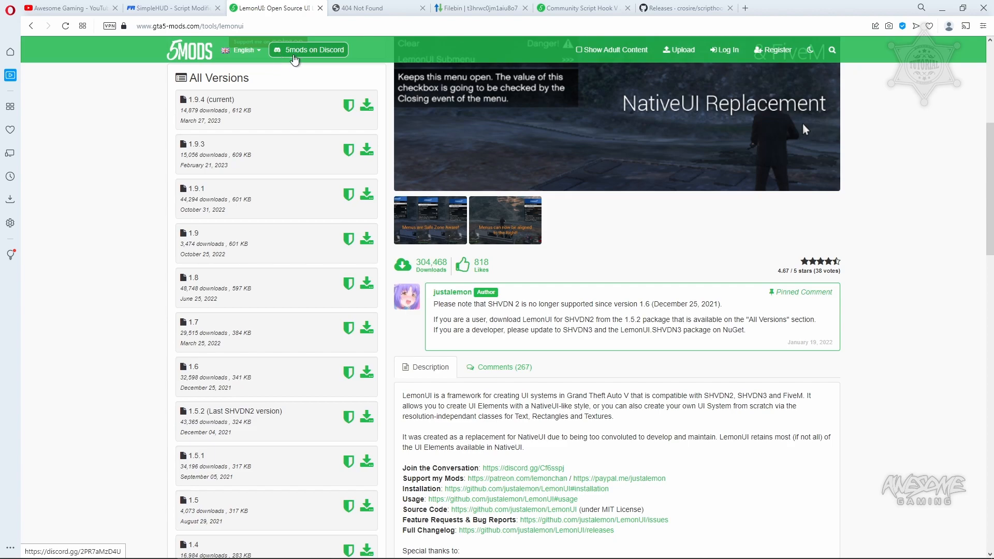
# Check the official ScriptHookV page on dev-c.com and the Filebin page offering ScriptHookV_1.0.2845.0.zip.
pyautogui.hotkey('ctrl', 'Tab')
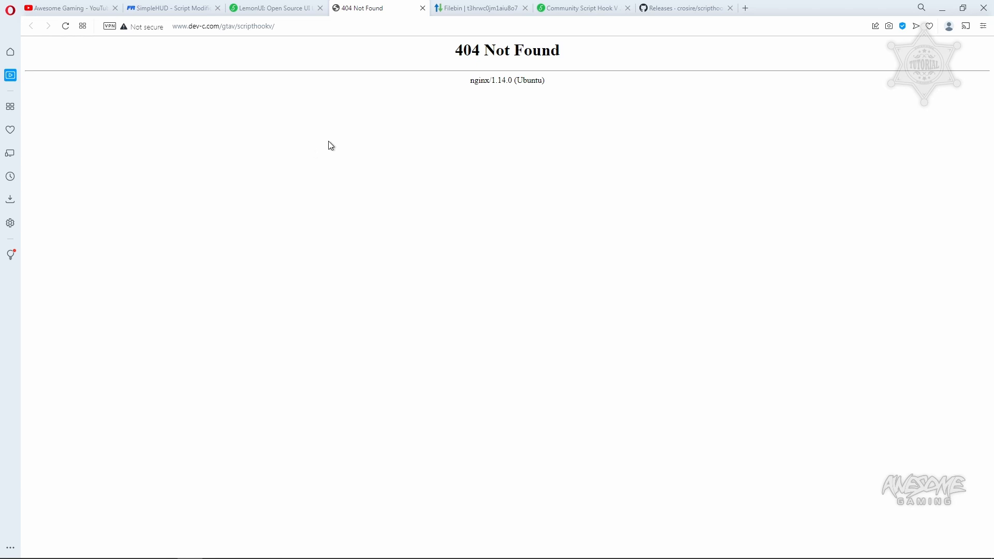
pyautogui.moveTo(417, 49); pyautogui.dragTo(551, 145)
pyautogui.click(490, 143)
pyautogui.click(448, 11)
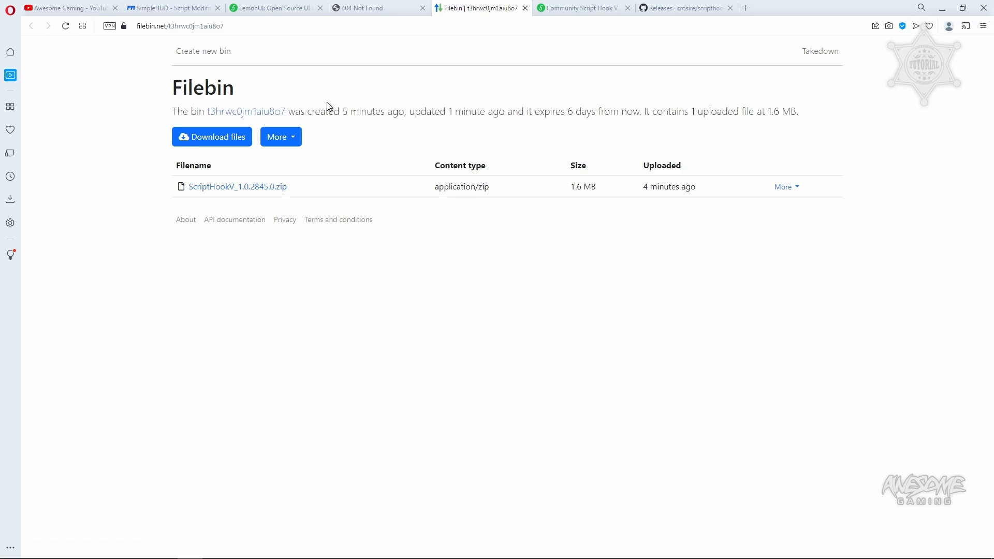
pyautogui.click(390, 11)
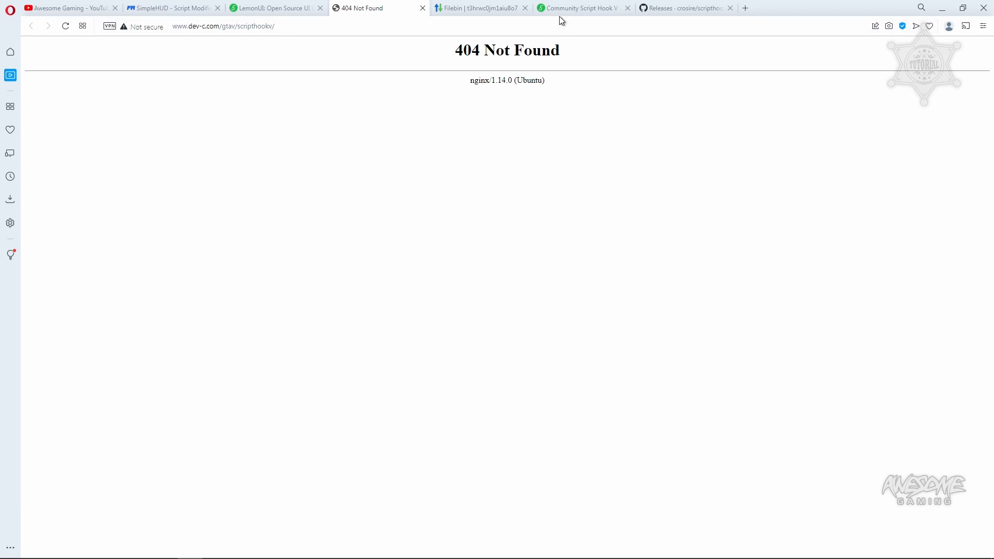
# Revisit SimpleHUD's requirements and bring up the Community Script Hook V .NET 3.5.1 mod page.
pyautogui.click(136, 9)
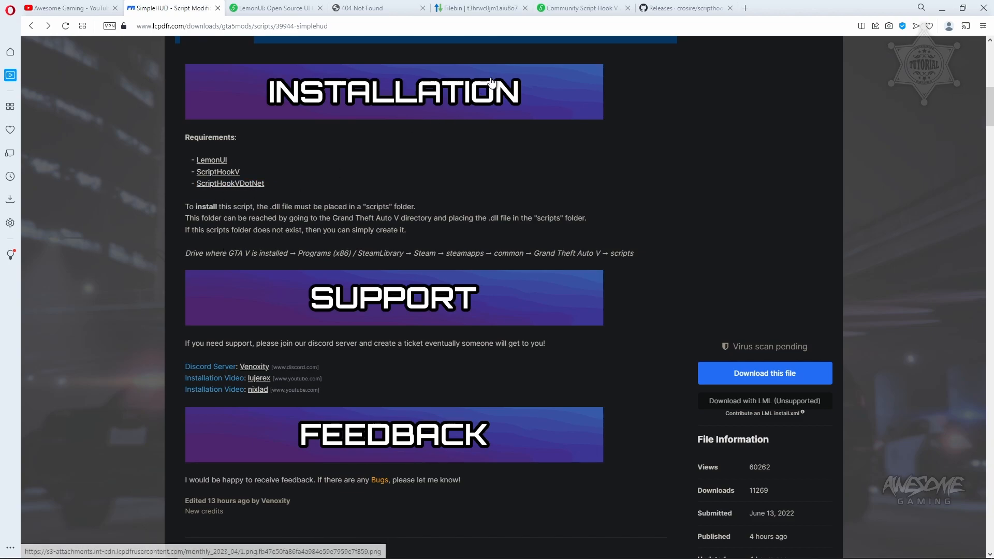
pyautogui.click(567, 12)
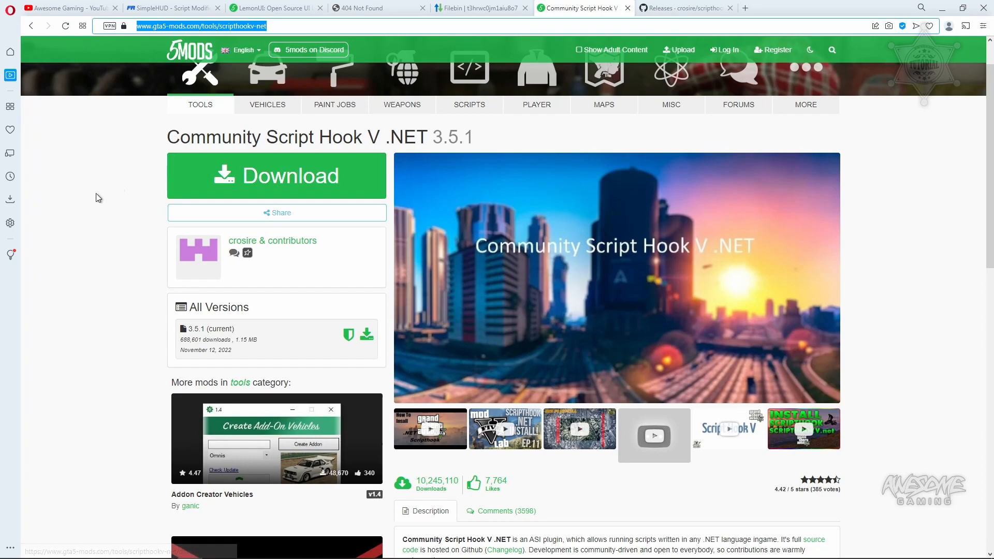
pyautogui.click(98, 218)
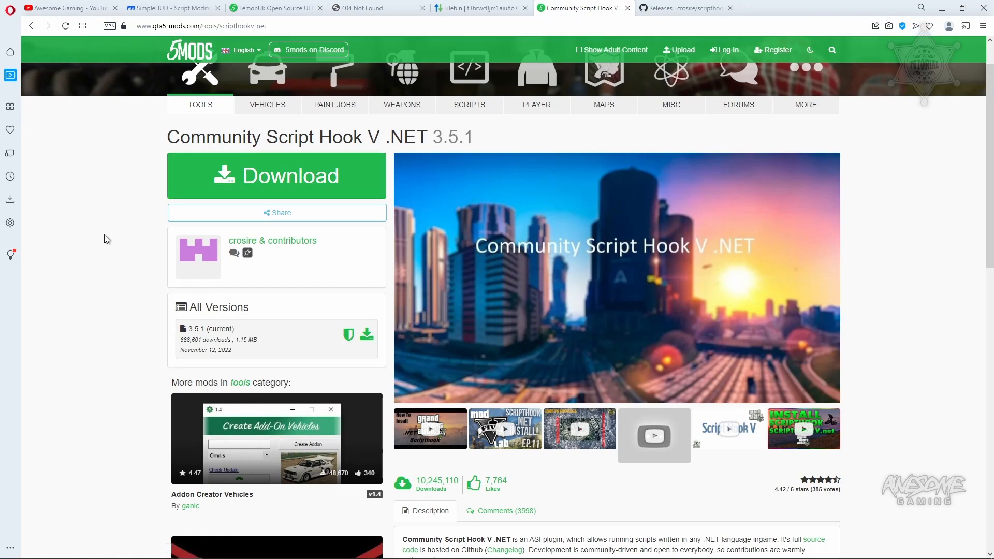
# Look over the Community Script Hook V .NET 3.5.1 mod page and follow its download link to the GitHub project.
pyautogui.scroll(-1, 104, 234)
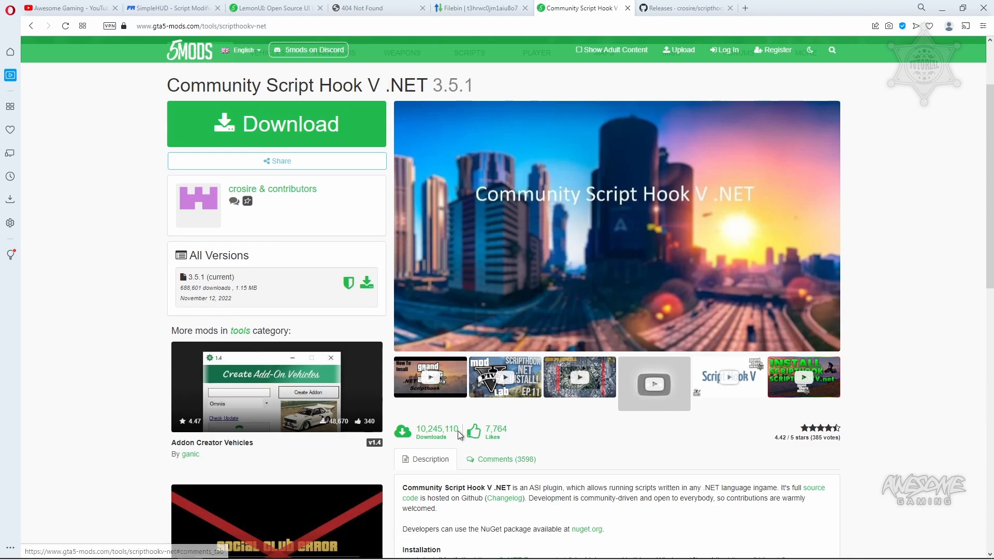
pyautogui.scroll(-1, 407, 349)
pyautogui.scroll(2, 406, 348)
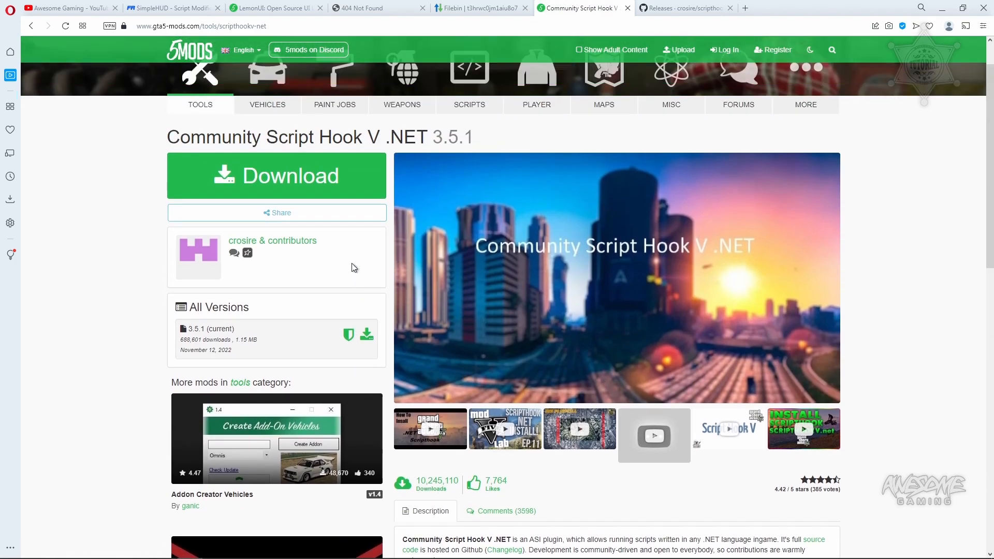
pyautogui.click(289, 173)
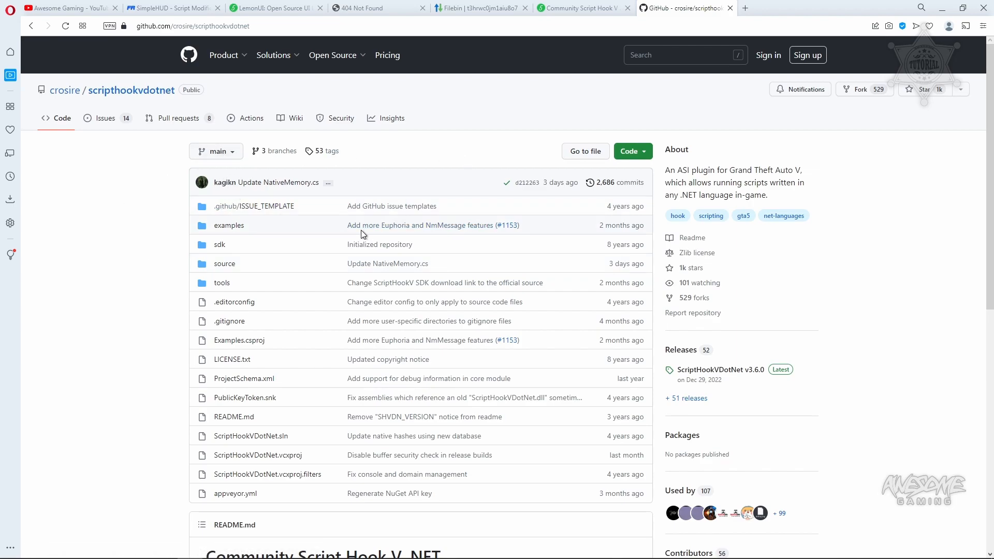
# Check the scripthookvdotnet repository's code download options and README, and go to the releases page referenced in its Downloads section.
pyautogui.click(632, 151)
pyautogui.click(165, 227)
pyautogui.scroll(-9, 143, 239)
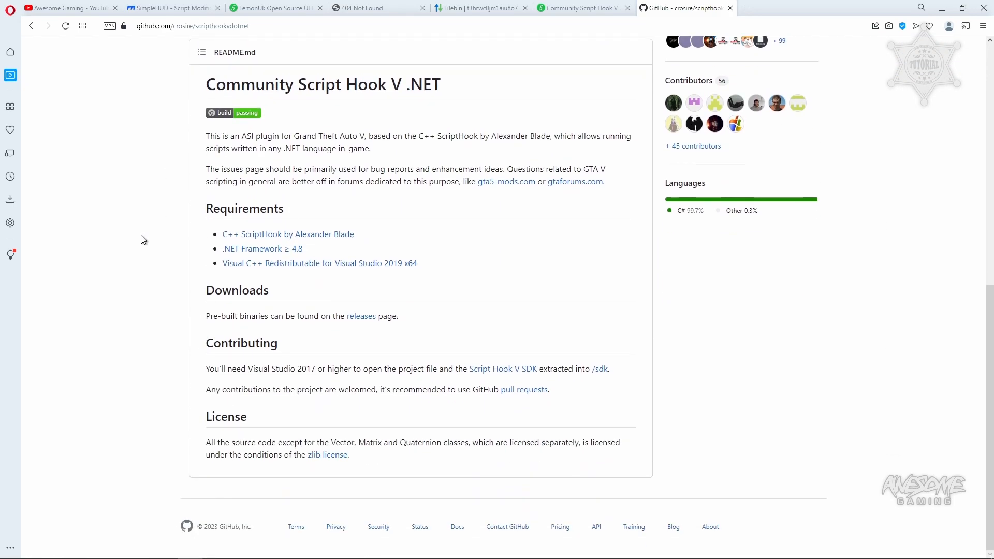
pyautogui.moveTo(203, 291); pyautogui.dragTo(295, 318)
pyautogui.click(175, 329)
pyautogui.click(360, 319)
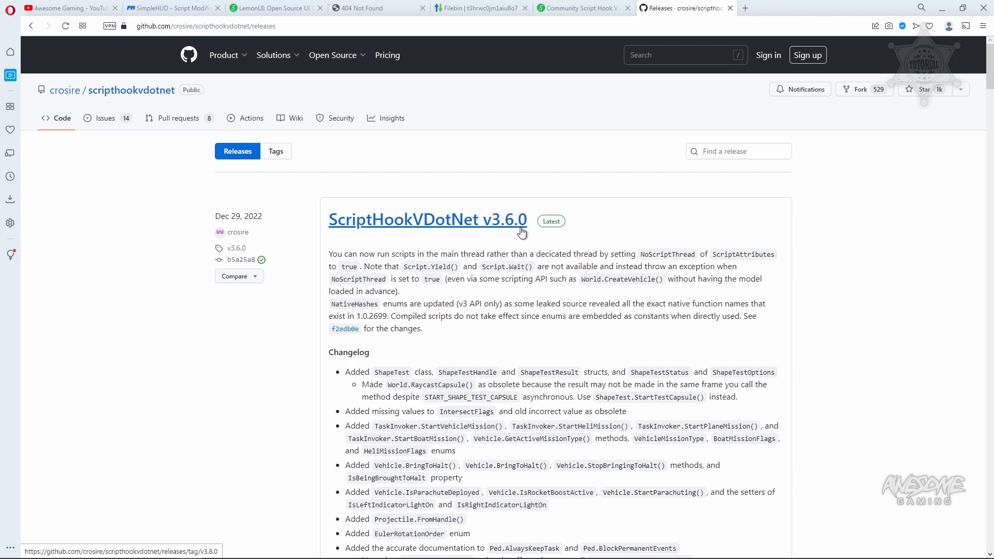
# Examine the ScriptHookVDotNet v3.6.0 release notes and locate ScriptHookVDotNet.zip among its assets.
pyautogui.scroll(-5, 323, 311)
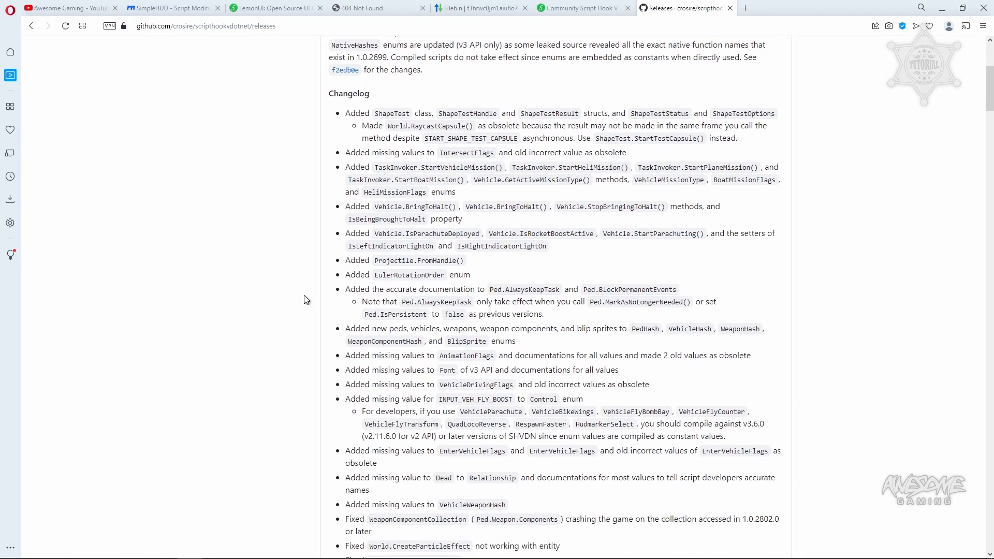
pyautogui.scroll(2, 327, 223)
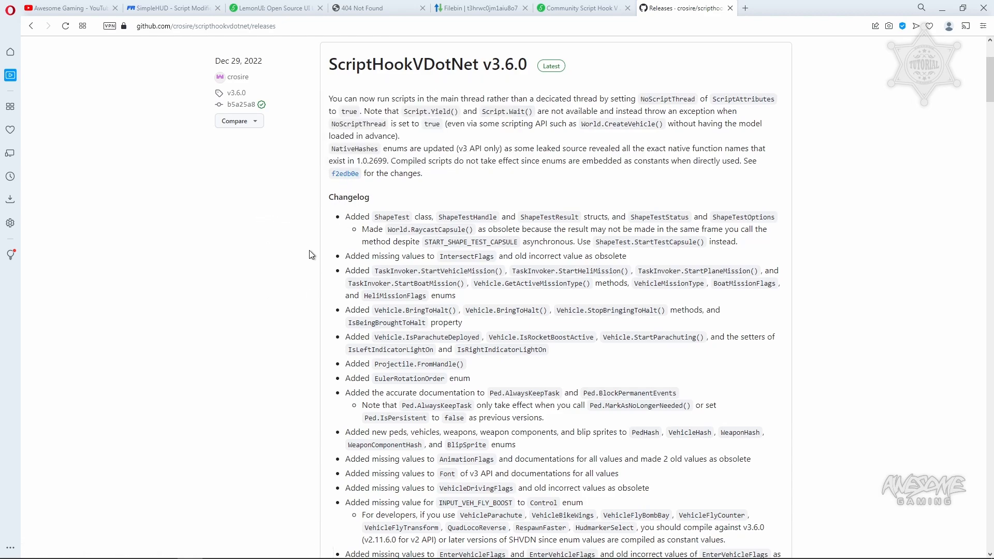
pyautogui.scroll(-8, 301, 287)
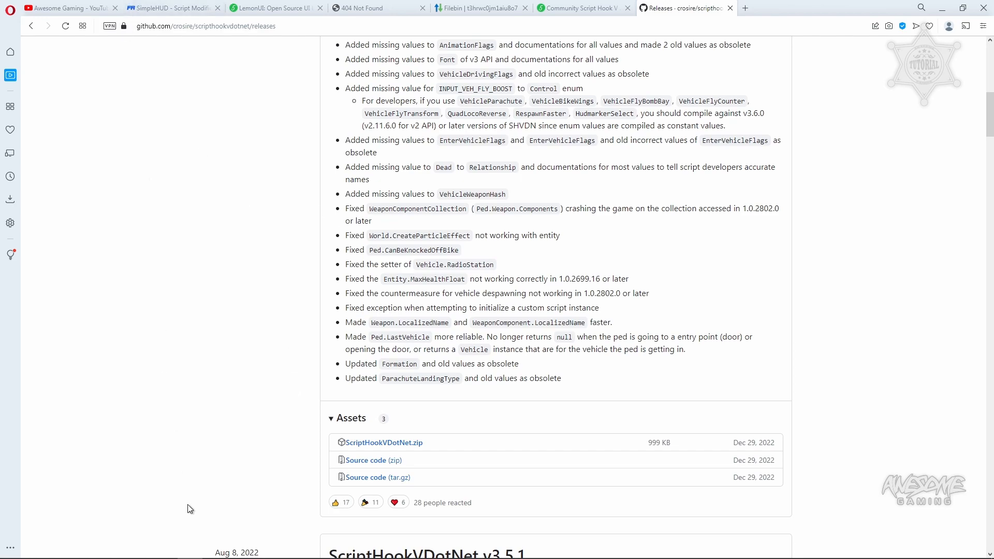
# Switch to File Explorer, go into 01. SimpleHUD > SimpleHUD 107, and open README.txt in Notepad.
pyautogui.click(942, 8)
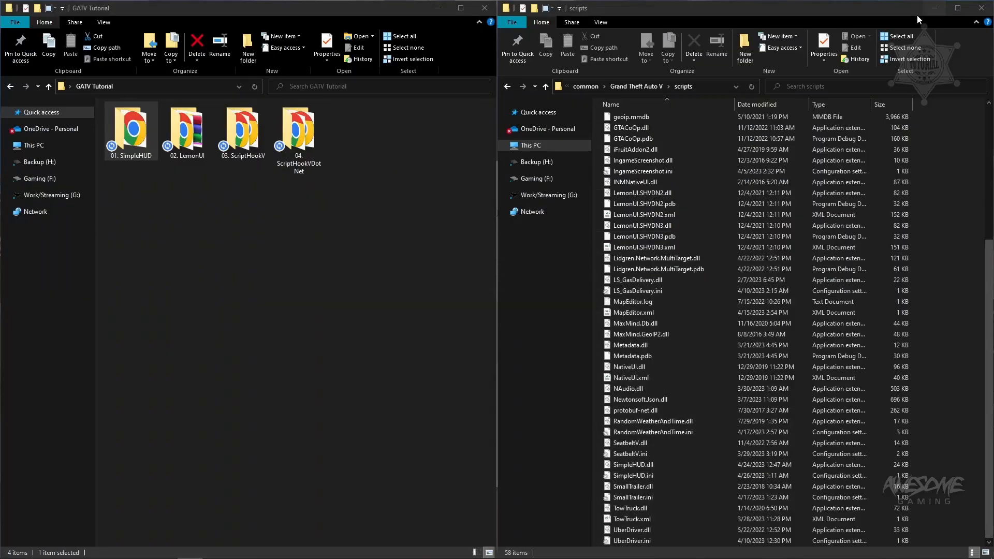
pyautogui.click(254, 324)
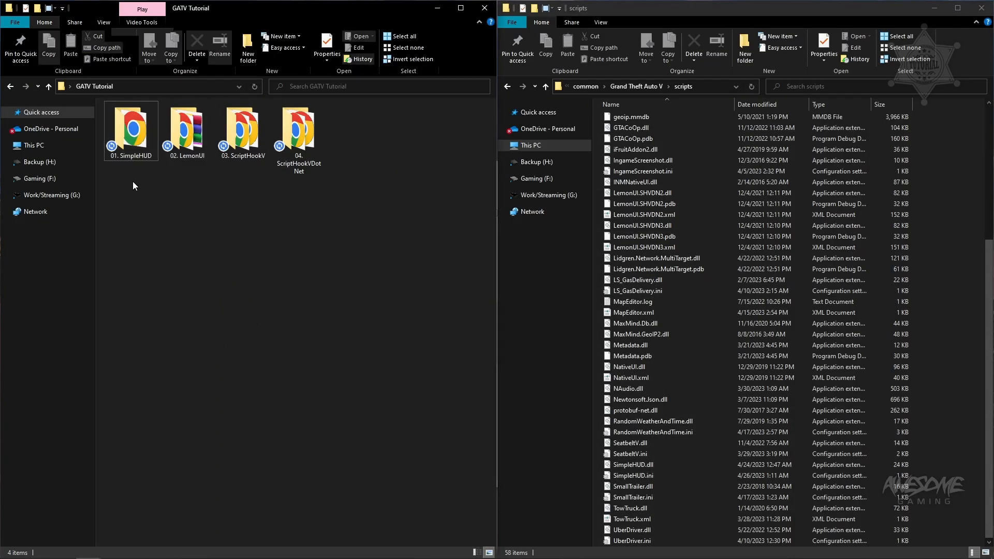
pyautogui.doubleClick(139, 133)
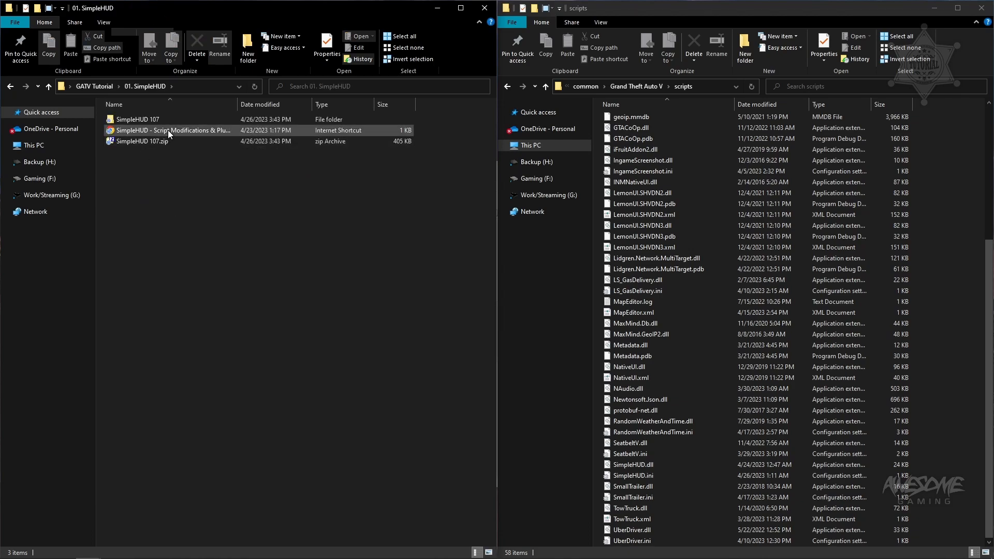
pyautogui.doubleClick(167, 119)
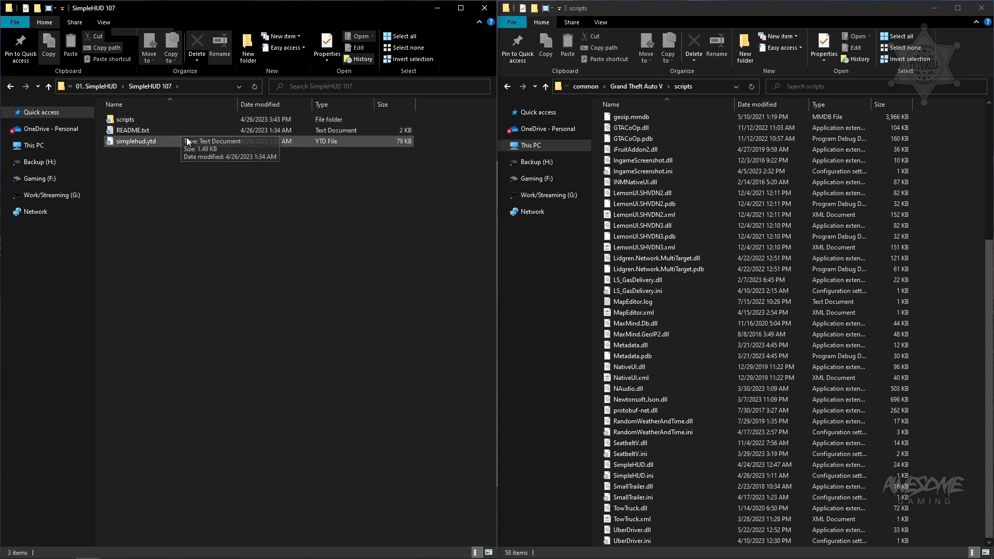
pyautogui.doubleClick(187, 132)
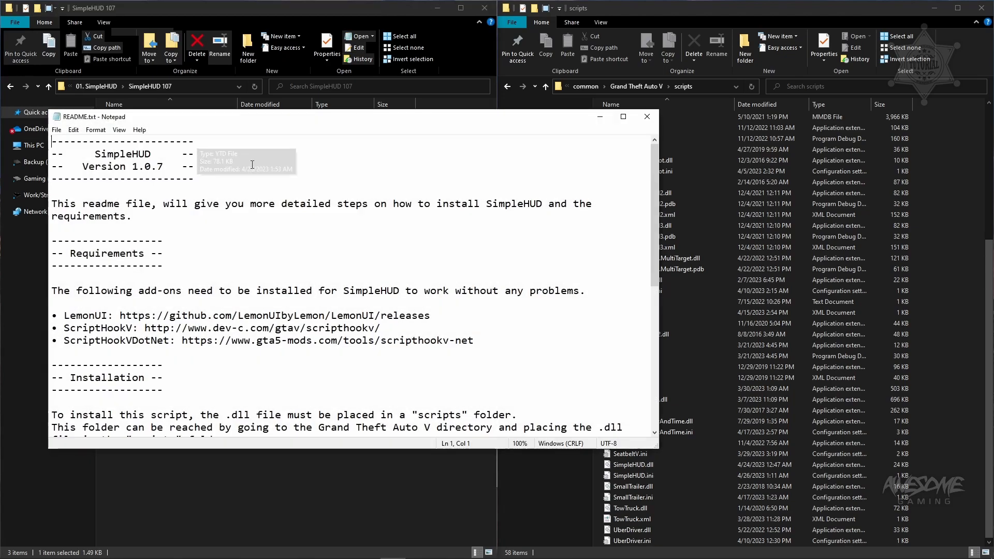
pyautogui.moveTo(339, 120); pyautogui.dragTo(458, 110)
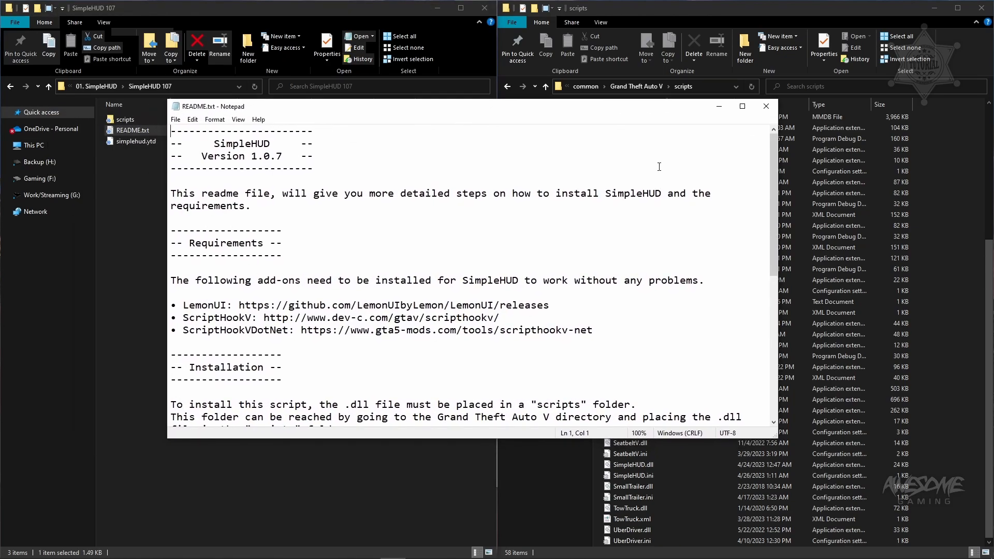
# Read the README's requirements list and the installation instructions for the scripts folder.
pyautogui.click(731, 259)
pyautogui.scroll(-3, 722, 264)
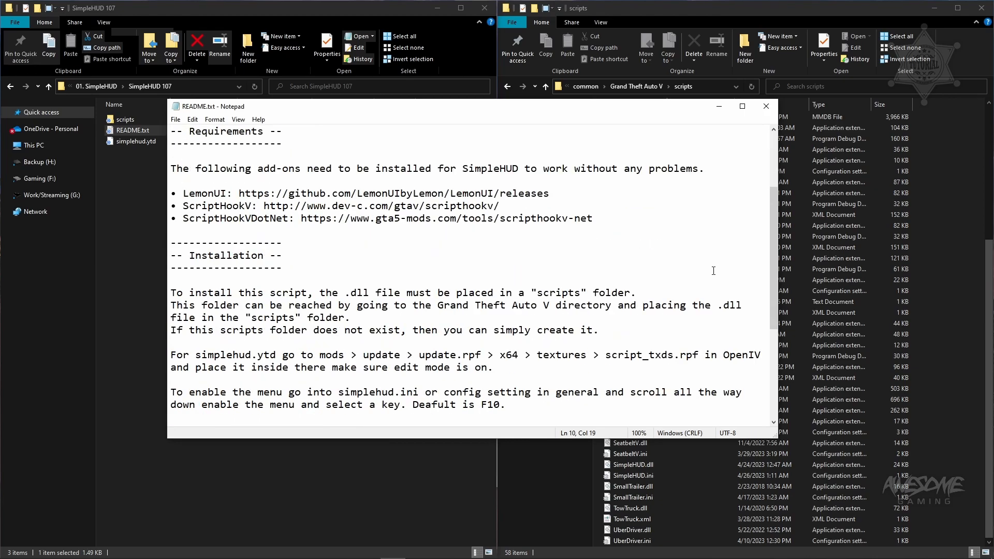
pyautogui.scroll(-1, 770, 223)
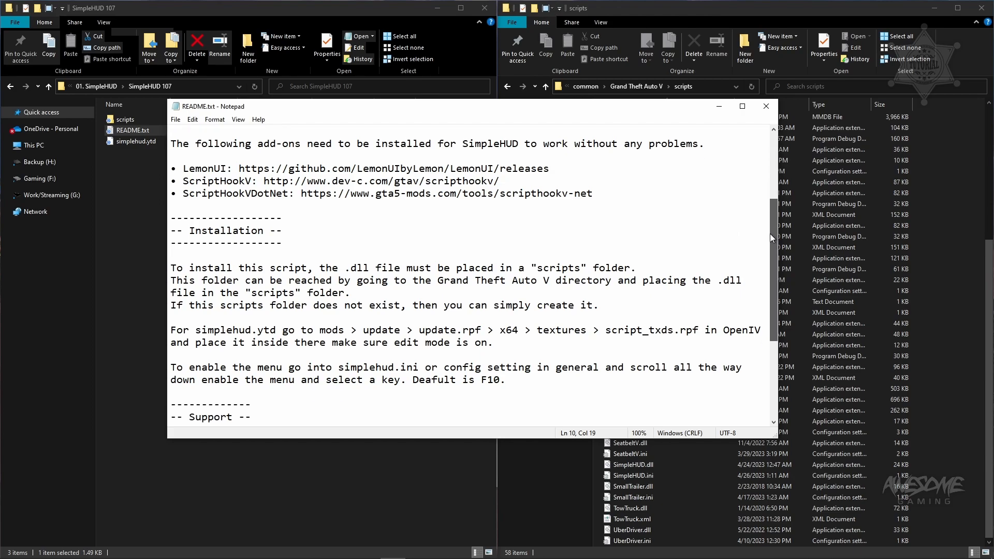
pyautogui.moveTo(767, 242)
pyautogui.mouseDown()
pyautogui.moveTo(753, 274)
pyautogui.moveTo(757, 237)
pyautogui.mouseUp()
pyautogui.click(582, 316)
pyautogui.scroll(-2, 575, 316)
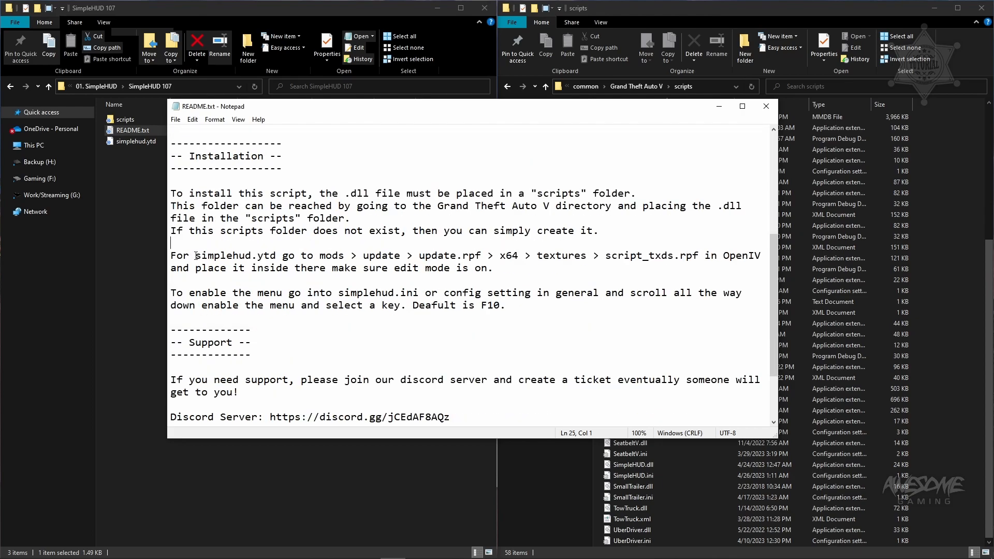
# Highlight the README's simplehud.ytd path from mods to script_txds.rpf and its "scripts" folder instruction.
pyautogui.moveTo(196, 256); pyautogui.dragTo(271, 247)
pyautogui.moveTo(445, 244); pyautogui.dragTo(703, 255)
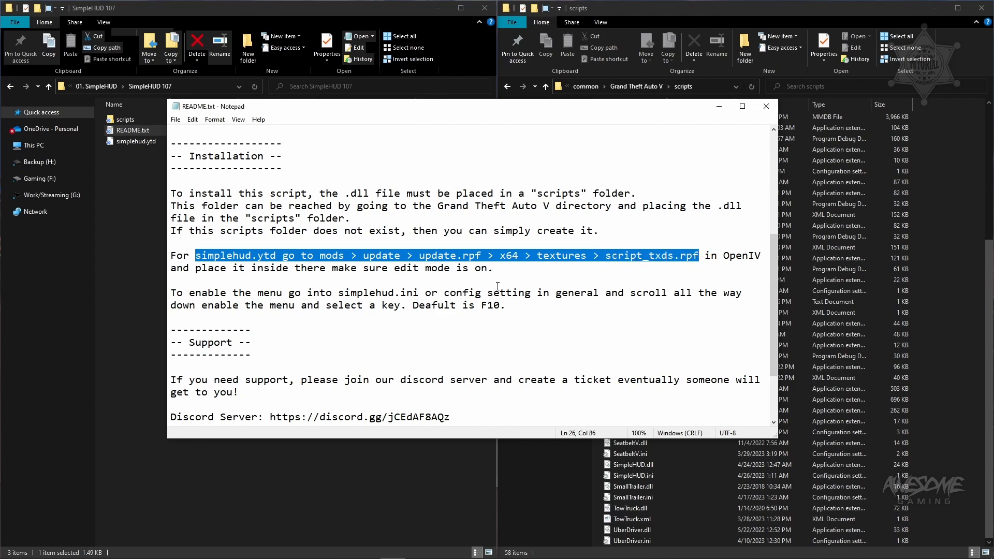
pyautogui.click(501, 269)
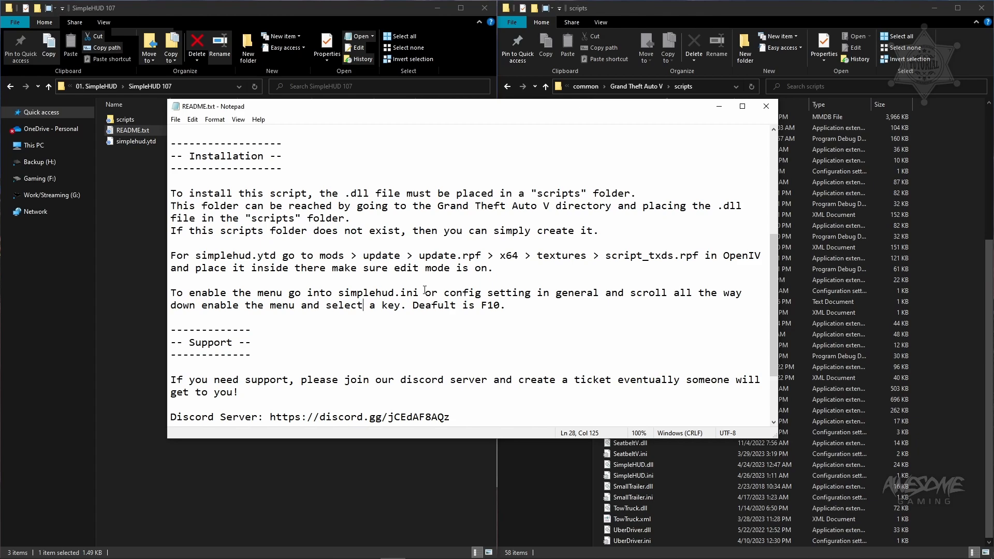
pyautogui.moveTo(246, 218); pyautogui.dragTo(354, 218)
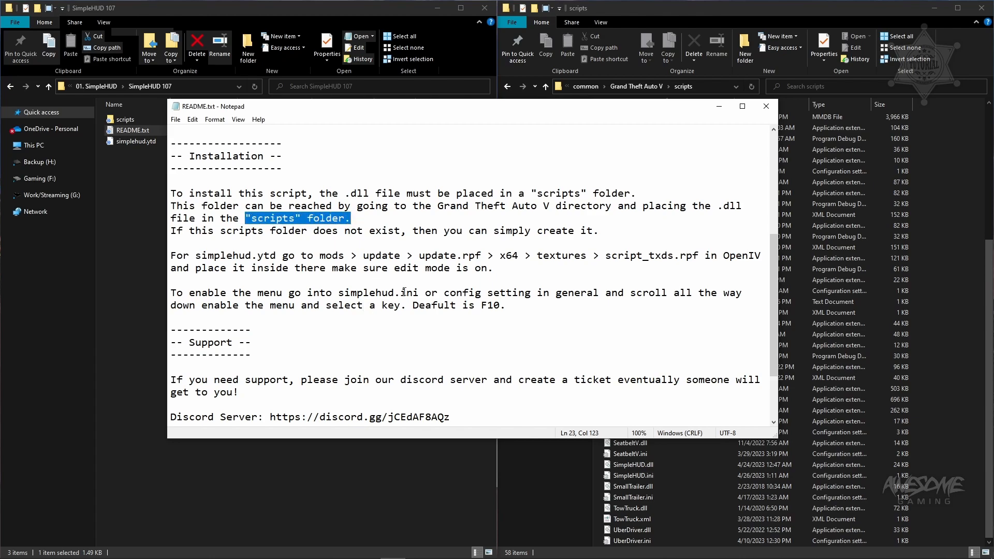
pyautogui.moveTo(699, 255); pyautogui.dragTo(195, 256)
pyautogui.click(372, 284)
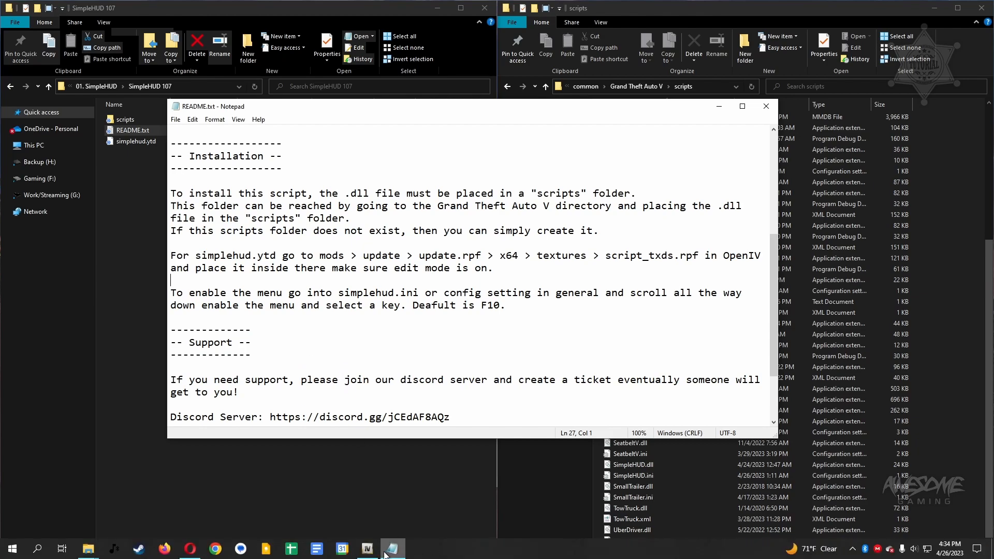
# Switch to OpenIV, maximize its window and look through the GTA V folder tree around scripts and update.rpf.
pyautogui.click(367, 555)
pyautogui.moveTo(534, 170); pyautogui.dragTo(519, 166)
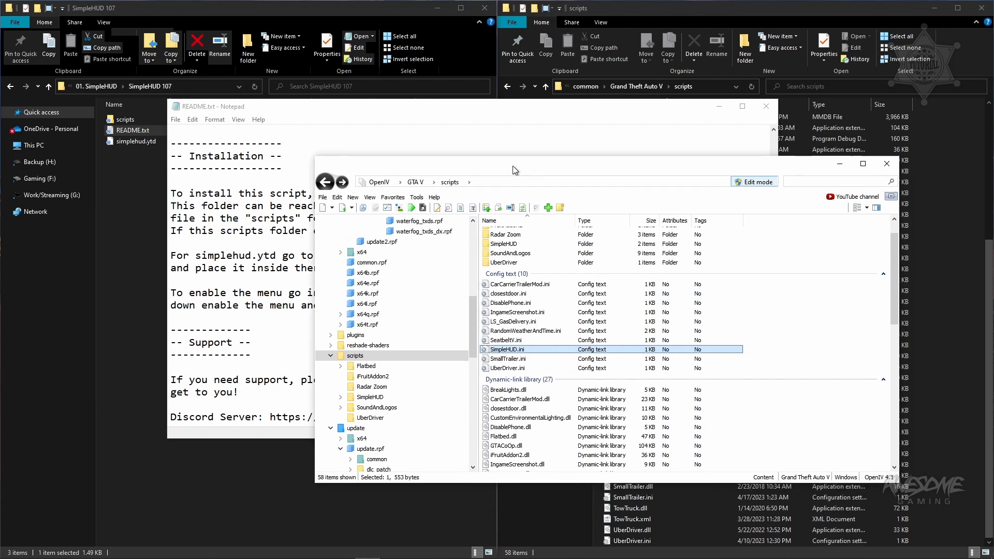
pyautogui.doubleClick(519, 167)
pyautogui.moveTo(160, 243)
pyautogui.mouseDown()
pyautogui.moveTo(162, 199)
pyautogui.moveTo(172, 232)
pyautogui.mouseUp()
pyautogui.click(547, 195)
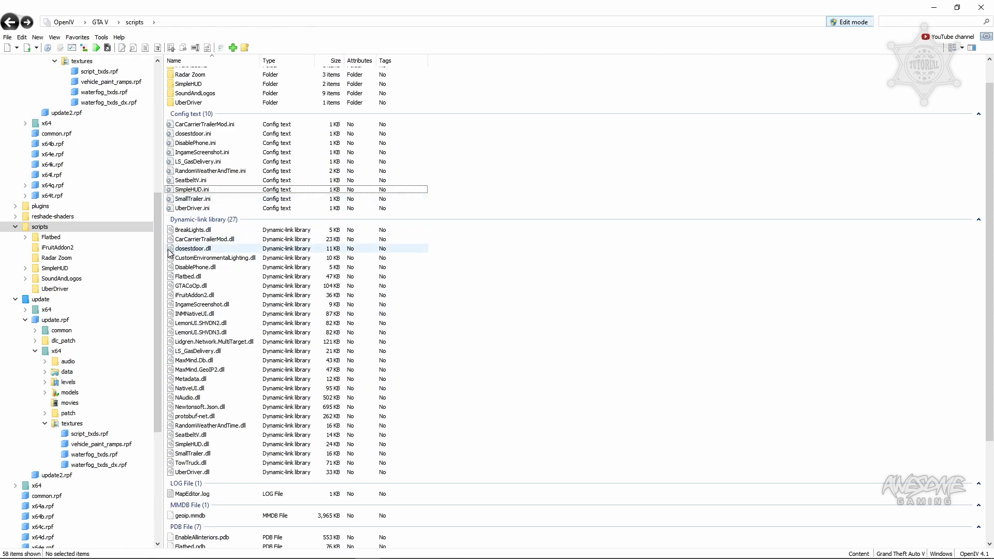
pyautogui.moveTo(156, 259); pyautogui.dragTo(155, 253)
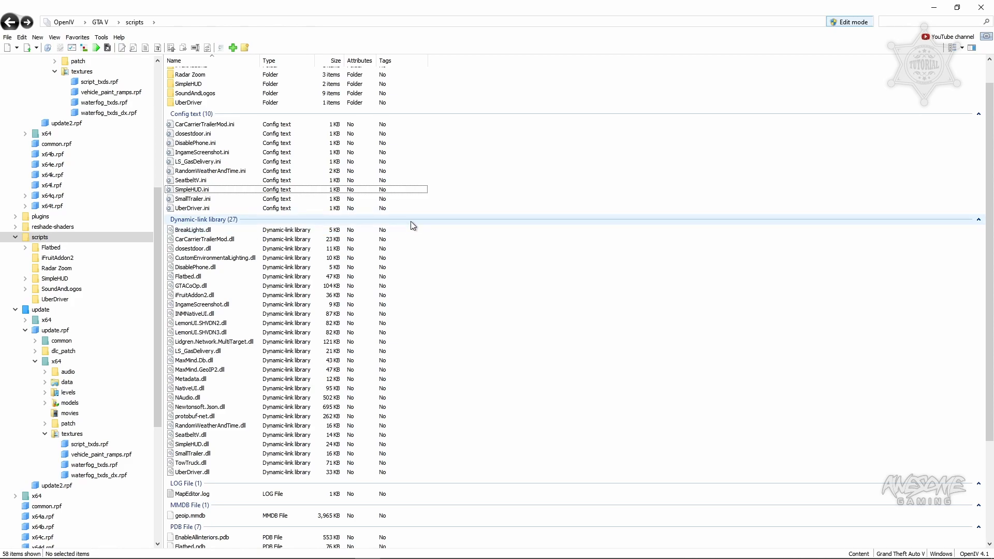
# Go up to the GTA V root folder, check the options for adding a new folder, and open the scripts folder.
pyautogui.scroll(1, 409, 224)
pyautogui.click(100, 22)
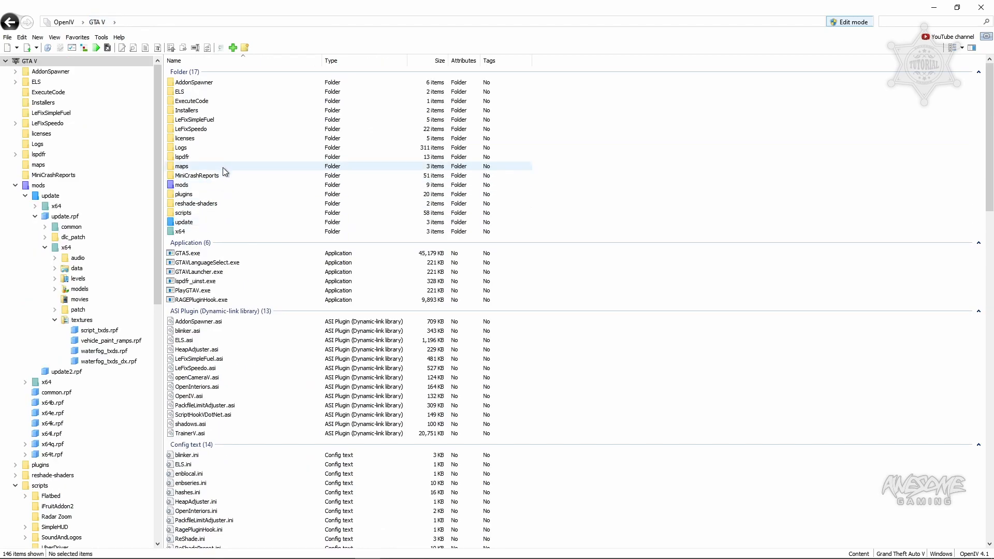
pyautogui.click(199, 214)
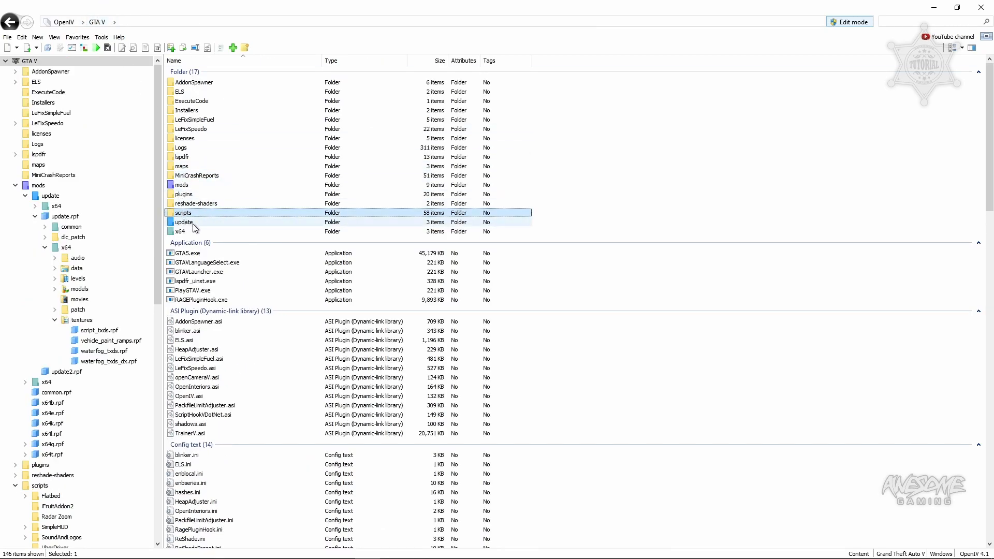
pyautogui.rightClick(599, 204)
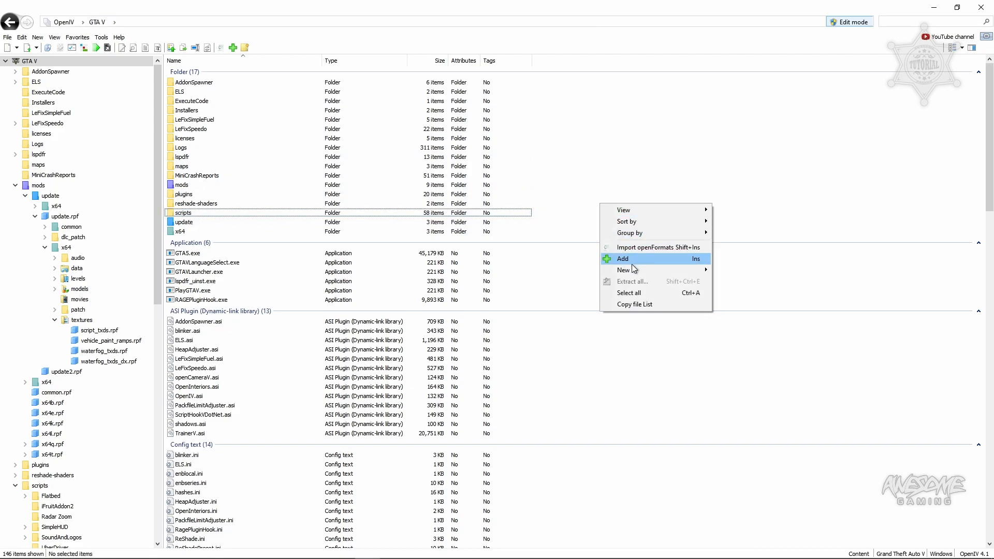
pyautogui.moveTo(636, 269)
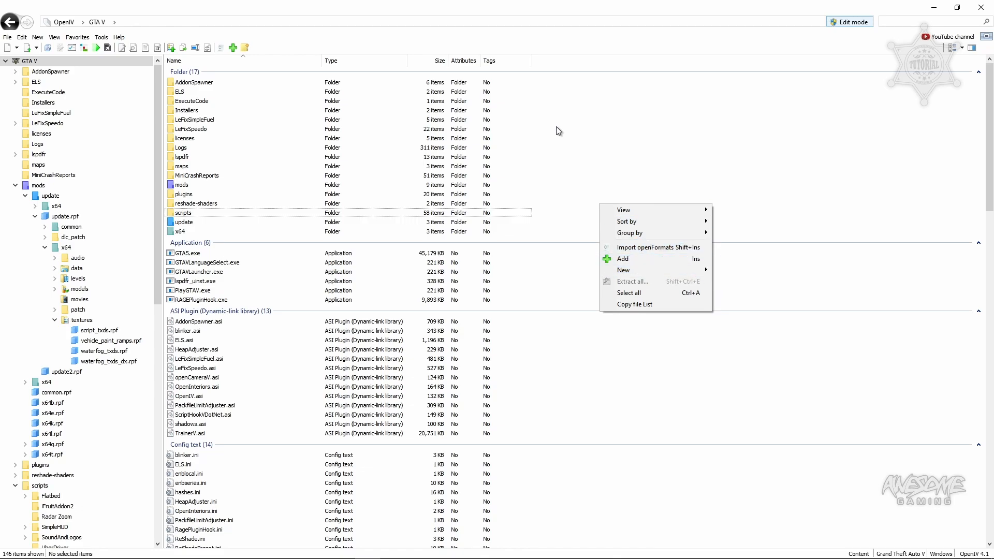
pyautogui.click(576, 130)
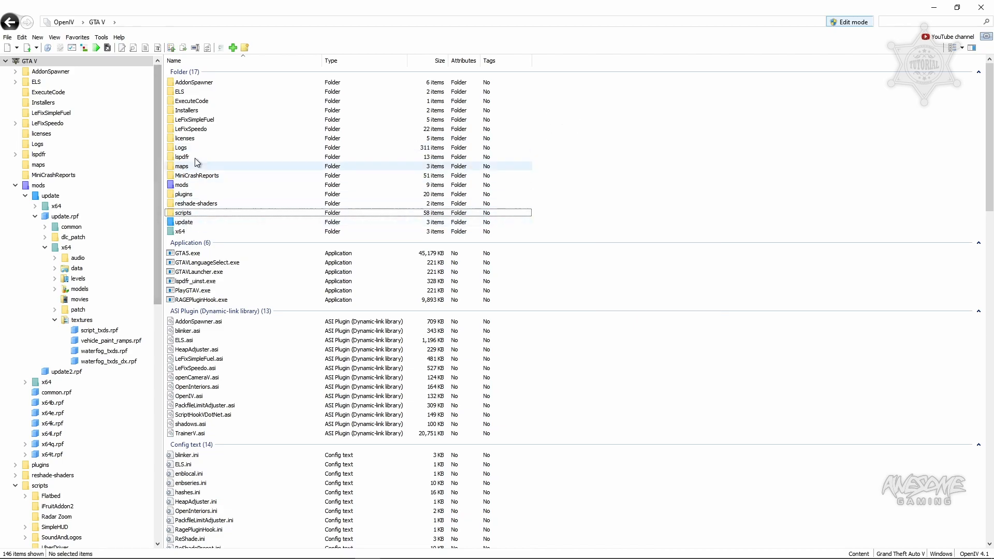
pyautogui.doubleClick(194, 217)
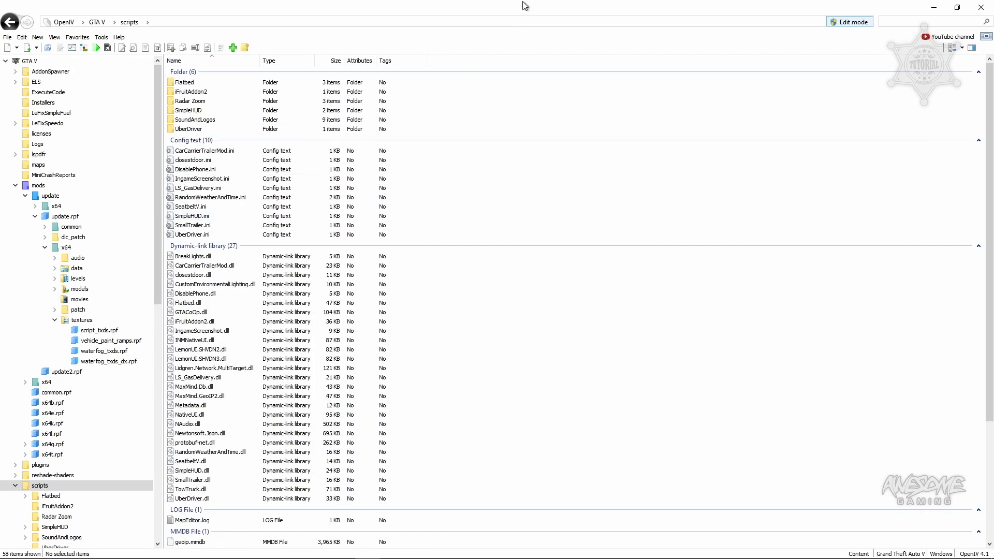
# Place OpenIV beside File Explorer, select everything in SimpleHUD 107's scripts folder, and pick out the SimpleHUD folder in GTA V's scripts.
pyautogui.doubleClick(515, 10)
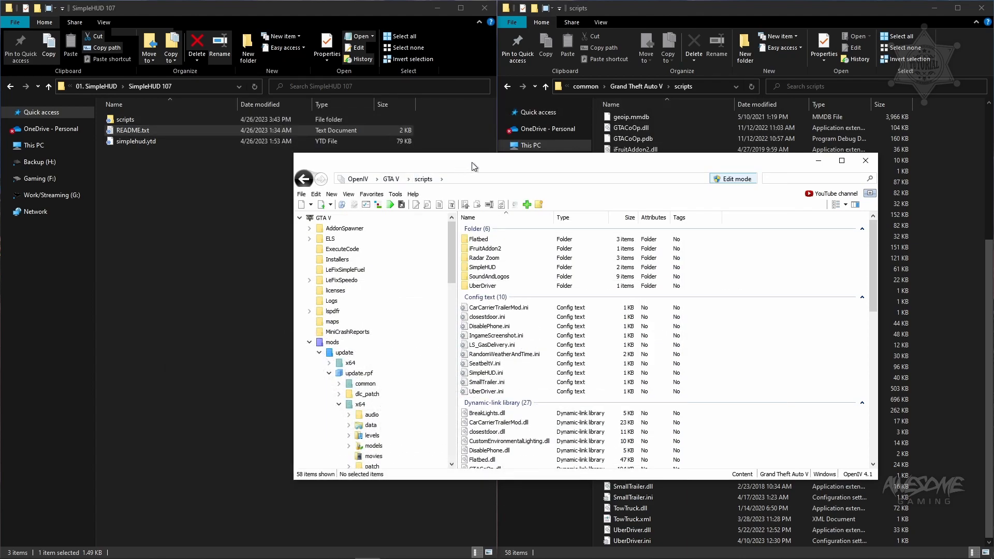
pyautogui.press('super+Right')
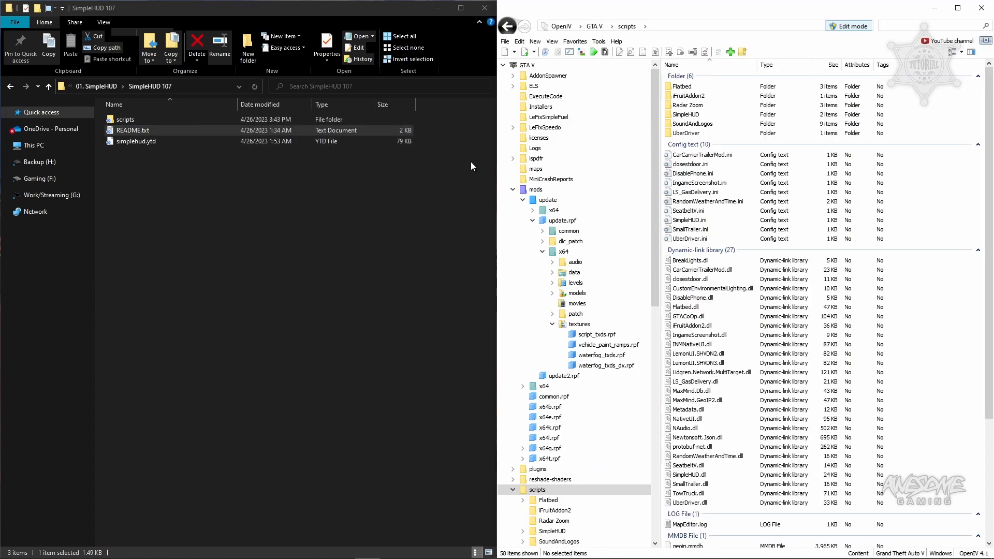
pyautogui.doubleClick(150, 118)
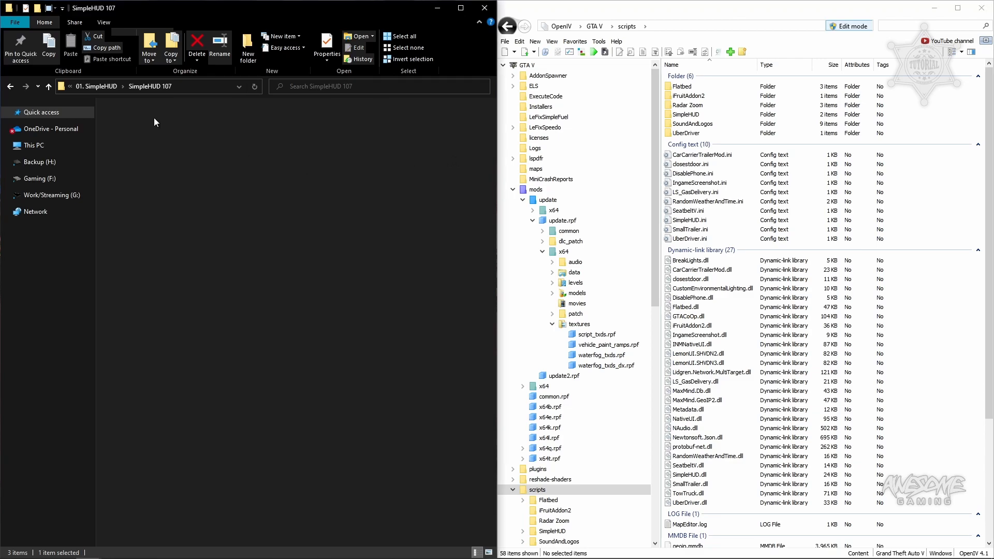
pyautogui.moveTo(161, 162); pyautogui.dragTo(133, 118)
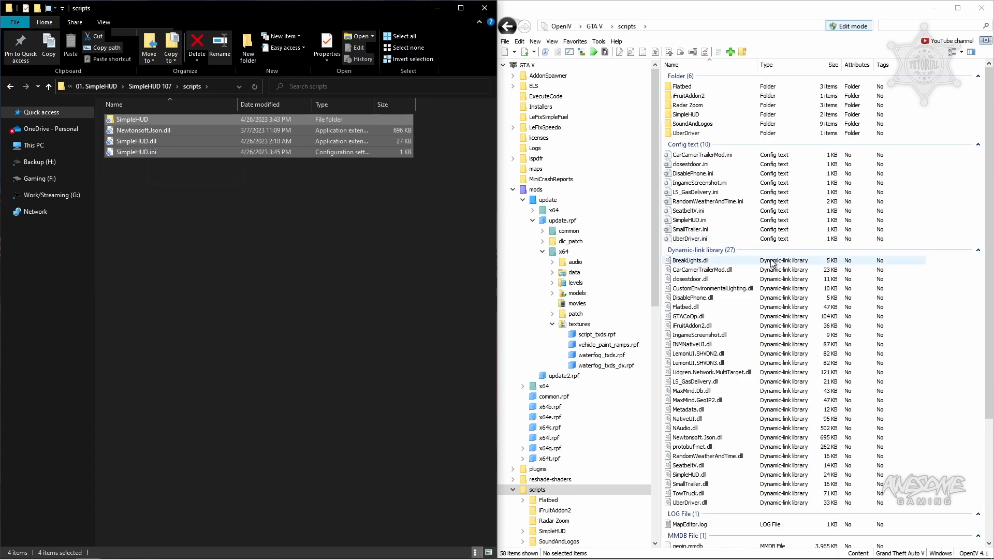
pyautogui.click(690, 117)
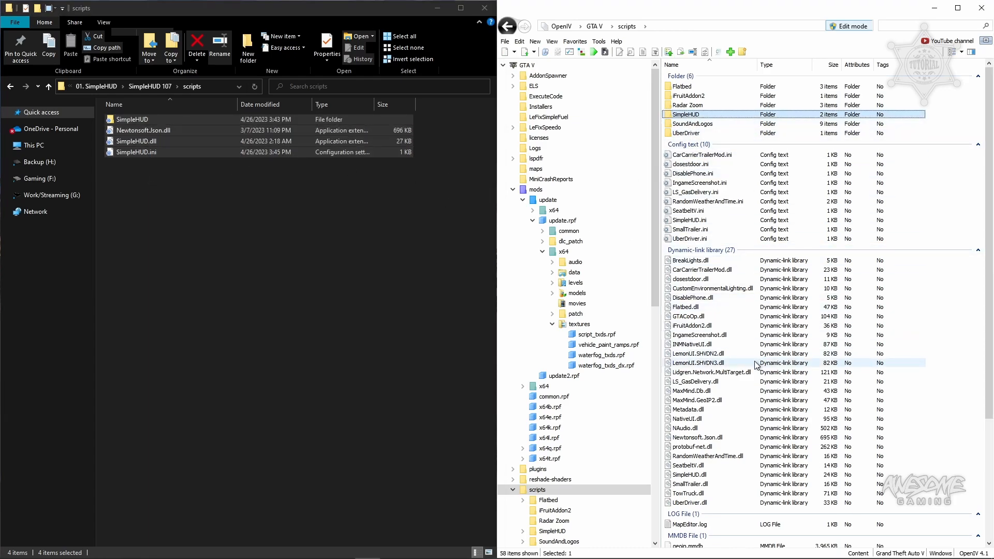
# Add the selected SimpleHUD folder, Newtonsoft.Json.dll, SimpleHUD.dll and SimpleHUD.ini from SimpleHUD 107 to GTA V's scripts folder.
pyautogui.scroll(-2, 746, 391)
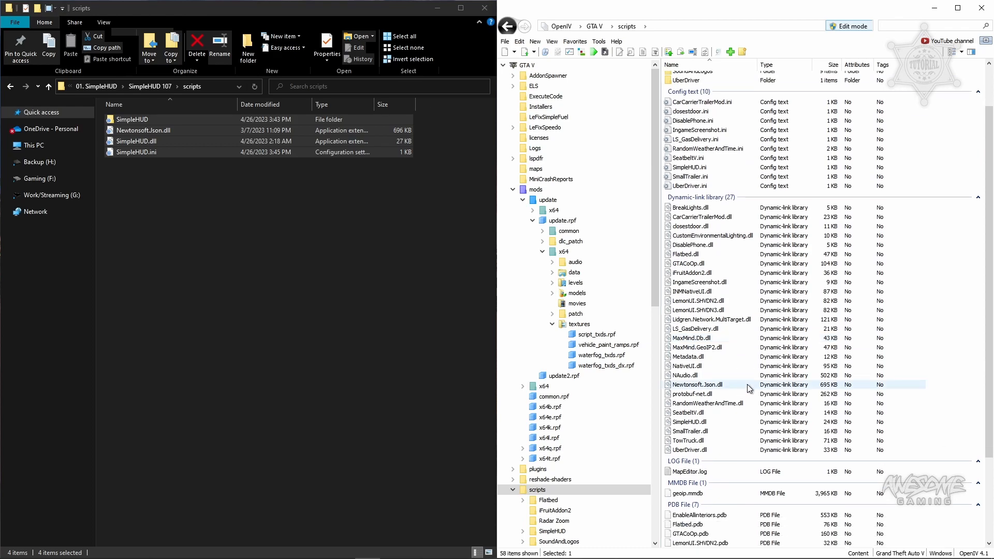
pyautogui.scroll(-1, 740, 388)
pyautogui.scroll(-1, 738, 391)
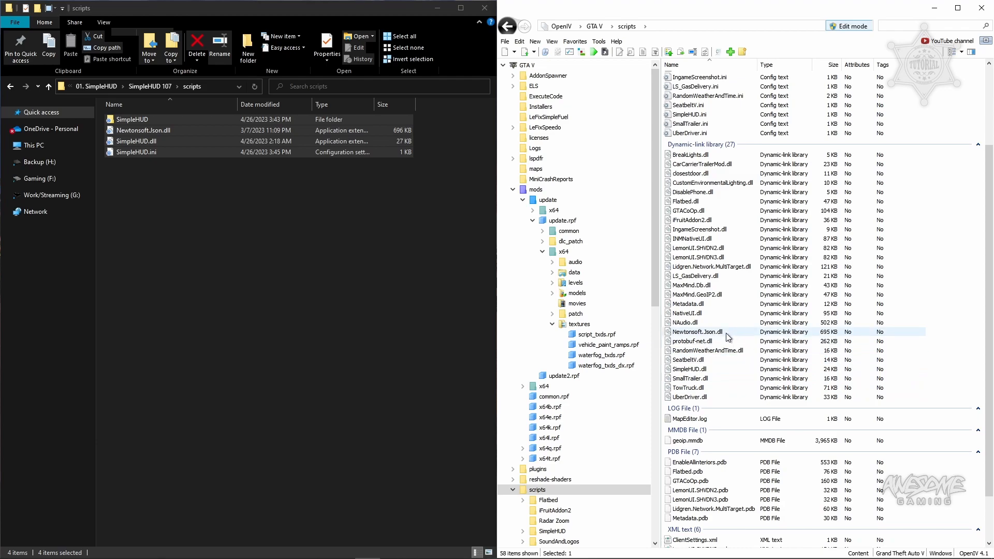
pyautogui.moveTo(135, 135); pyautogui.dragTo(861, 303)
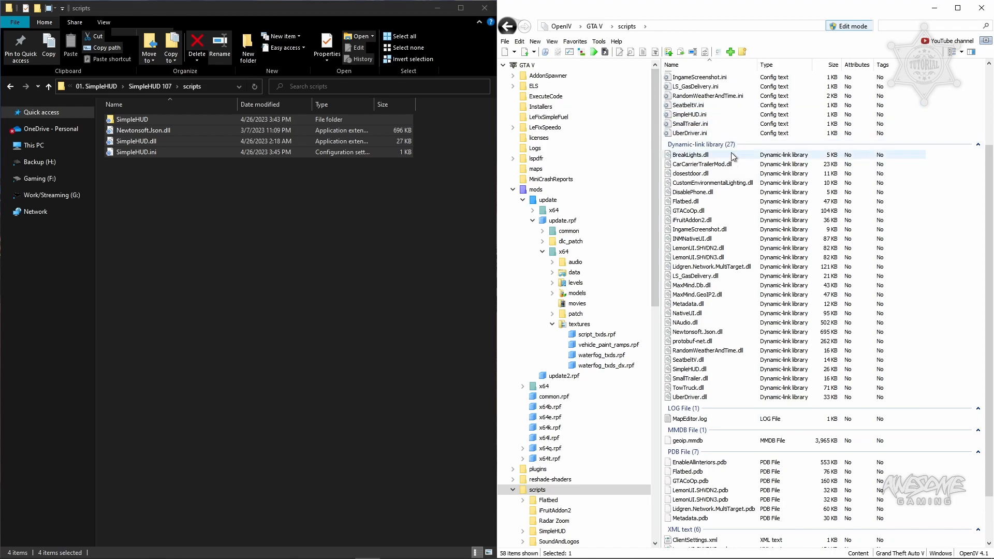
pyautogui.click(938, 243)
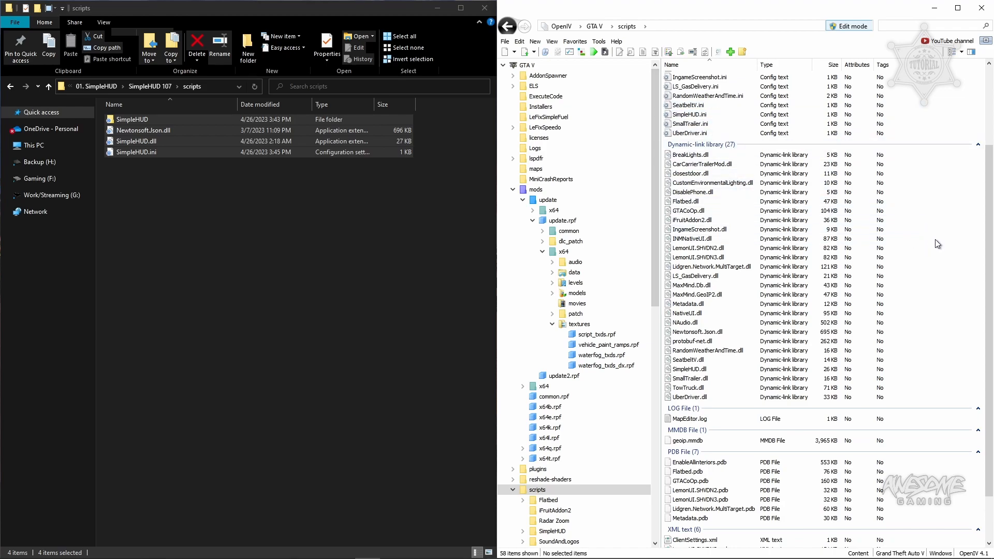
# Check the SimpleHUD files in GTA V's scripts folder, including the SimpleHUD folder and its postal subfolder.
pyautogui.scroll(-2, 939, 259)
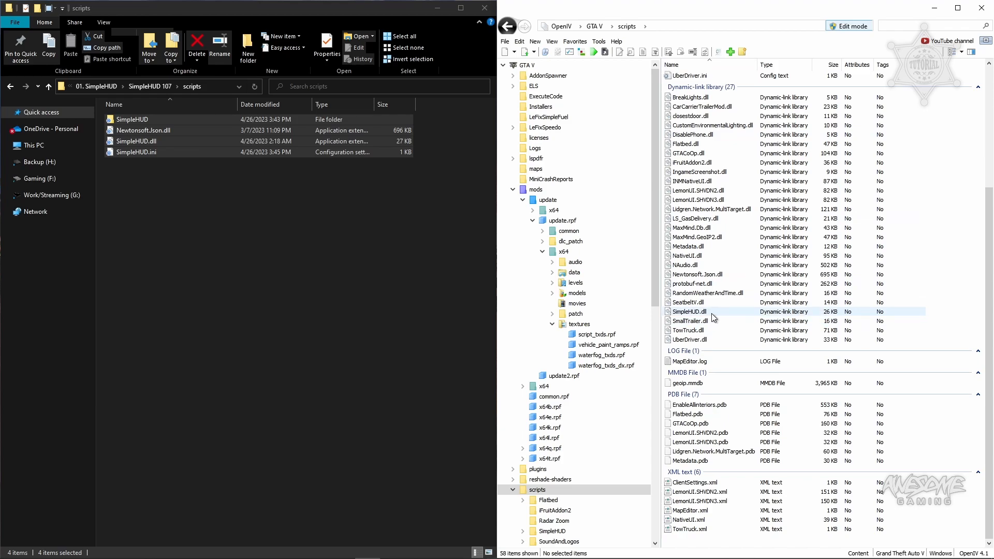
pyautogui.scroll(6, 710, 219)
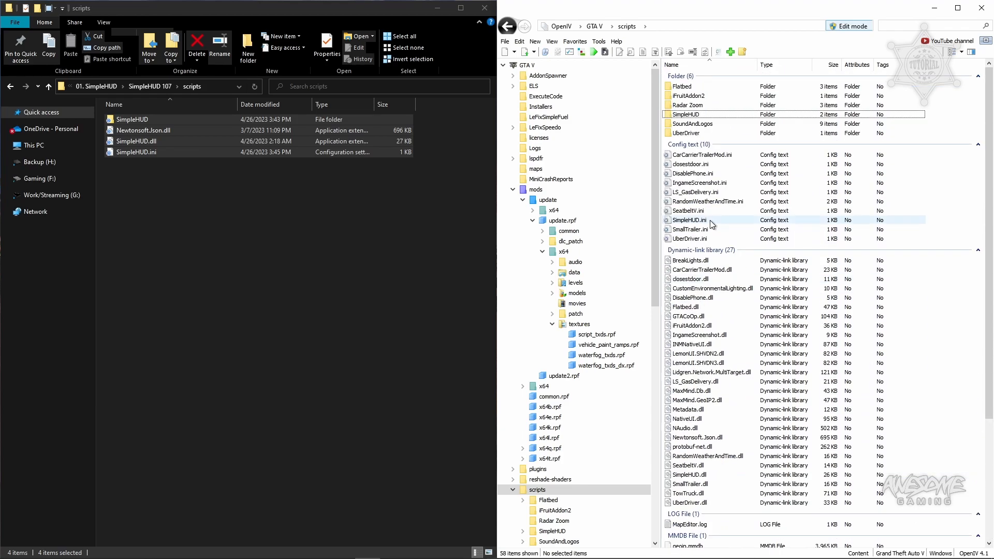
pyautogui.doubleClick(687, 114)
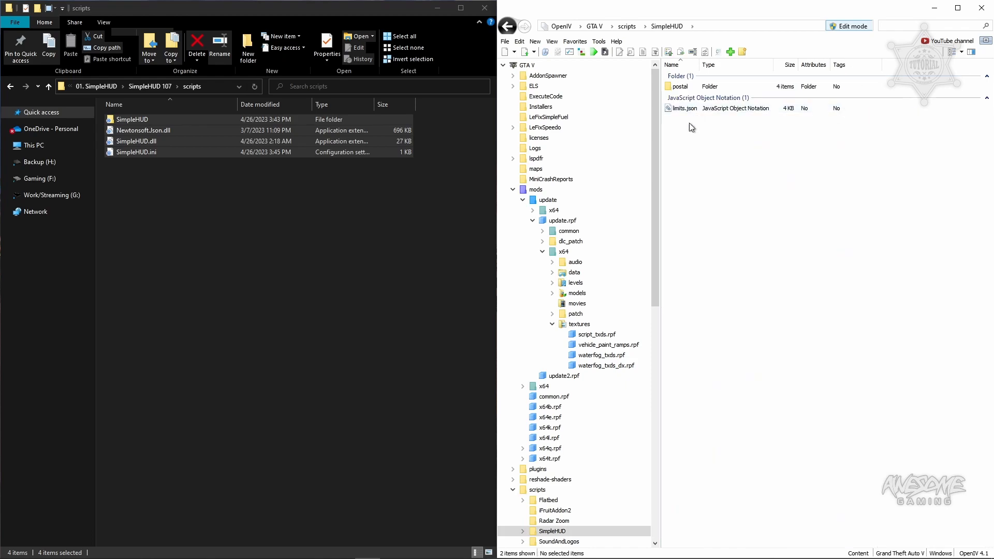
pyautogui.click(684, 88)
pyautogui.doubleClick(684, 89)
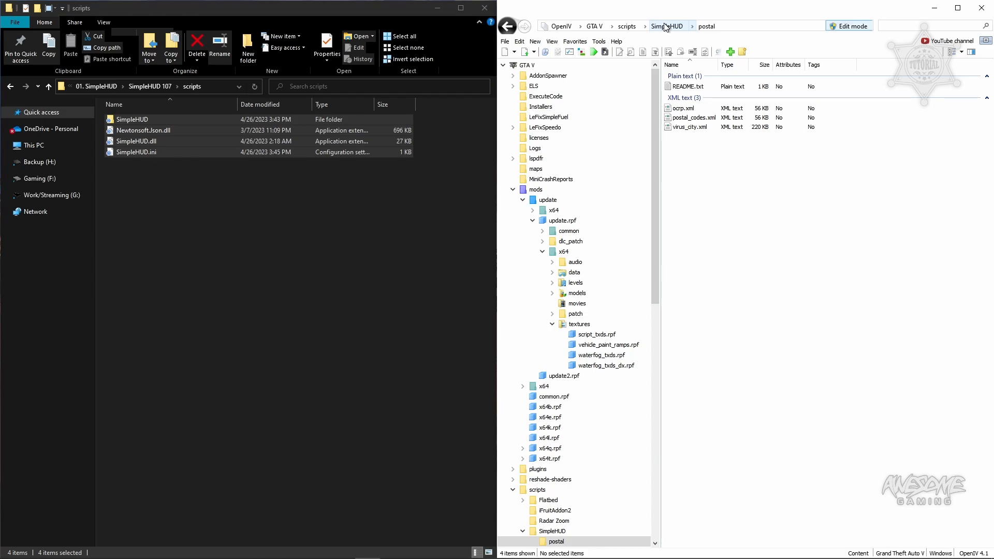
pyautogui.click(627, 27)
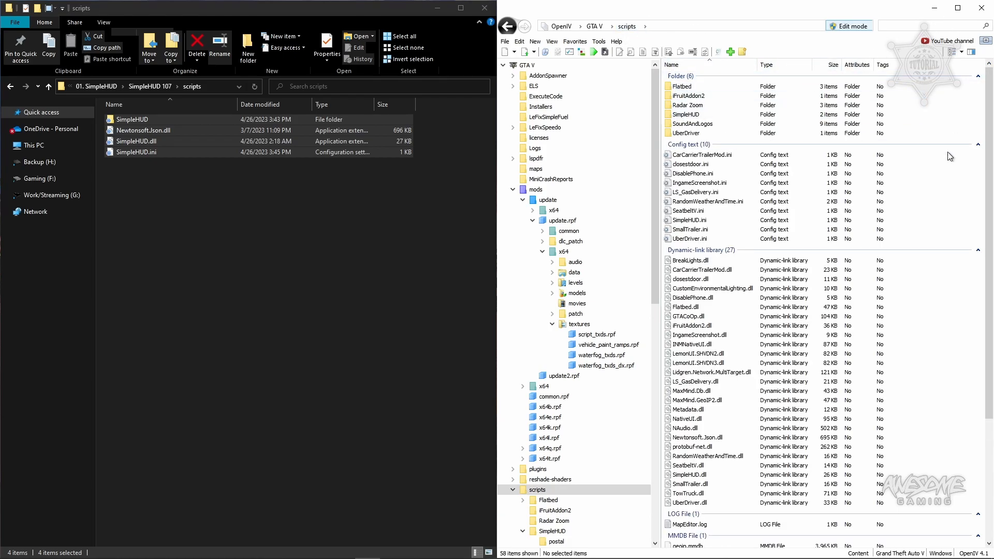
pyautogui.moveTo(987, 177); pyautogui.dragTo(970, 238)
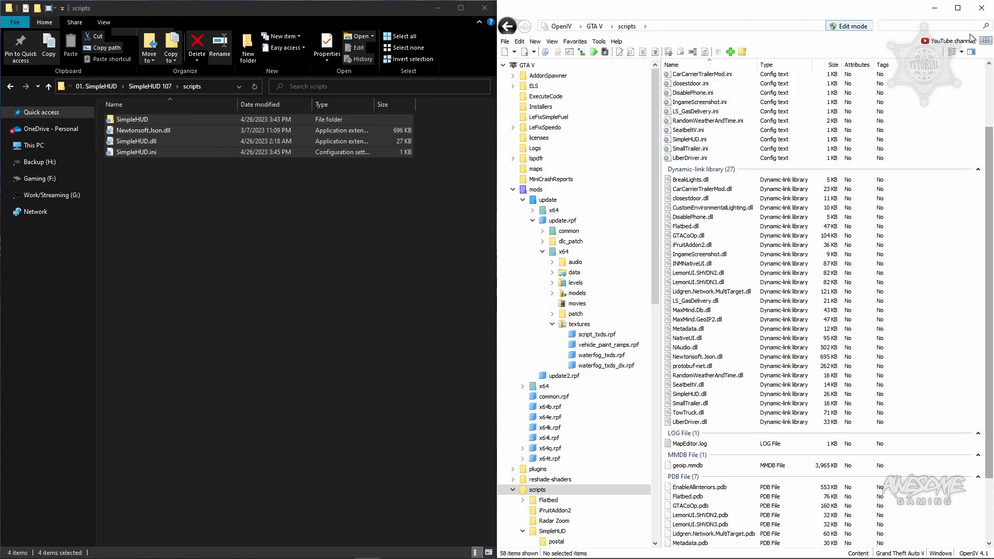
pyautogui.scroll(-3, 930, 288)
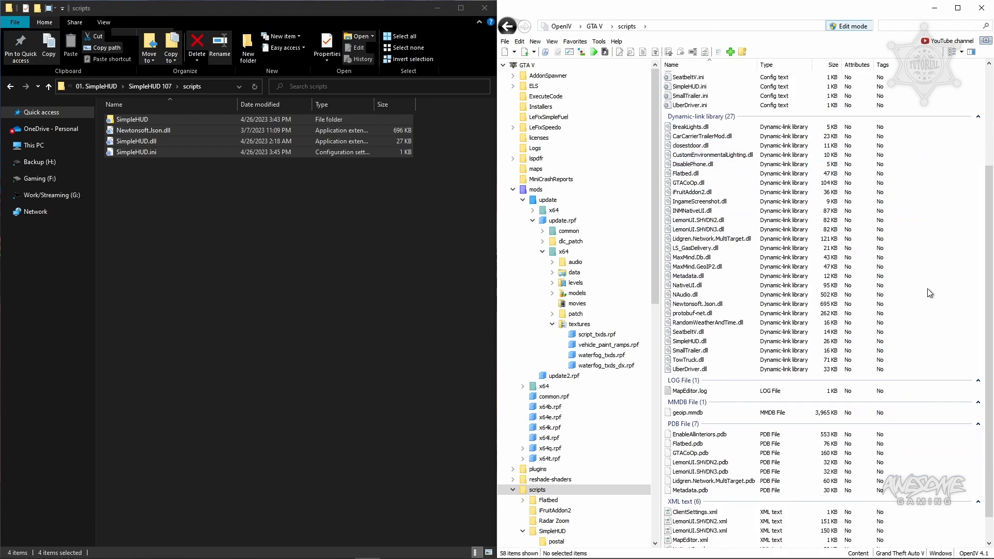
pyautogui.click(706, 330)
pyautogui.scroll(6, 750, 304)
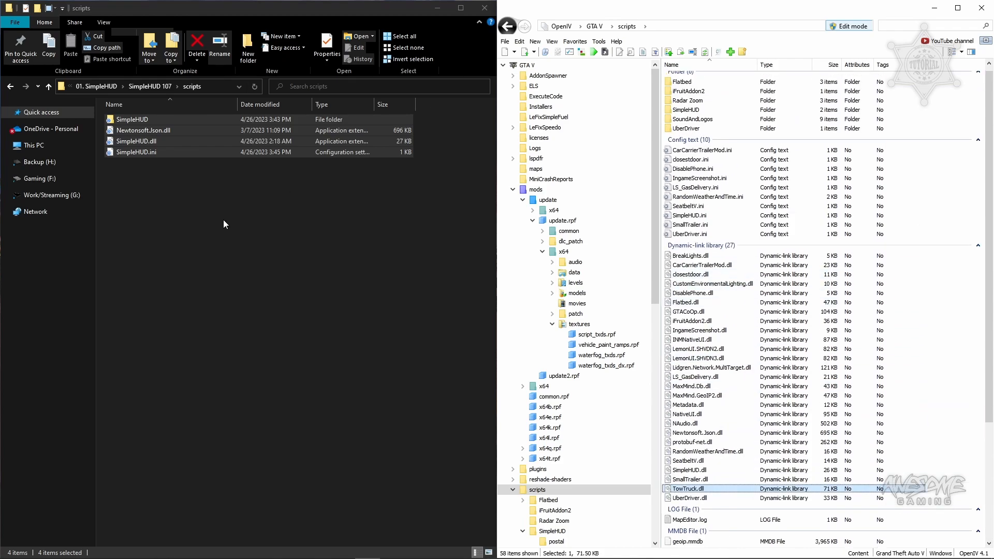
# Open the 02. LemonUI folder in GATV Tutorial and pick out the two LemonUI archives and their extracted folders.
pyautogui.click(112, 86)
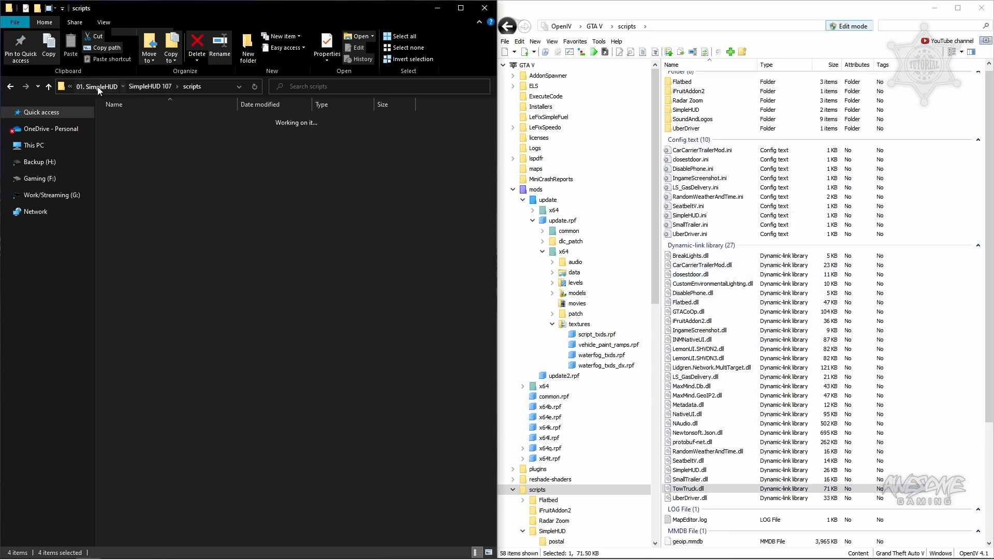
pyautogui.click(97, 86)
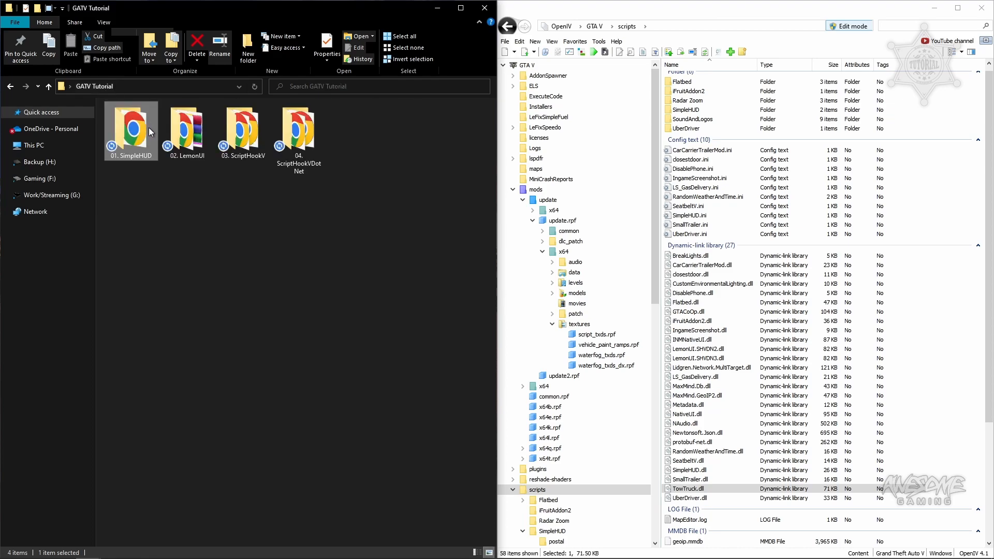
pyautogui.doubleClick(189, 136)
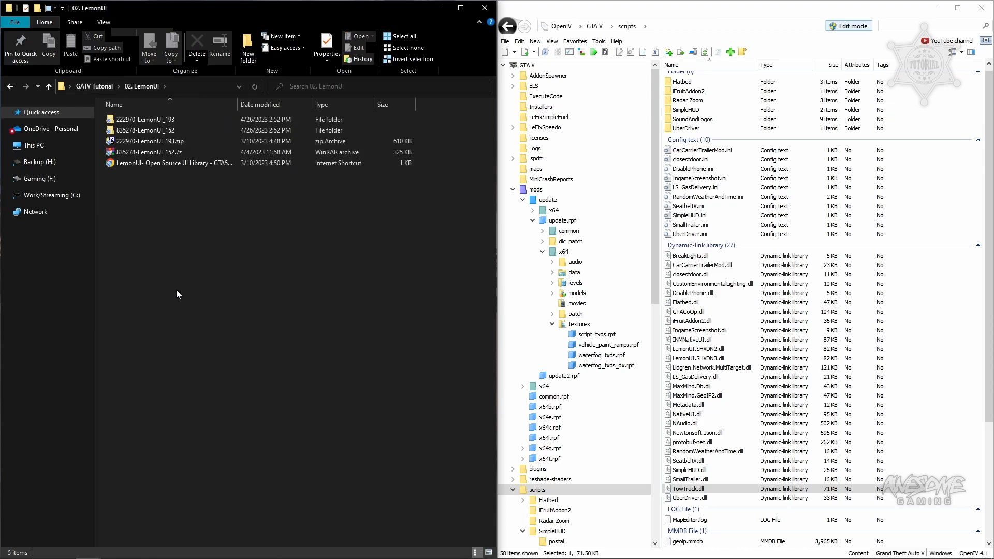
pyautogui.click(151, 132)
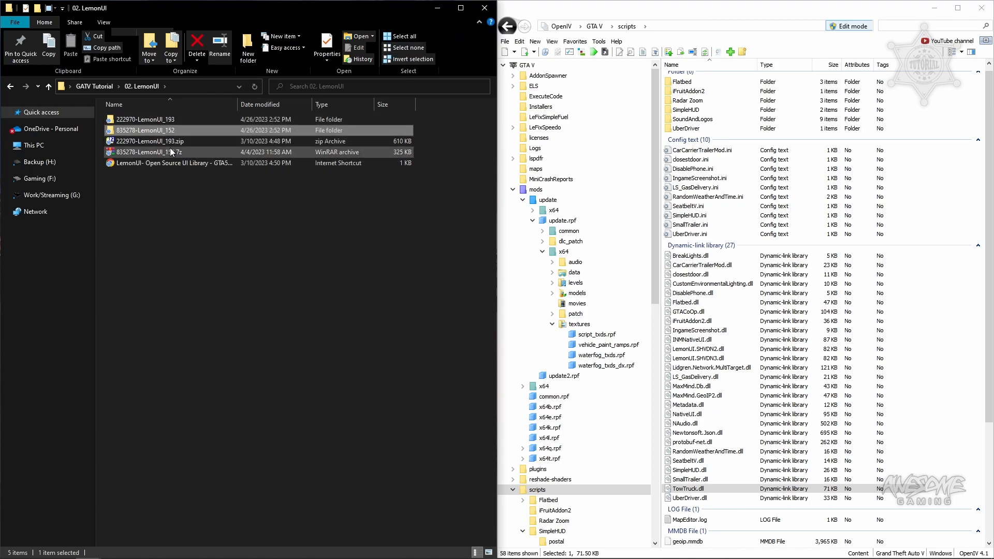
pyautogui.click(174, 144)
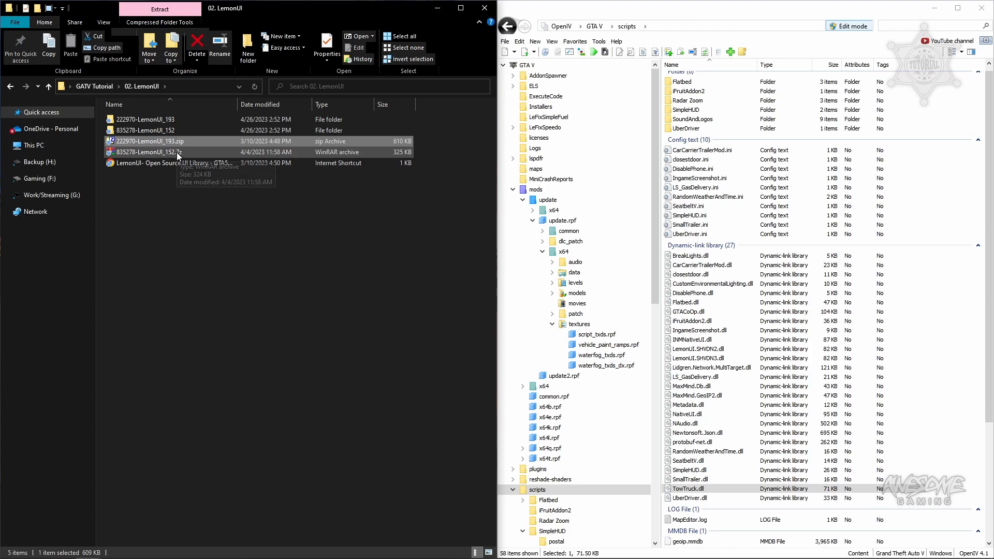
pyautogui.keyDown('ctrl'); pyautogui.click(177, 152); pyautogui.keyUp('ctrl')
pyautogui.click(177, 130)
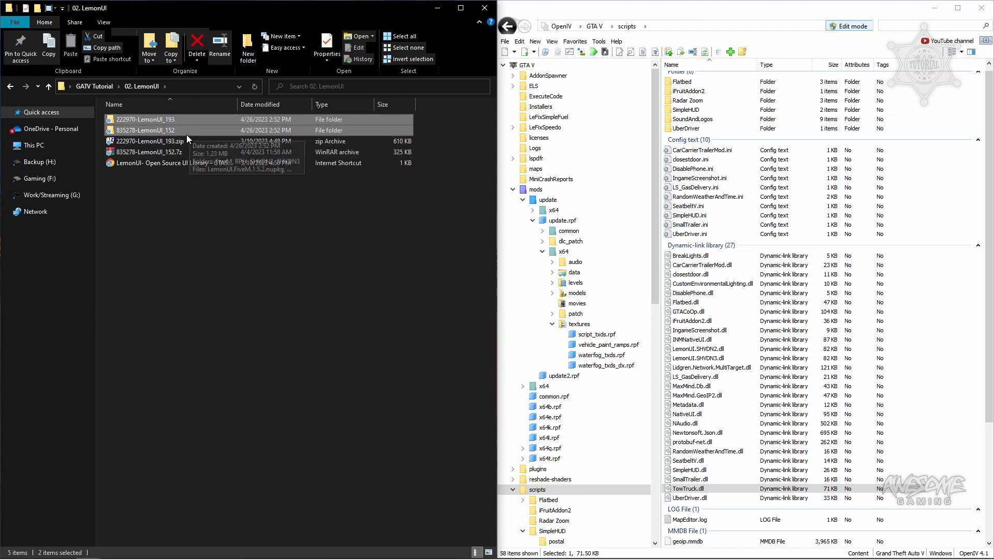
pyautogui.click(192, 206)
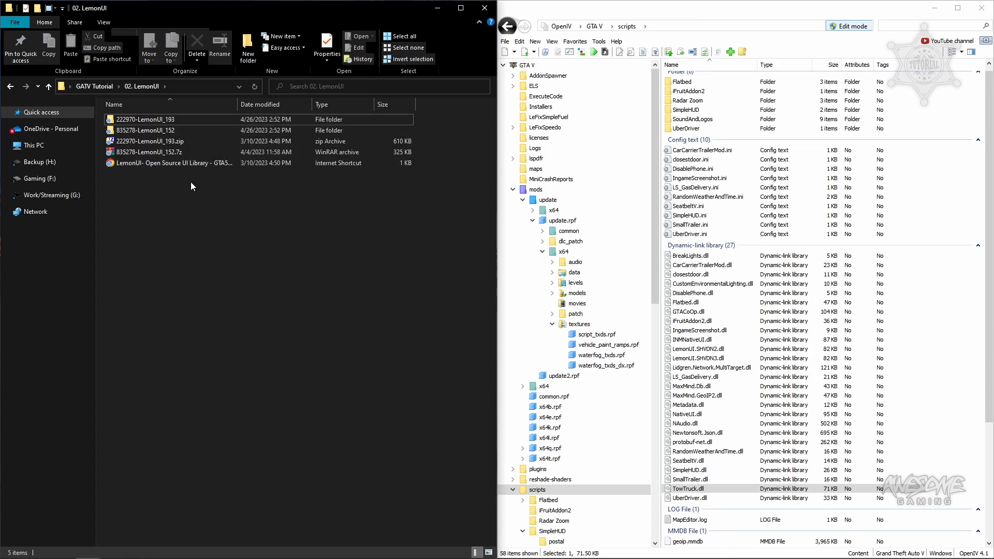
# Select the three LemonUI.SHVDN3 files in 222970-LemonUI_193's SHVDN3 folder and find their counterparts in GTA V's scripts folder.
pyautogui.click(170, 121)
pyautogui.doubleClick(171, 120)
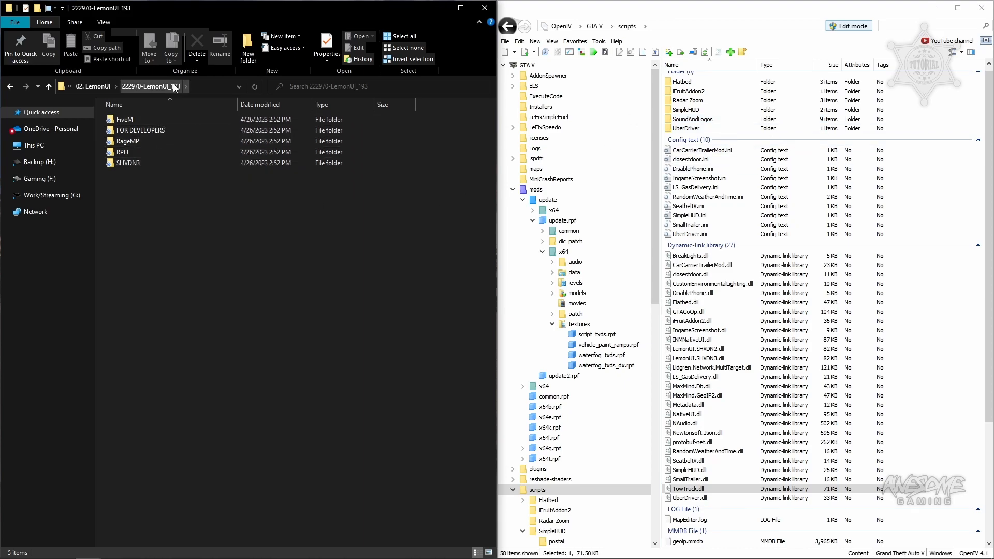
pyautogui.doubleClick(163, 164)
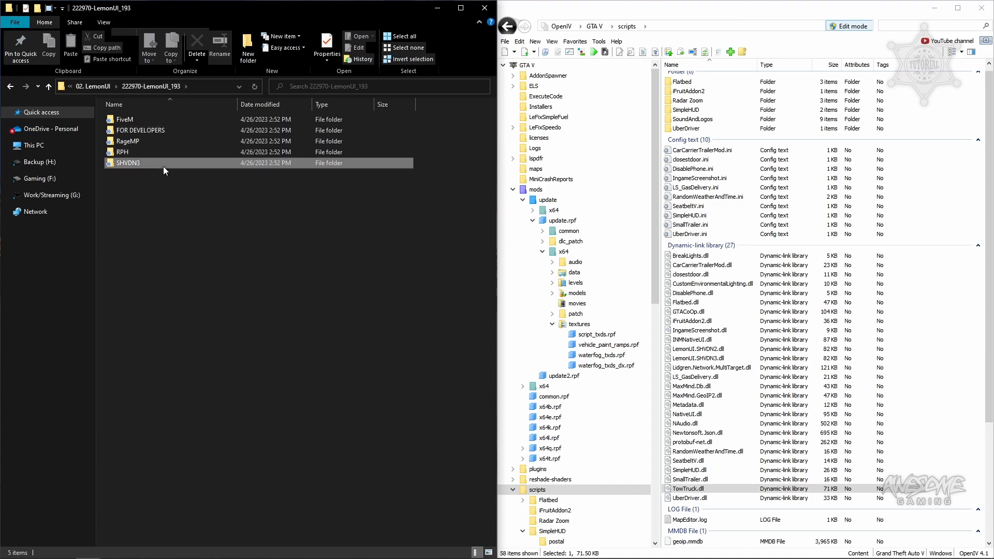
pyautogui.moveTo(167, 153); pyautogui.dragTo(155, 116)
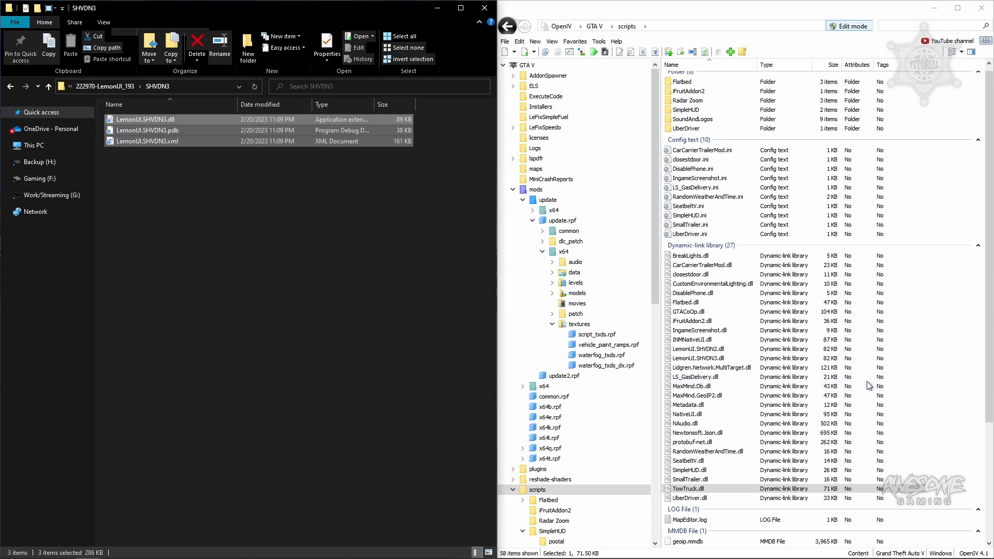
pyautogui.scroll(-6, 855, 393)
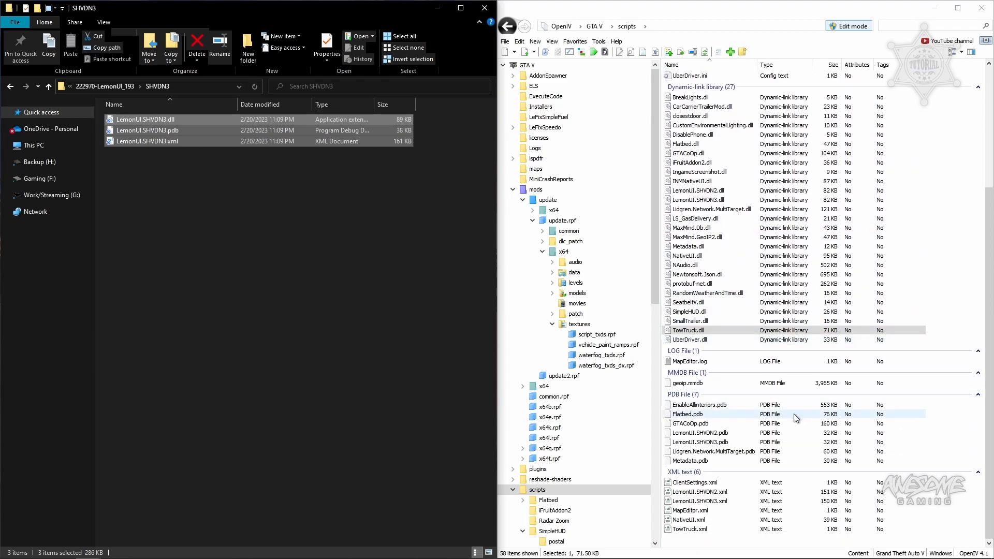
pyautogui.click(715, 443)
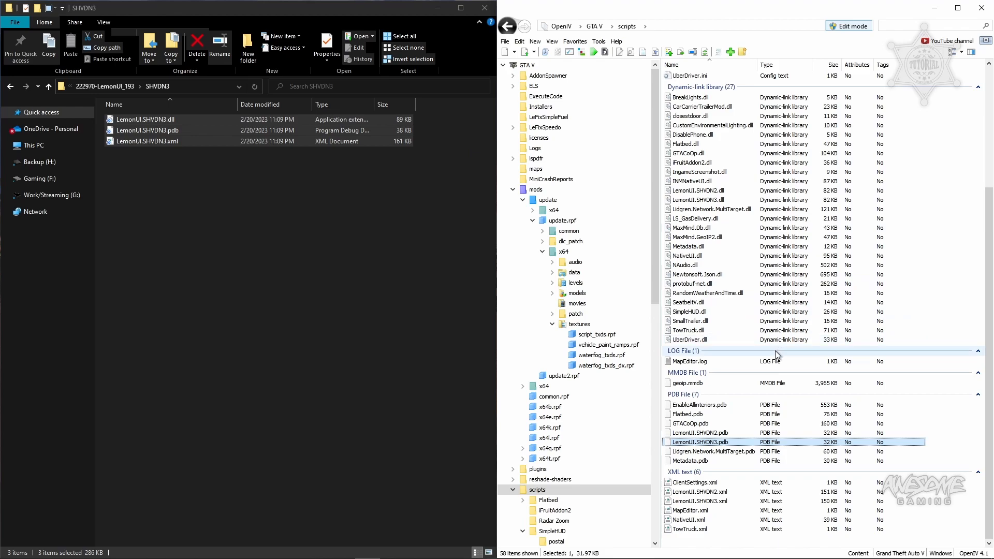
pyautogui.moveTo(272, 131); pyautogui.dragTo(186, 196)
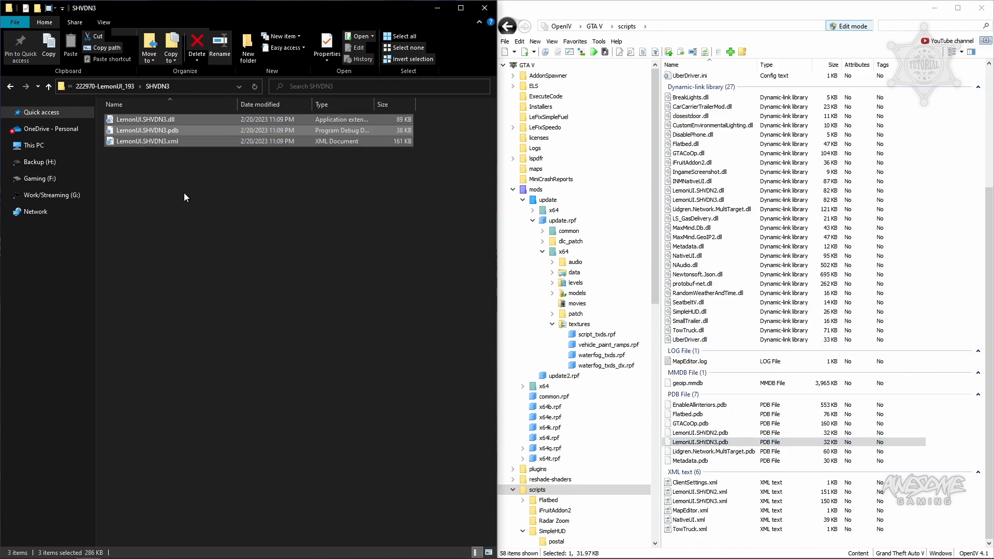
# Select the three LemonUI.SHVDN2 files in 835278-LemonUI_152's SHVDN2 folder and try to add them to GTA V's scripts folder.
pyautogui.click(111, 84)
pyautogui.click(98, 84)
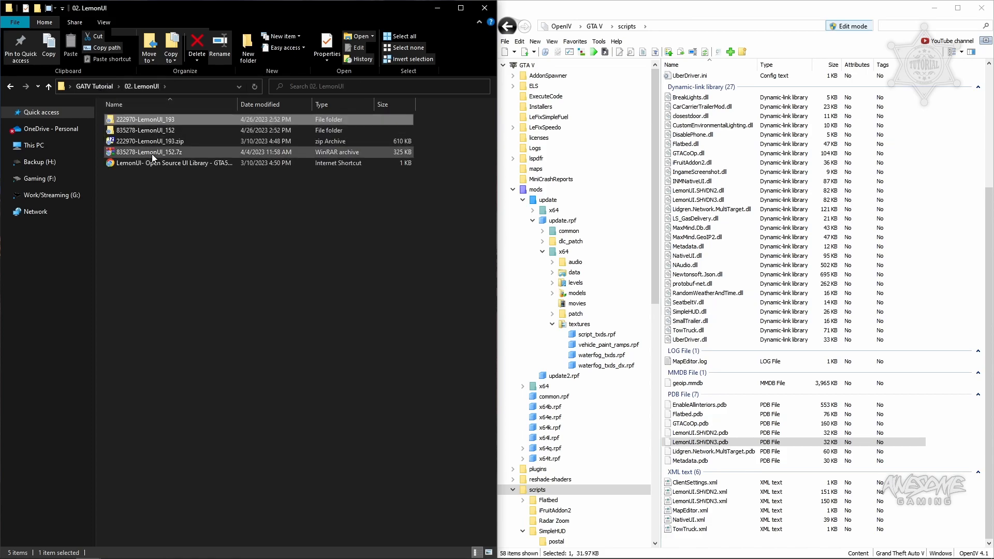
pyautogui.doubleClick(163, 129)
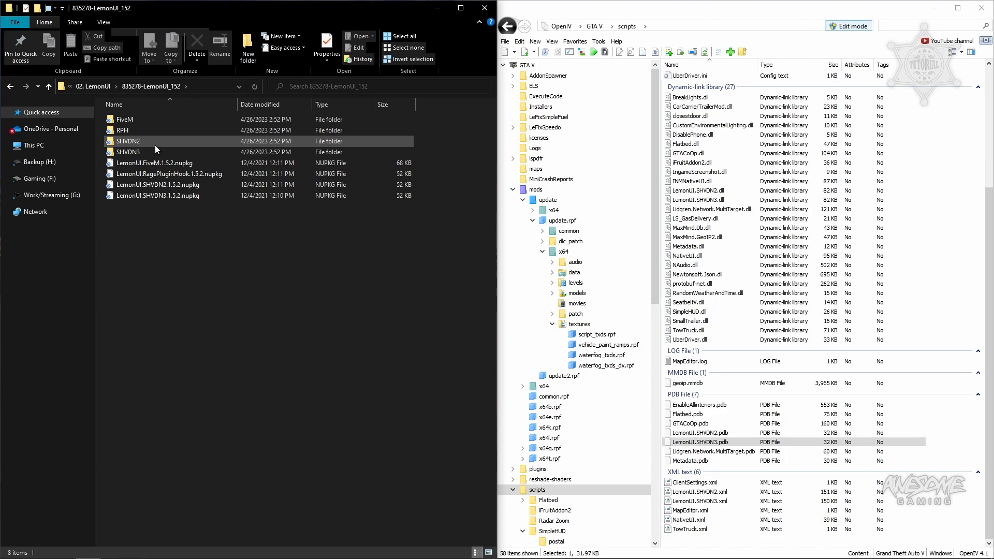
pyautogui.doubleClick(154, 144)
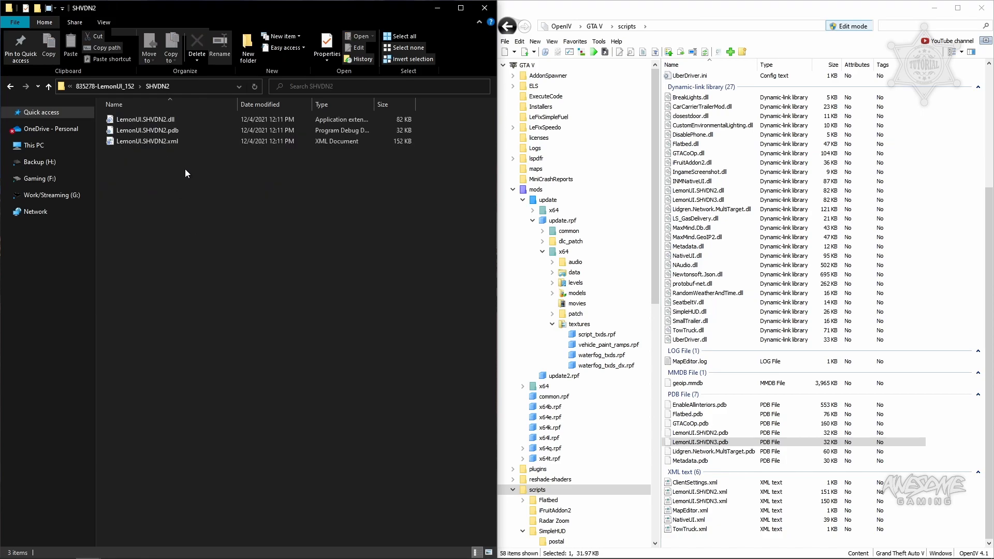
pyautogui.moveTo(185, 169); pyautogui.dragTo(151, 111)
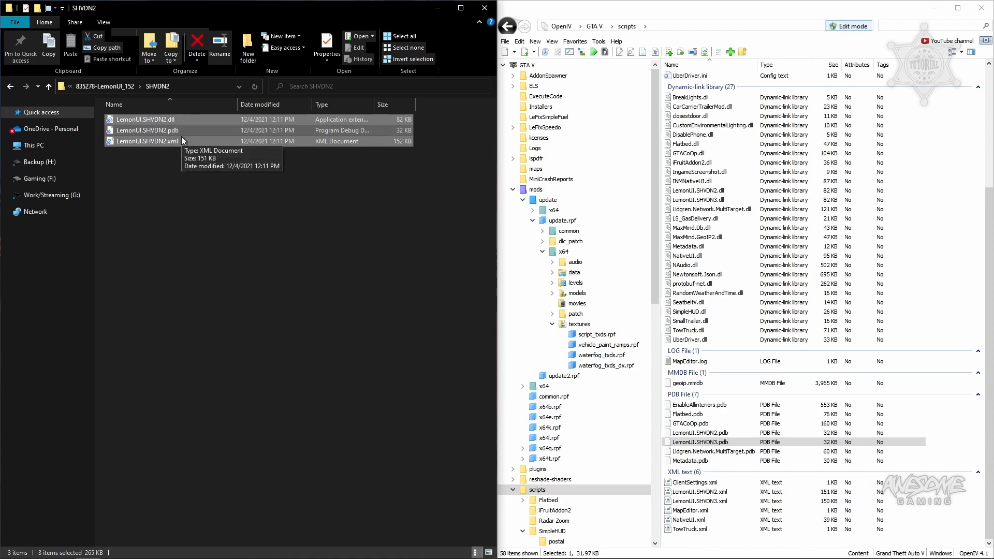
pyautogui.moveTo(170, 132); pyautogui.dragTo(870, 383)
pyautogui.moveTo(355, 237); pyautogui.dragTo(175, 145)
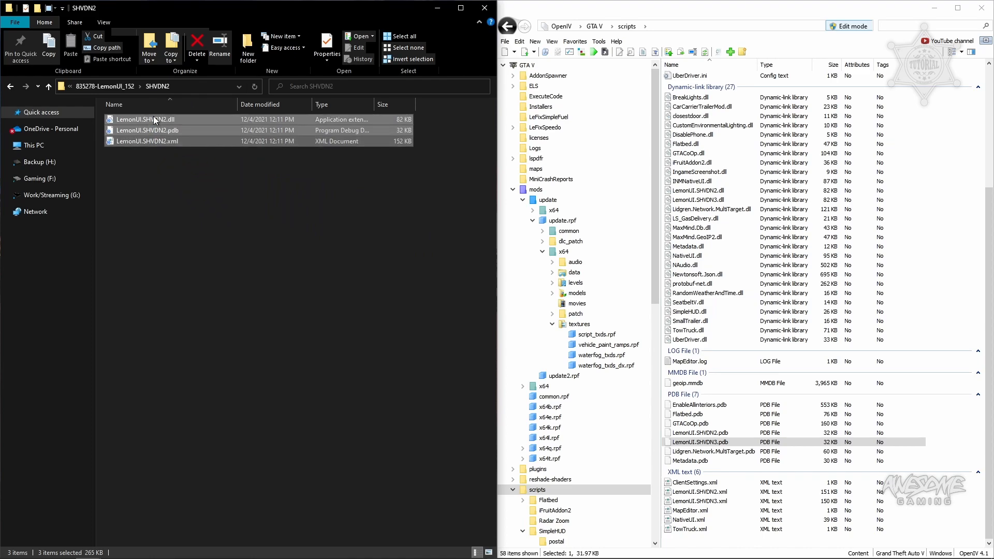
# Return to GATV Tutorial and open the bin folder of ScriptHookV_1.0.2845.0 inside 03. ScriptHookV.
pyautogui.click(116, 86)
pyautogui.click(92, 85)
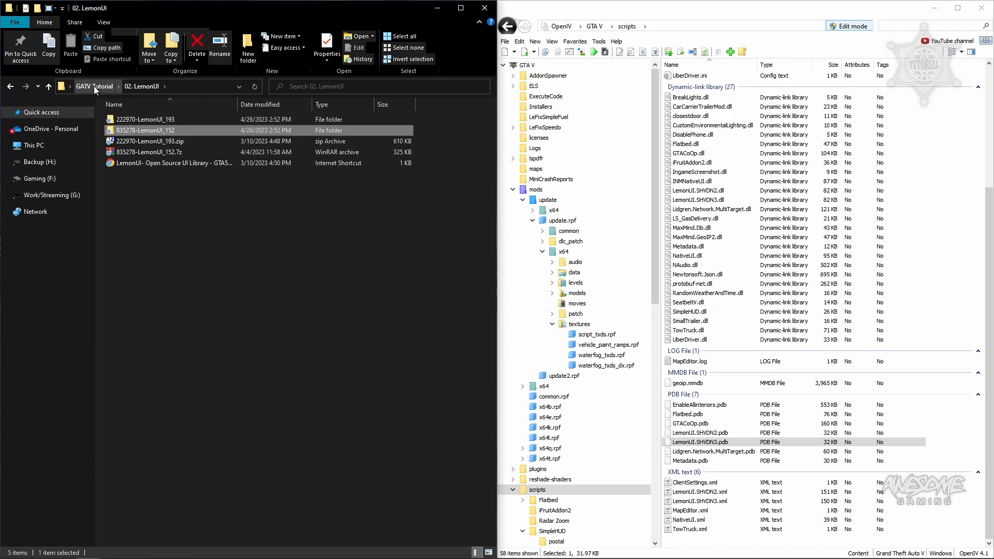
pyautogui.click(95, 86)
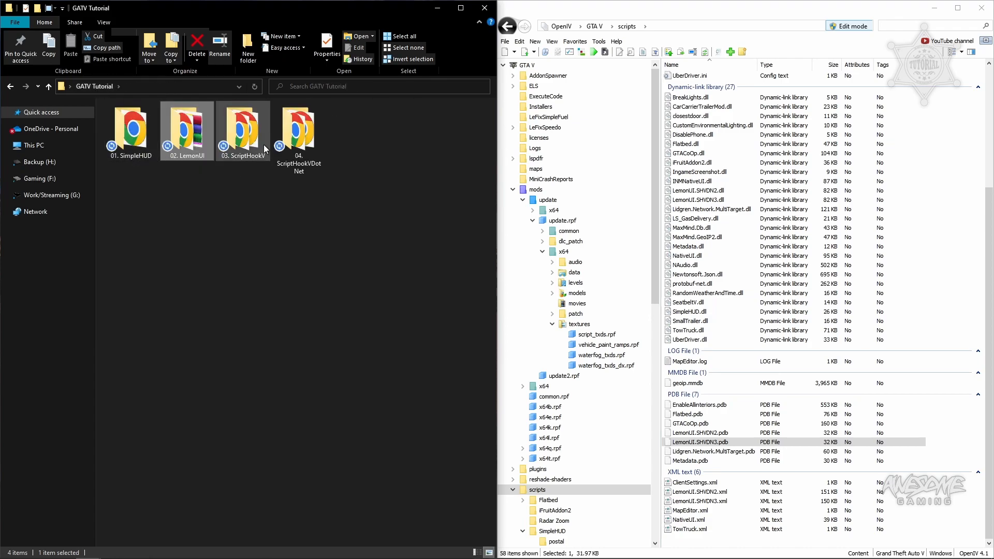
pyautogui.click(254, 141)
pyautogui.doubleClick(253, 140)
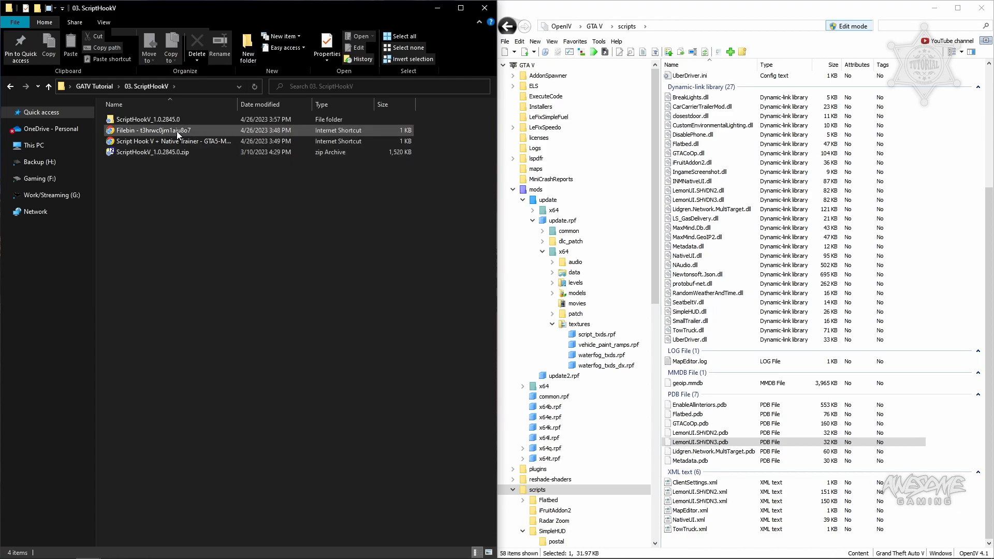
pyautogui.doubleClick(144, 120)
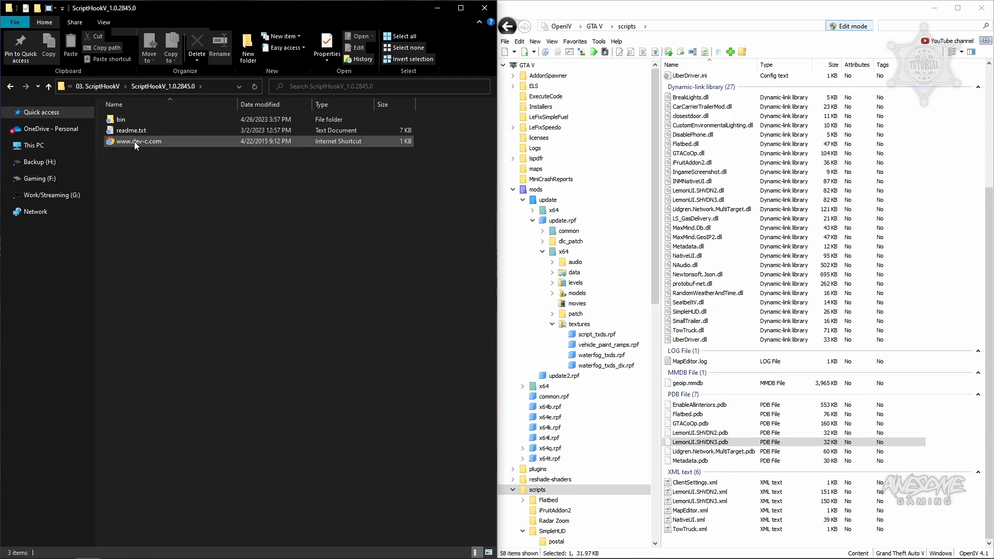
pyautogui.doubleClick(134, 120)
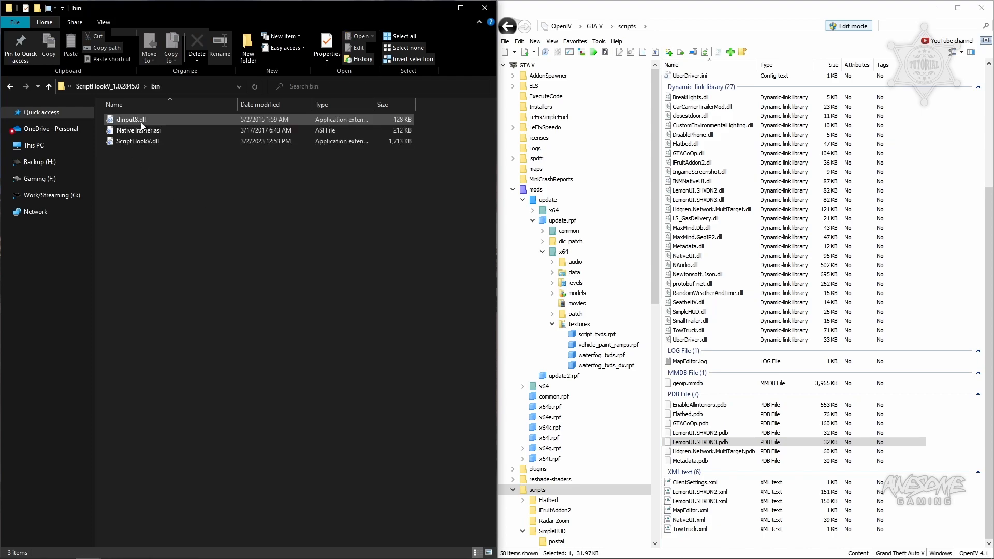
# Select dinput8.dll and ScriptHookV.dll in ScriptHookV's bin folder, leaving NativeTrainer.asi out.
pyautogui.click(141, 121)
pyautogui.keyDown('ctrl'); pyautogui.click(178, 145); pyautogui.keyUp('ctrl')
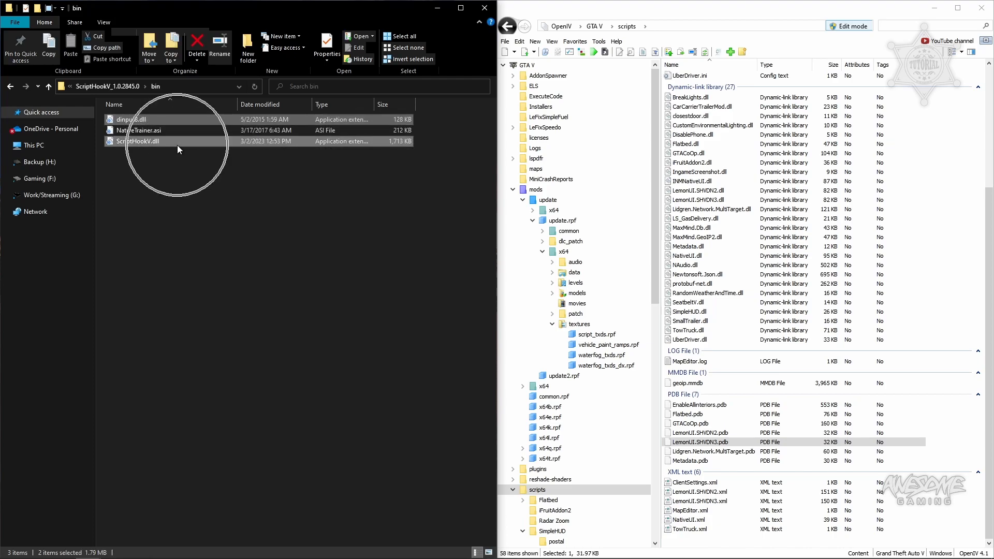
pyautogui.click(179, 165)
pyautogui.click(175, 141)
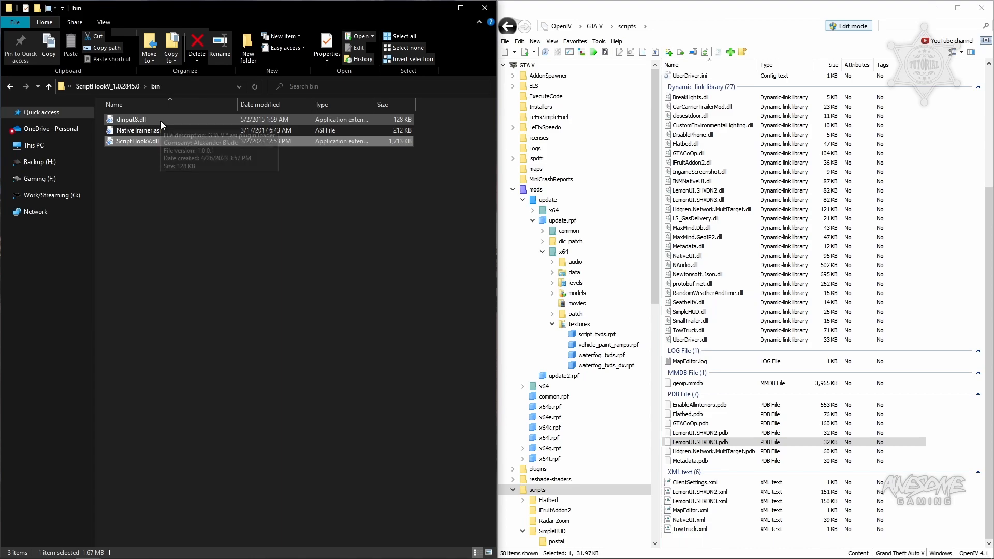
pyautogui.keyDown('ctrl'); pyautogui.click(161, 120); pyautogui.keyUp('ctrl')
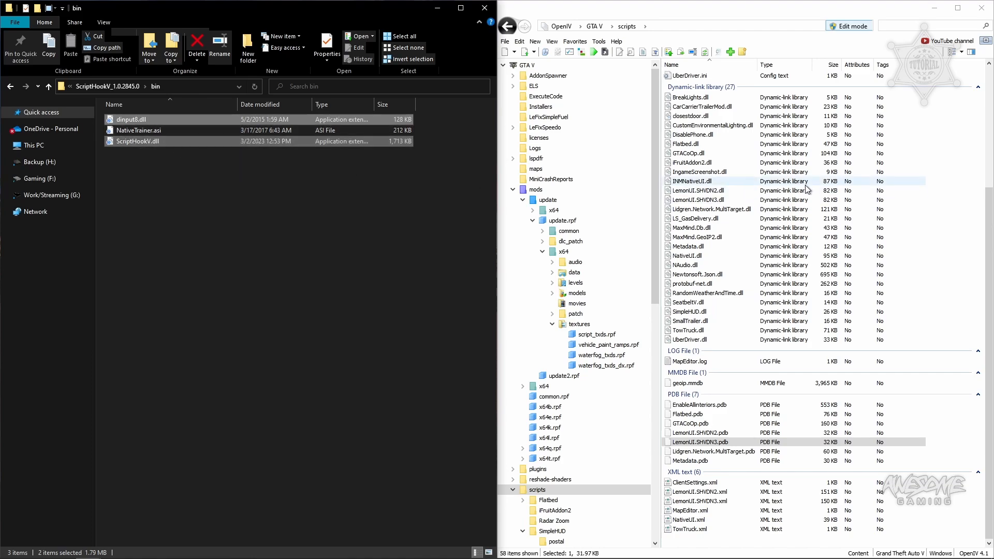
# Open GTA V's main folder in OpenIV and locate its dynamic-link libraries as the destination for the two ScriptHookV files.
pyautogui.click(595, 27)
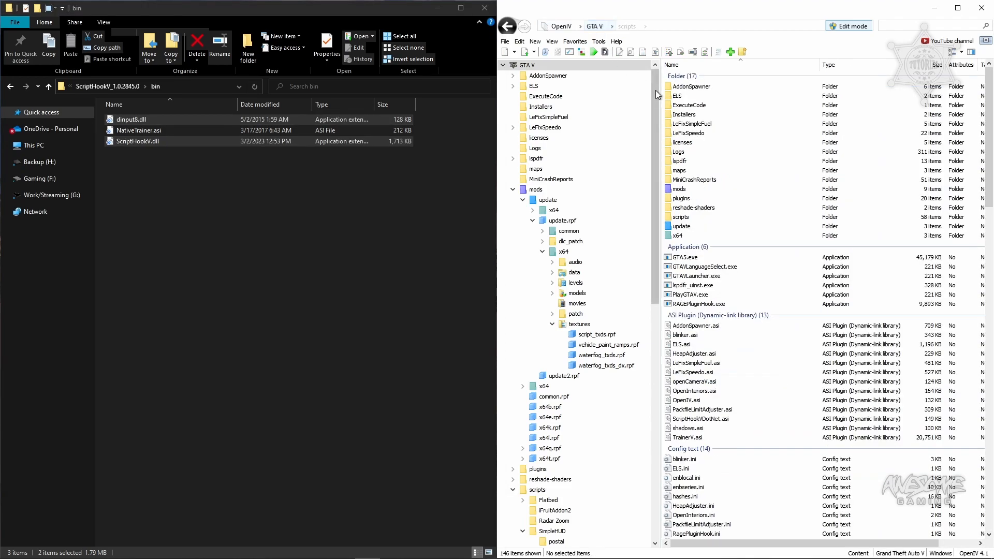
pyautogui.scroll(-6, 736, 297)
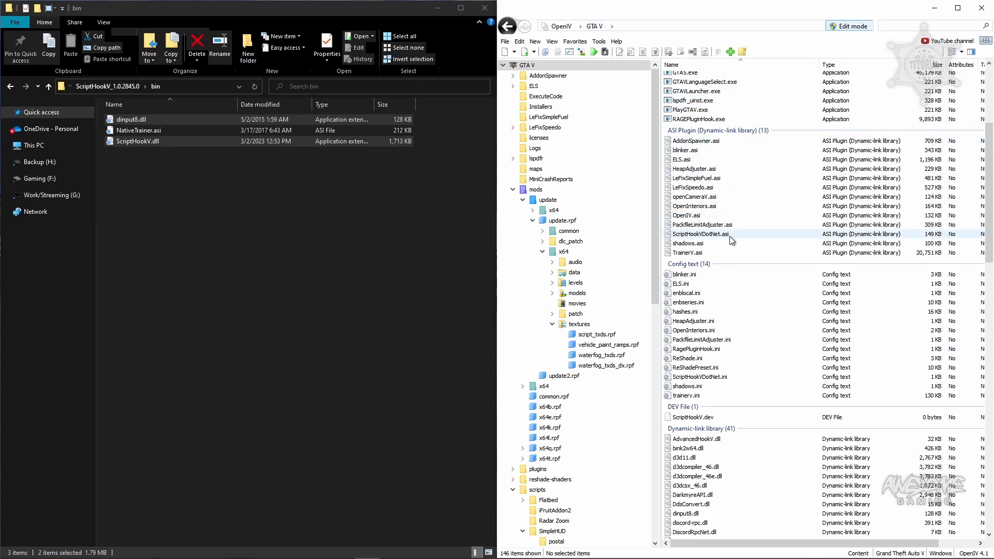
pyautogui.scroll(-2, 750, 261)
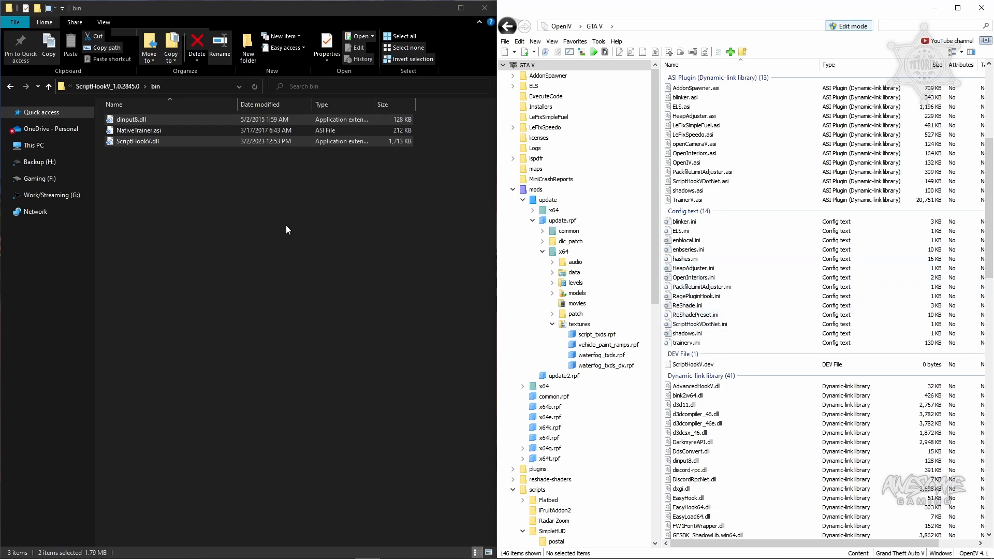
pyautogui.scroll(-1, 761, 311)
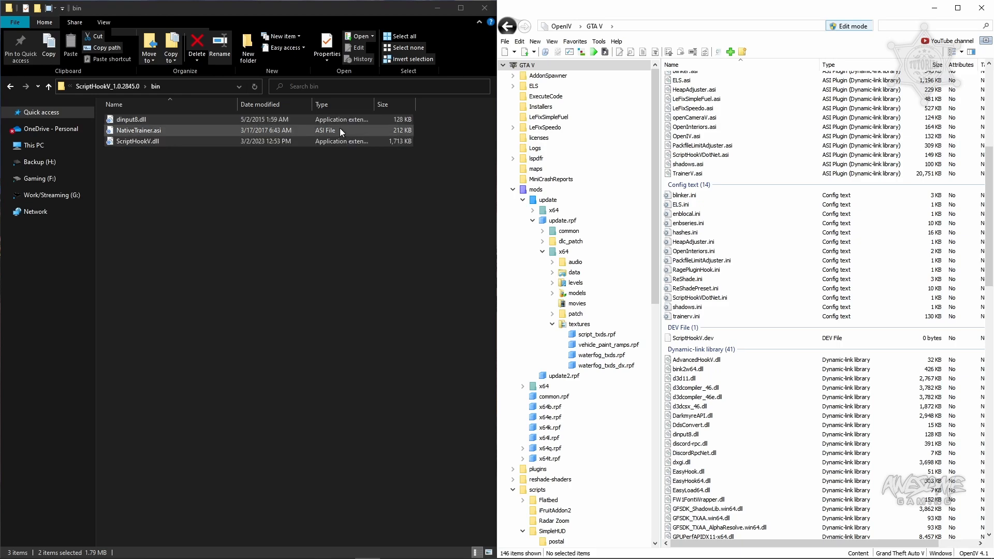
pyautogui.scroll(-4, 741, 352)
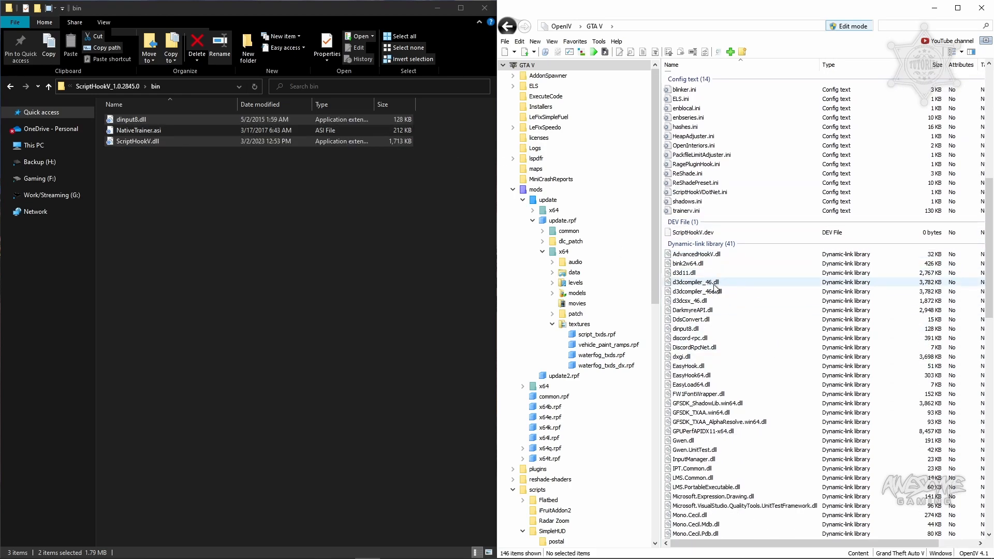
pyautogui.moveTo(141, 140); pyautogui.dragTo(235, 154)
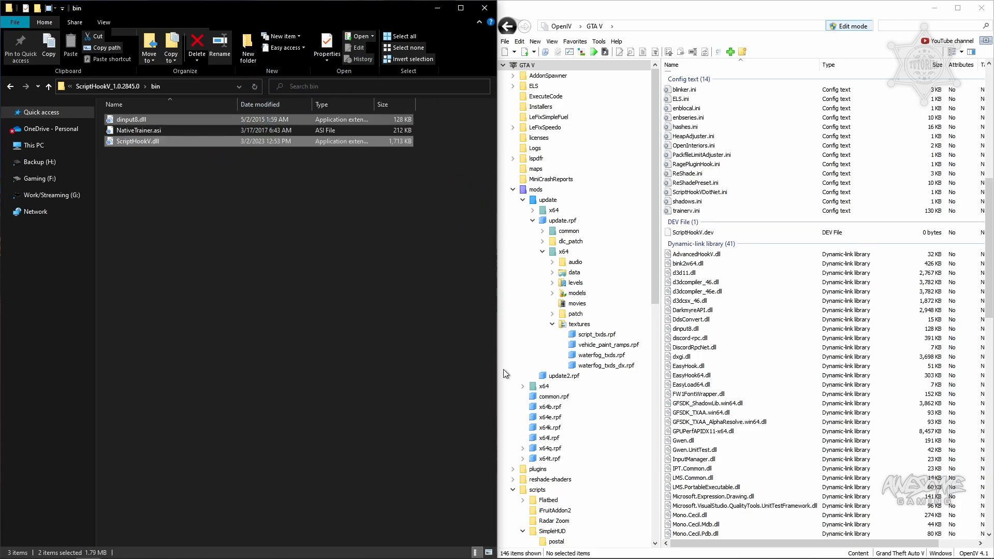
pyautogui.click(413, 371)
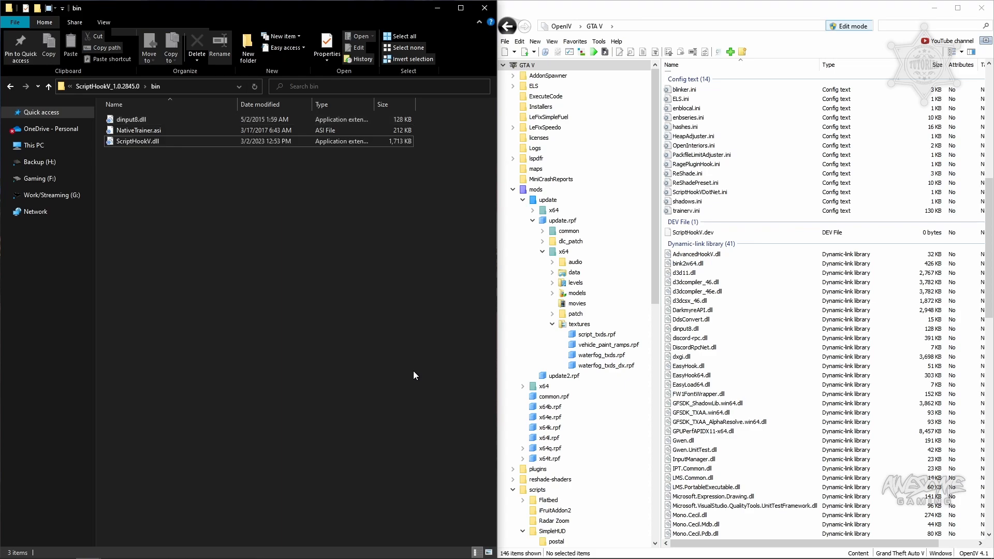
# Check the Grand Theft Auto V scripts folder in File Explorer and switch back to OpenIV.
pyautogui.click(933, 8)
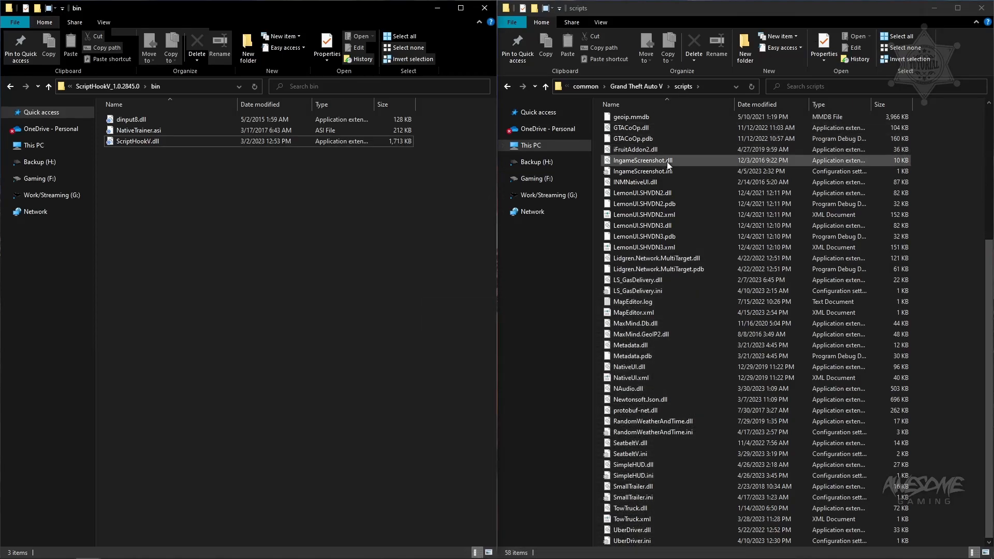
pyautogui.scroll(6, 701, 212)
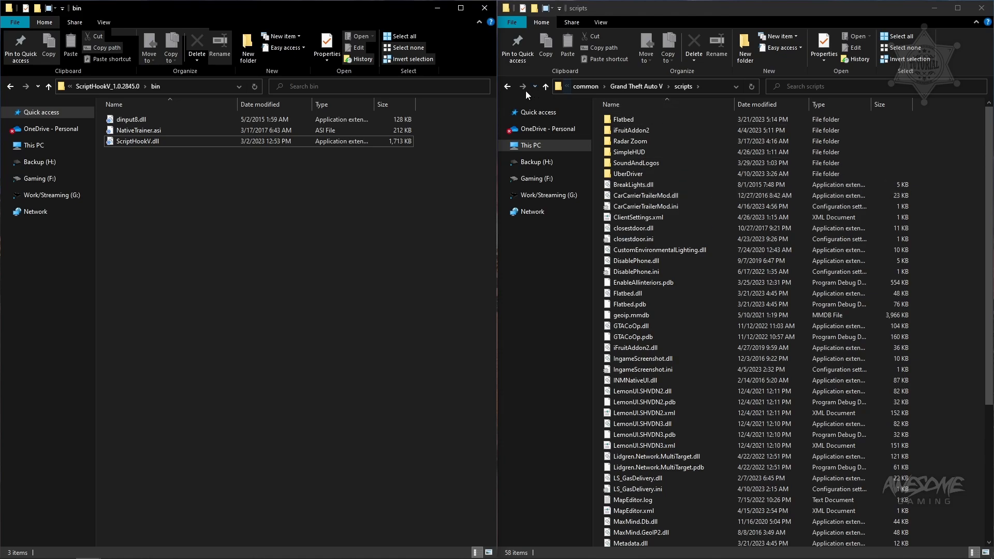
pyautogui.moveTo(409, 558)
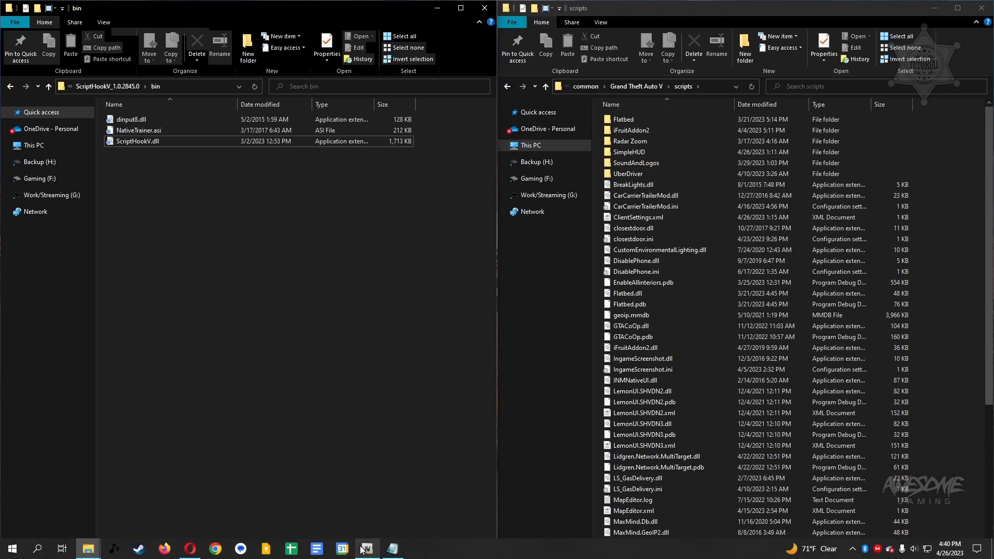
pyautogui.click(365, 552)
# Examine GTA V's main folder for the ScriptHookV files among its plugins, config files, libraries and logs.
pyautogui.scroll(8, 766, 193)
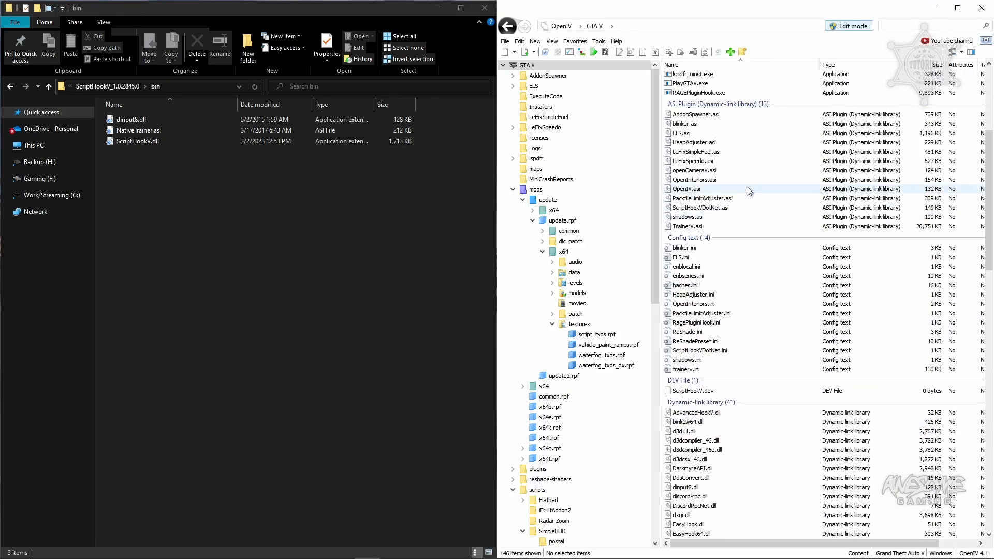
pyautogui.scroll(-20, 743, 193)
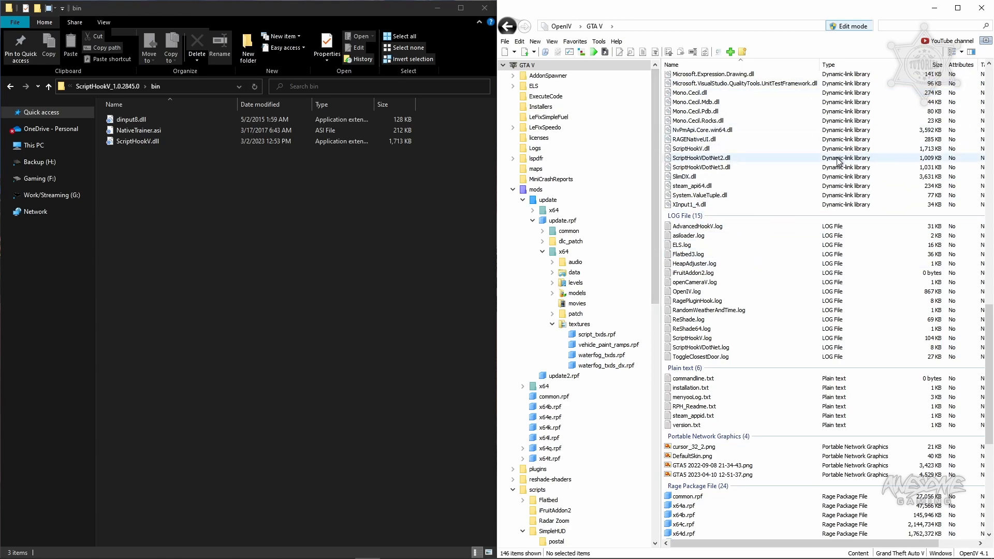
pyautogui.click(752, 264)
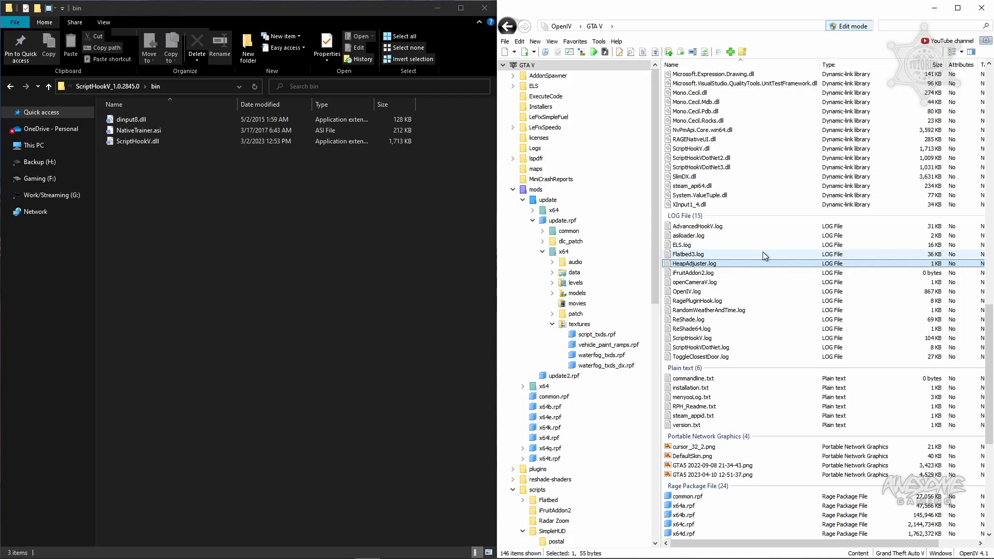
pyautogui.click(763, 254)
pyautogui.scroll(5, 773, 278)
pyautogui.scroll(13, 782, 294)
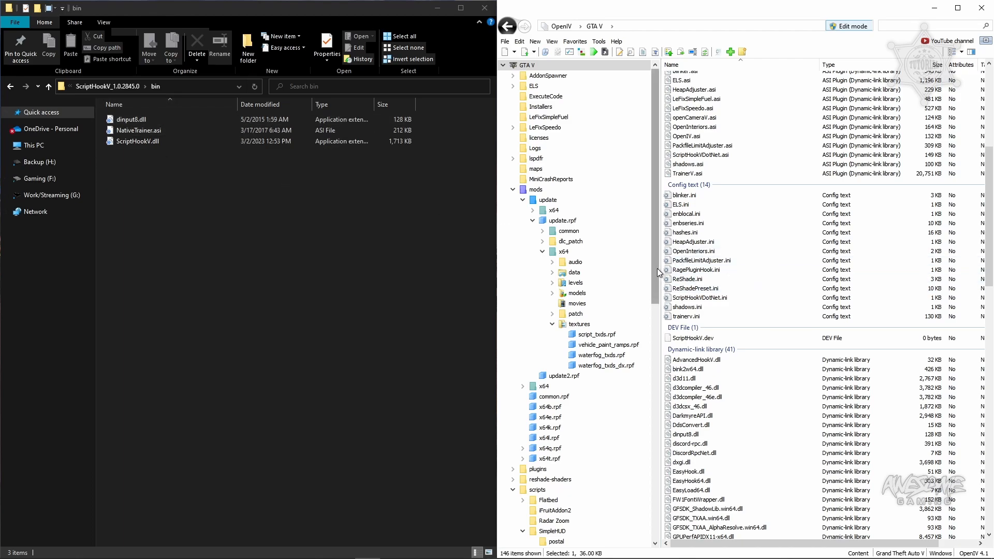
pyautogui.click(784, 251)
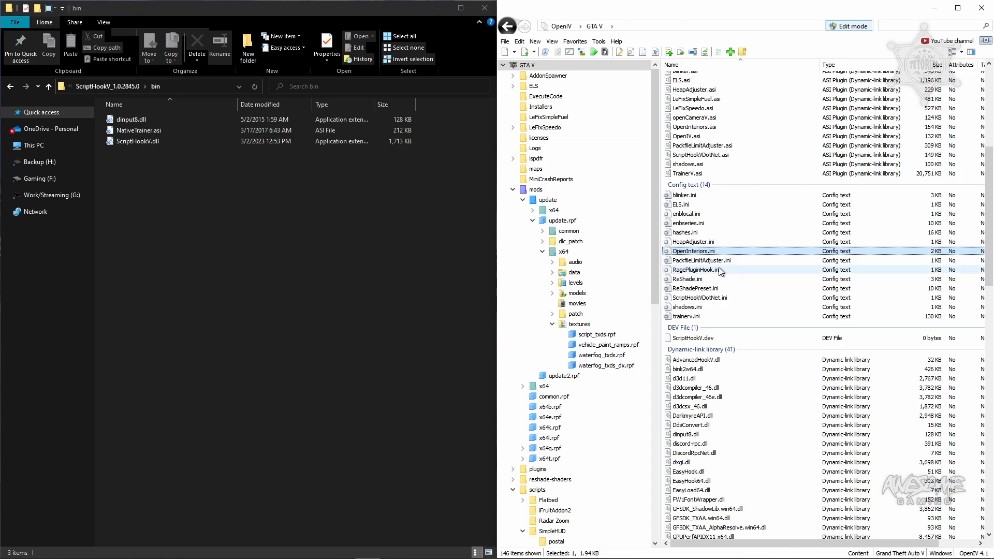
pyautogui.click(731, 262)
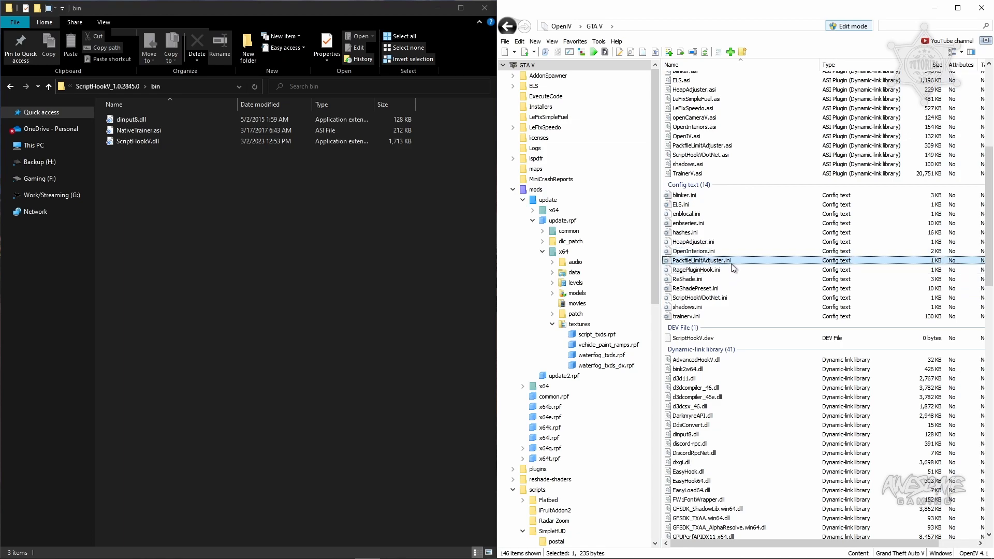
# Return to GATV Tutorial and open the 3.6.0_ScriptHookVDotNet folder inside 04. ScriptHookVDotNet.
pyautogui.click(239, 181)
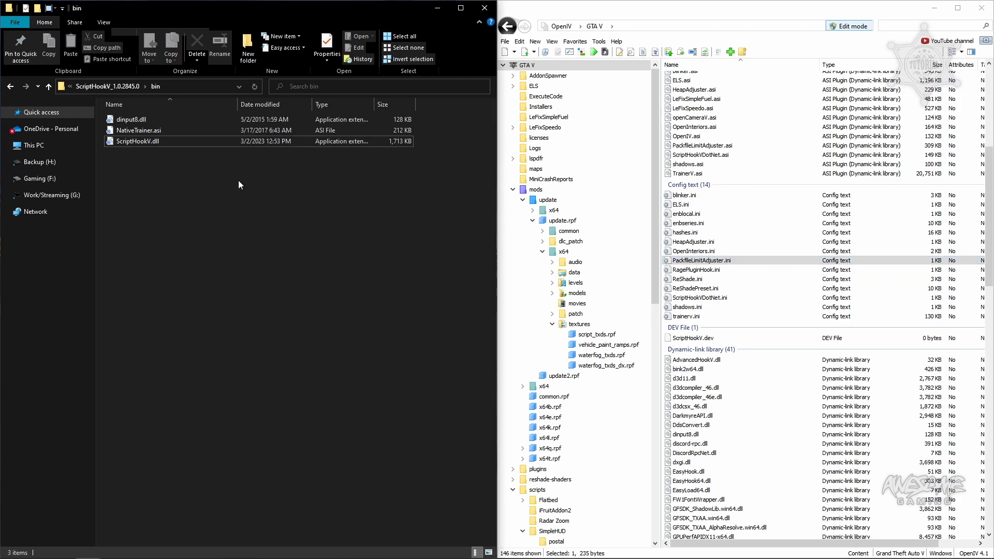
pyautogui.click(98, 90)
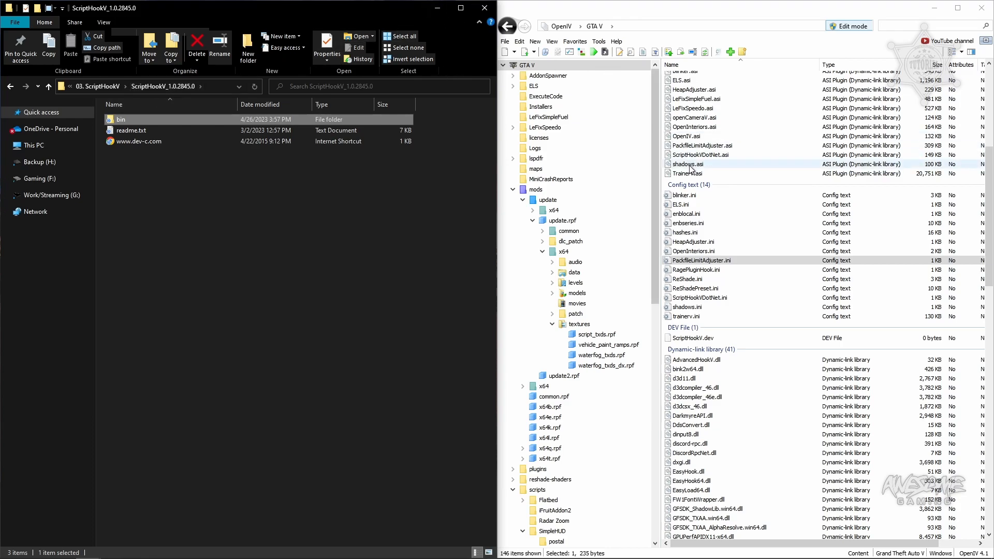
pyautogui.click(656, 203)
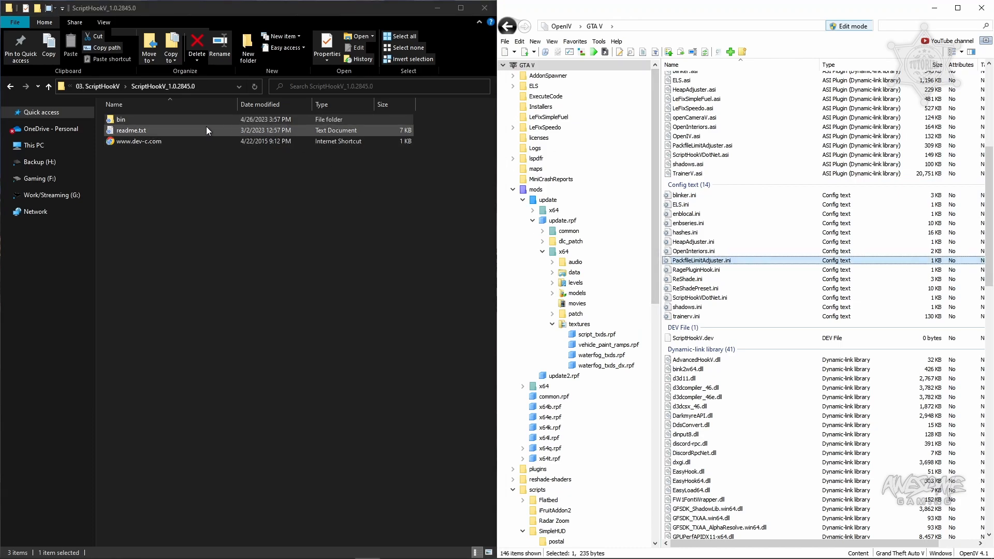
pyautogui.scroll(-1, 655, 199)
pyautogui.scroll(1, 652, 160)
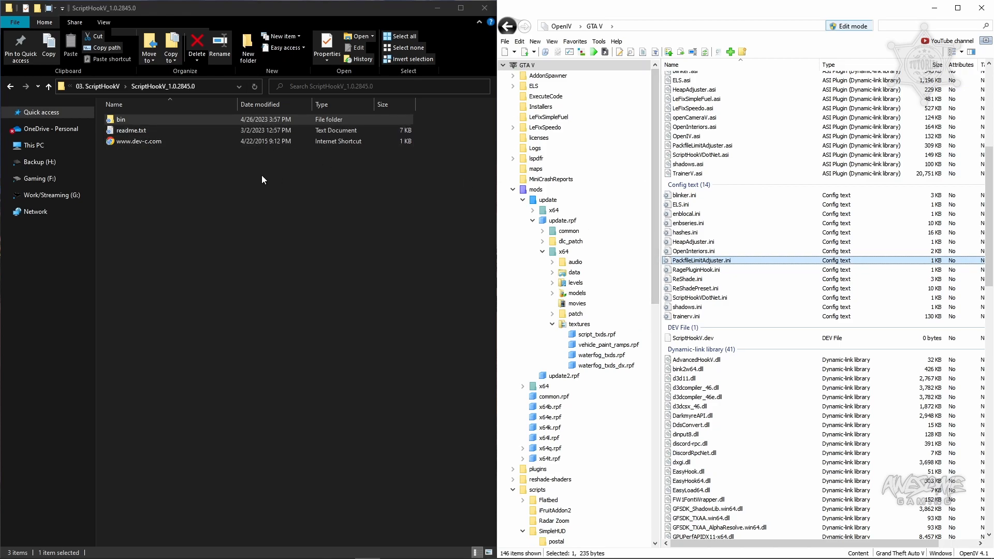
pyautogui.click(98, 87)
pyautogui.click(98, 87)
pyautogui.click(93, 86)
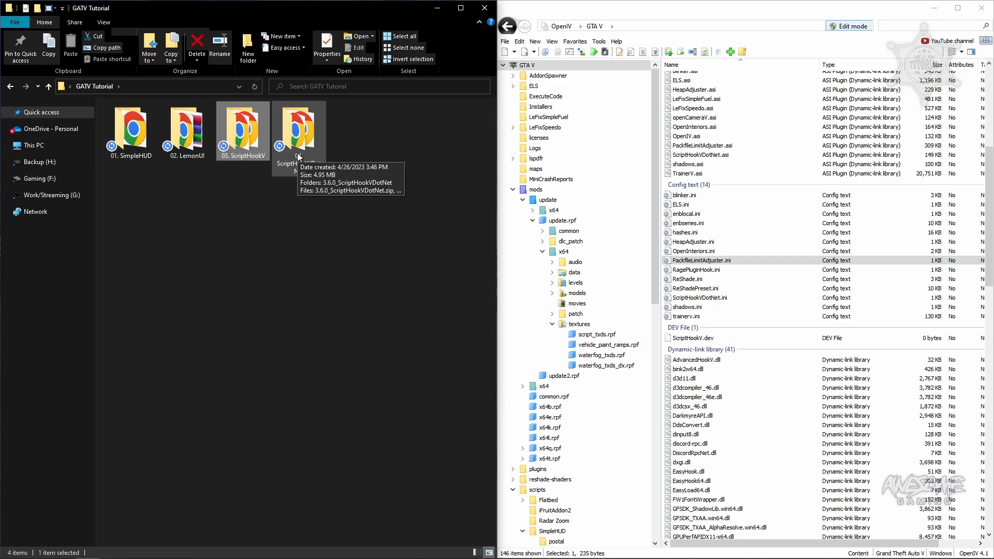
pyautogui.doubleClick(298, 154)
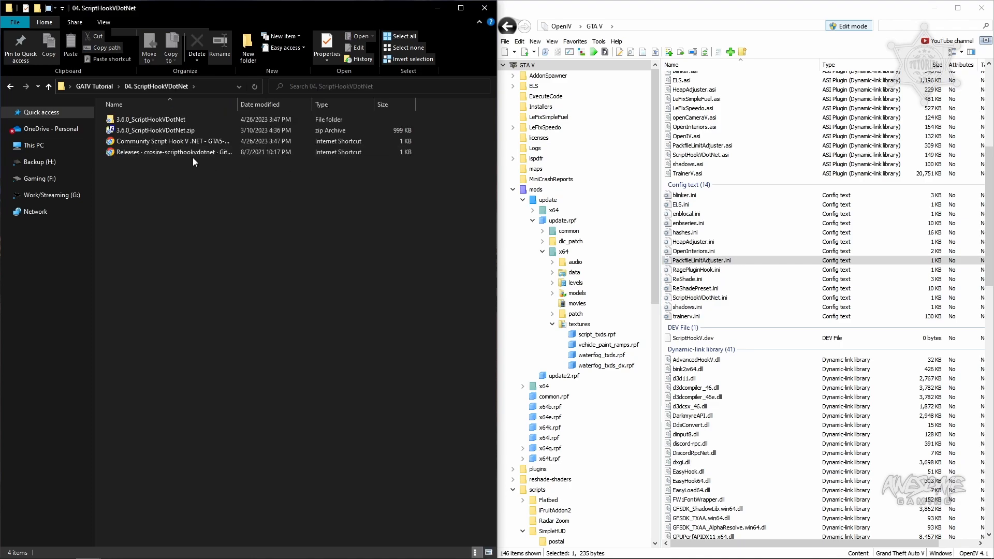
pyautogui.doubleClick(154, 120)
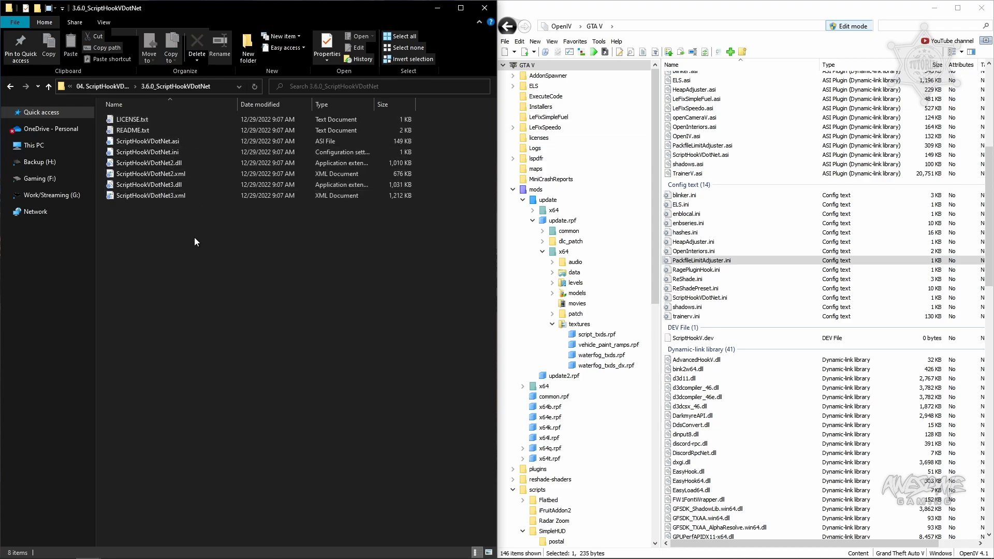
# Find and select ScriptHookVDotNet2.dll and ScriptHookVDotNet3.dll in GTA V's main folder.
pyautogui.scroll(-2, 766, 355)
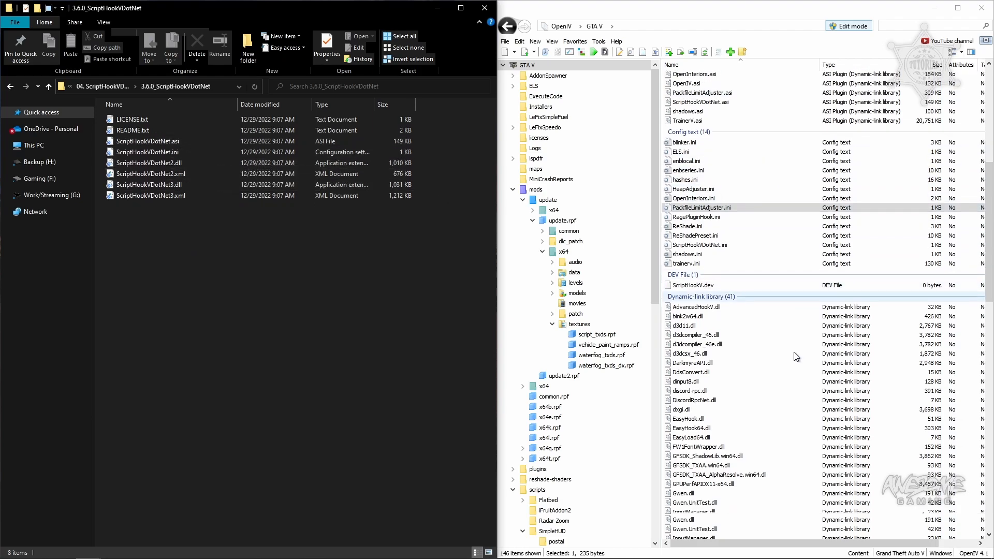
pyautogui.scroll(-9, 796, 358)
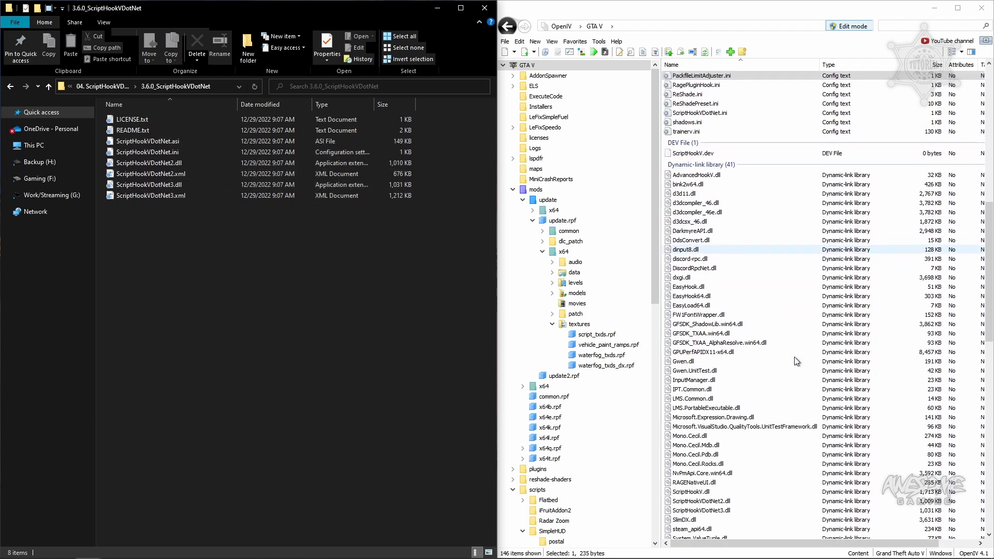
pyautogui.scroll(-1, 796, 398)
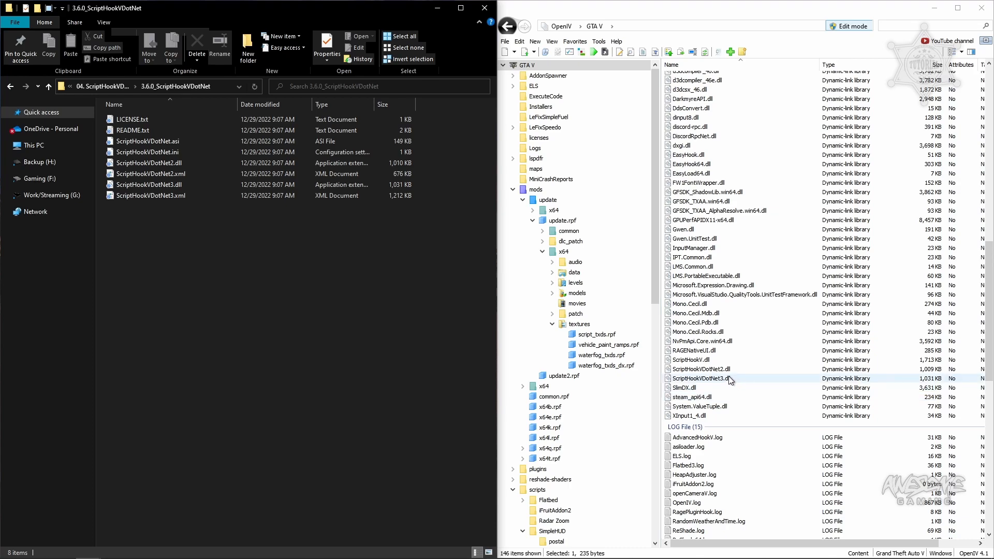
pyautogui.click(730, 379)
pyautogui.keyDown('ctrl'); pyautogui.click(725, 369); pyautogui.keyUp('ctrl')
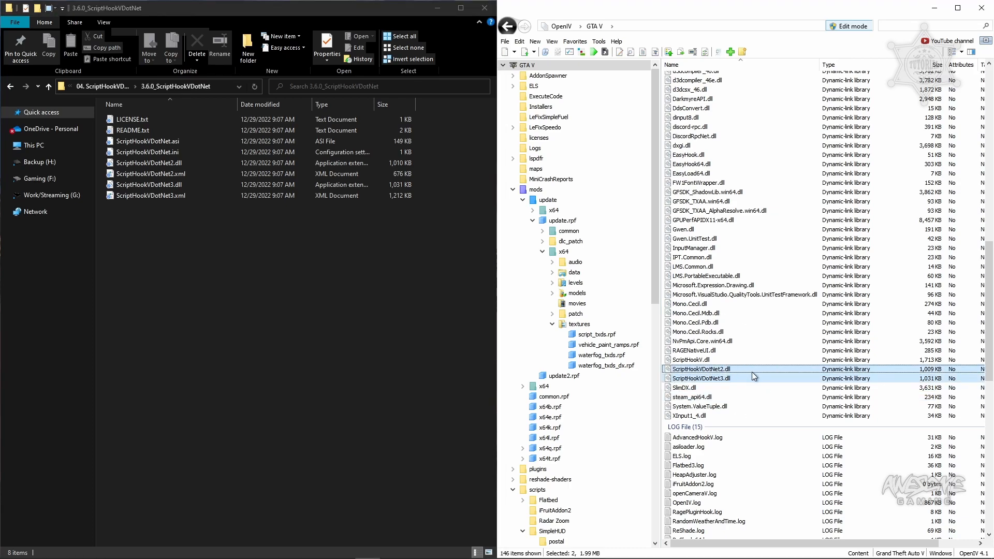
# Pick out the six ScriptHookVDotNet files in 3.6.0_ScriptHookVDotNet and open ScriptHookVDotNet.ini in Notepad.
pyautogui.moveTo(192, 215); pyautogui.dragTo(149, 146)
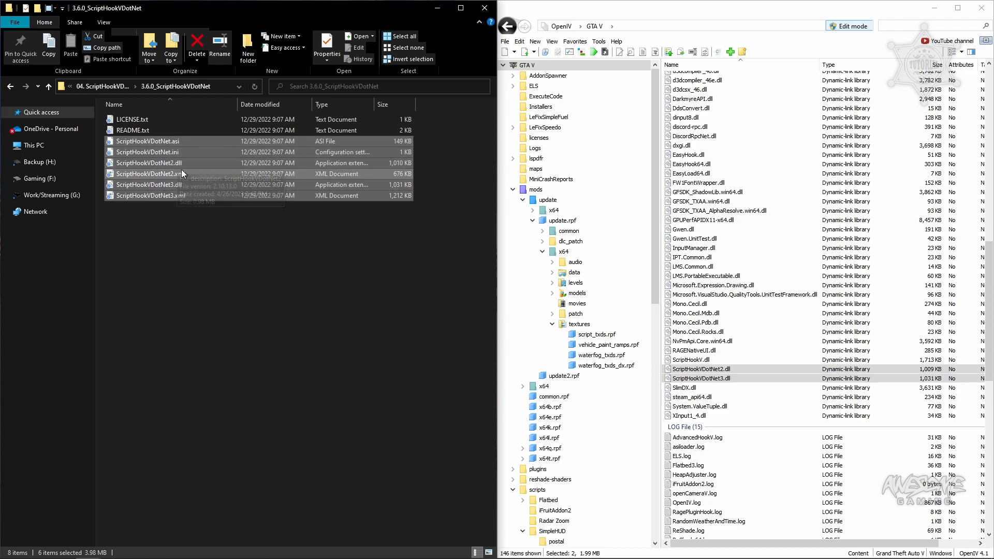
pyautogui.click(191, 184)
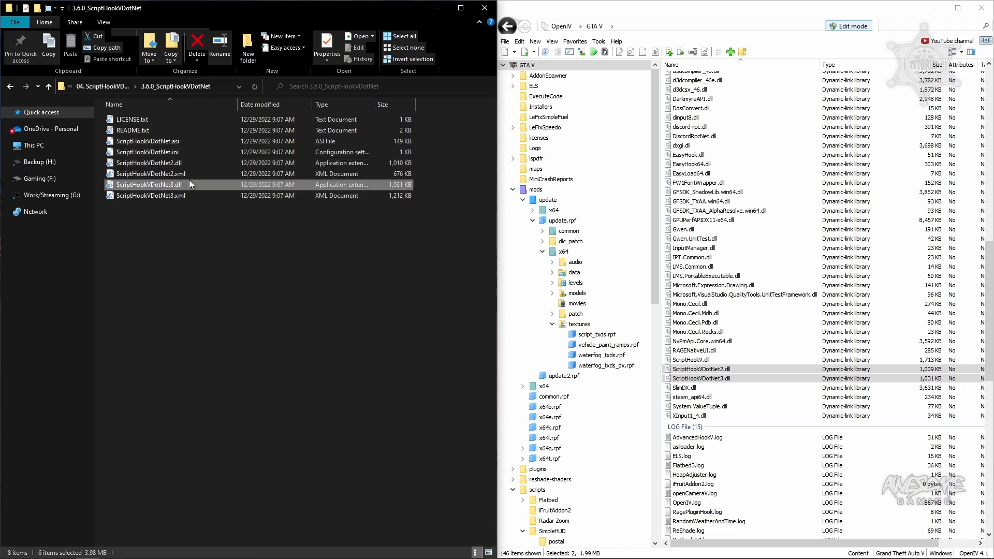
pyautogui.keyDown('ctrl'); pyautogui.click(186, 162); pyautogui.keyUp('ctrl')
pyautogui.keyDown('ctrl'); pyautogui.click(185, 140); pyautogui.keyUp('ctrl')
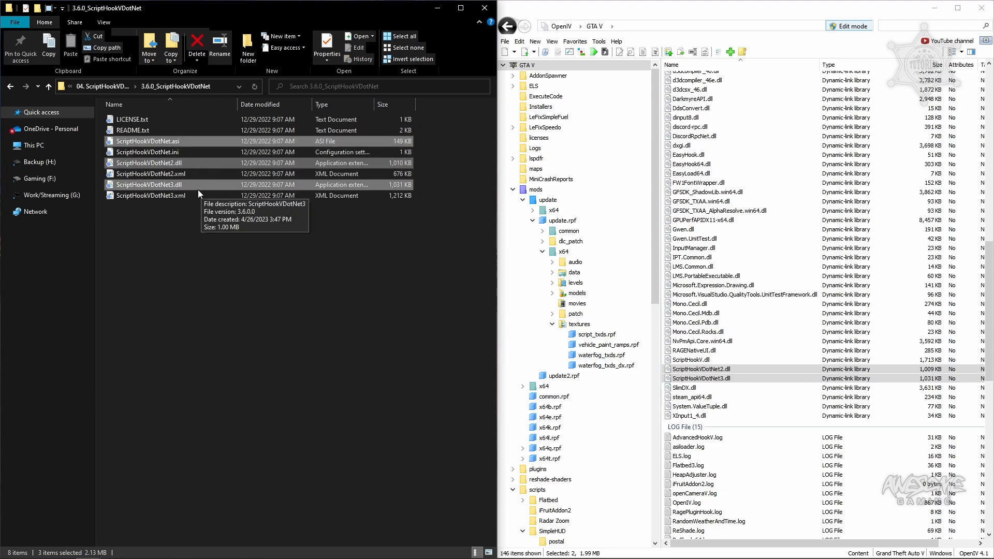
pyautogui.moveTo(200, 212); pyautogui.dragTo(163, 142)
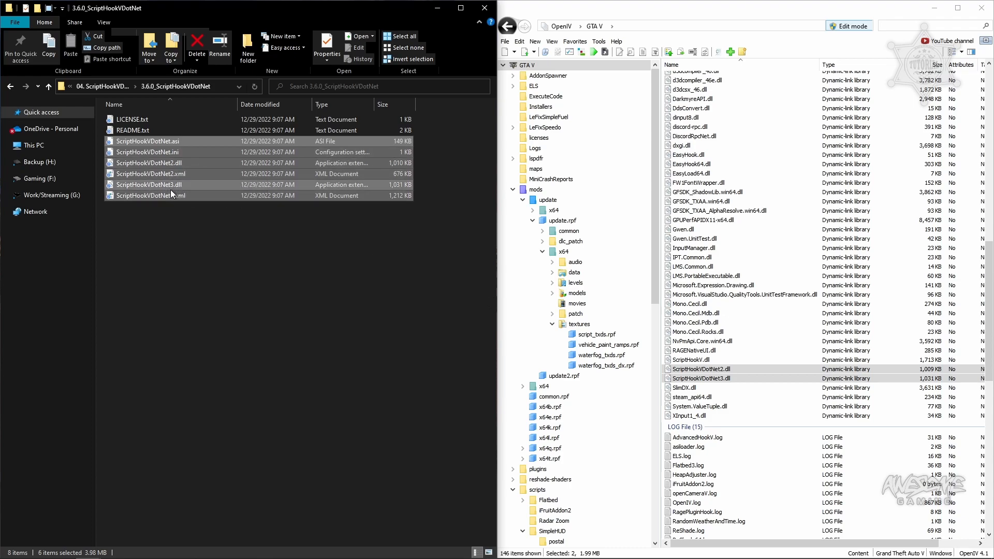
pyautogui.doubleClick(179, 152)
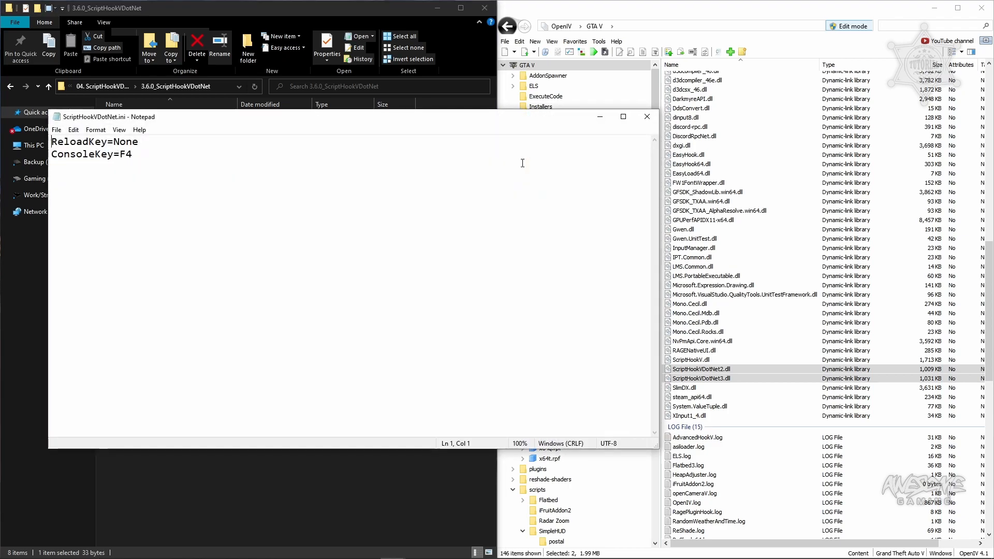
# Examine the ConsoleKey entry on the second line of ScriptHookVDotNet.ini.
pyautogui.moveTo(368, 122); pyautogui.dragTo(522, 126)
pyautogui.tripleClick(291, 163)
pyautogui.click(299, 164)
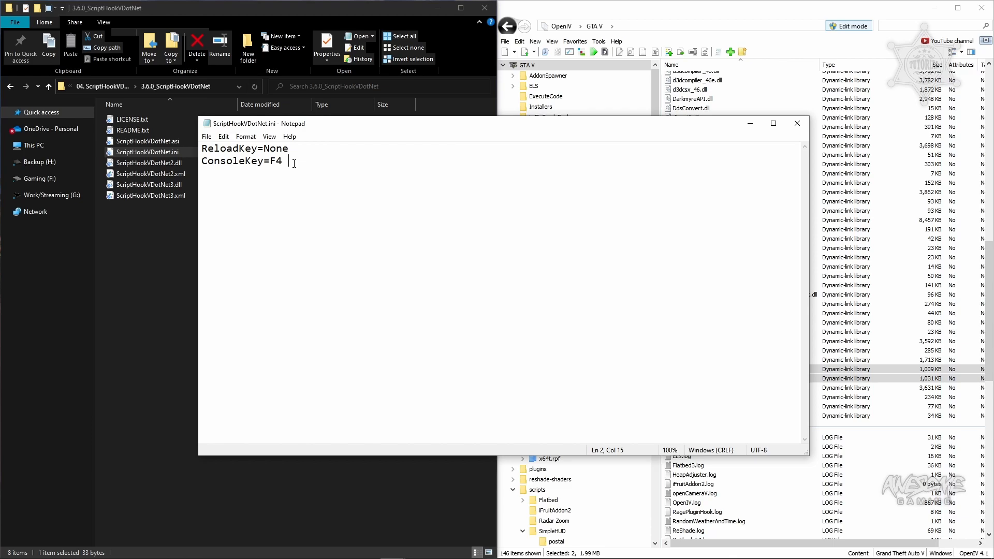
pyautogui.moveTo(269, 161); pyautogui.dragTo(292, 163)
pyautogui.click(305, 169)
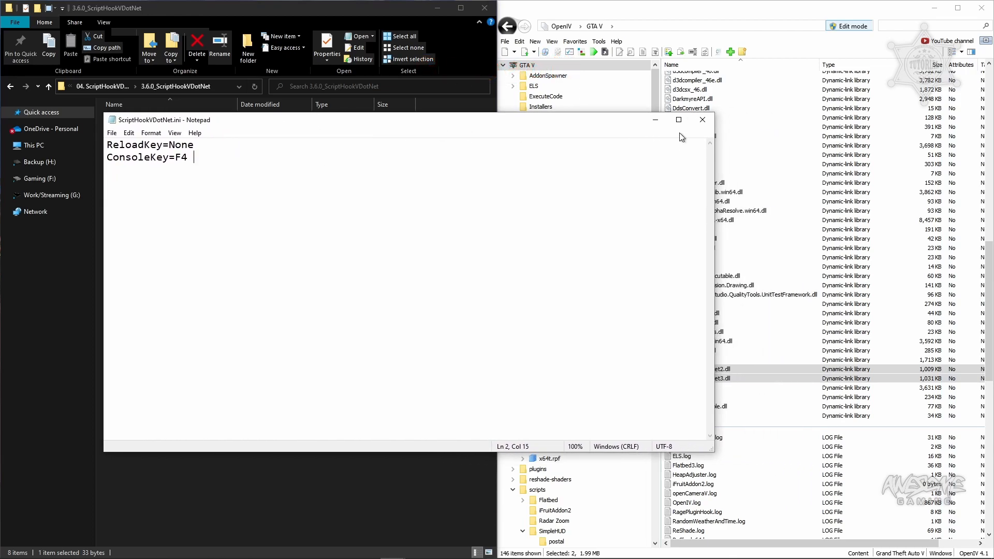
pyautogui.moveTo(428, 120); pyautogui.dragTo(459, 118)
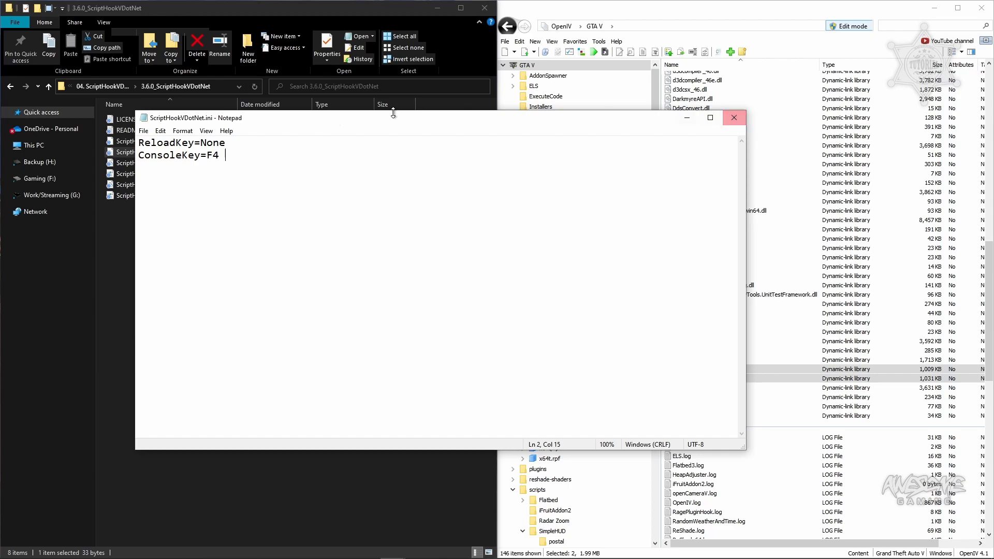
# Review the ReloadKey and ConsoleKey values, and close ScriptHookVDotNet.ini without editing it.
pyautogui.moveTo(234, 156); pyautogui.dragTo(141, 143)
pyautogui.click(292, 164)
pyautogui.moveTo(200, 143); pyautogui.dragTo(259, 145)
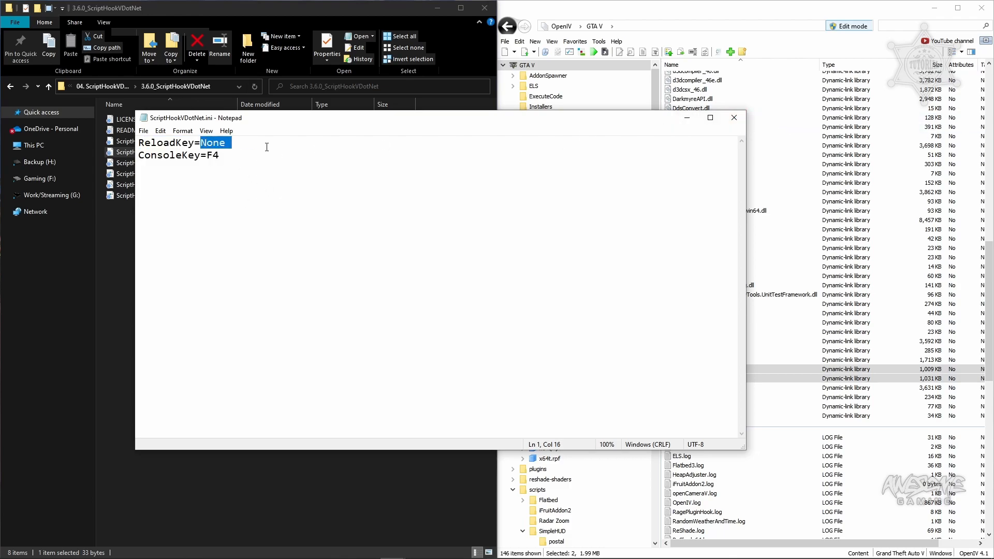
pyautogui.click(260, 154)
pyautogui.moveTo(228, 156); pyautogui.dragTo(201, 154)
pyautogui.click(218, 159)
pyautogui.moveTo(300, 118); pyautogui.dragTo(256, 123)
pyautogui.moveTo(157, 149)
pyautogui.mouseDown()
pyautogui.moveTo(200, 149)
pyautogui.moveTo(172, 161)
pyautogui.moveTo(175, 148)
pyautogui.moveTo(155, 146)
pyautogui.mouseUp()
pyautogui.click(199, 149)
pyautogui.click(179, 158)
pyautogui.click(193, 150)
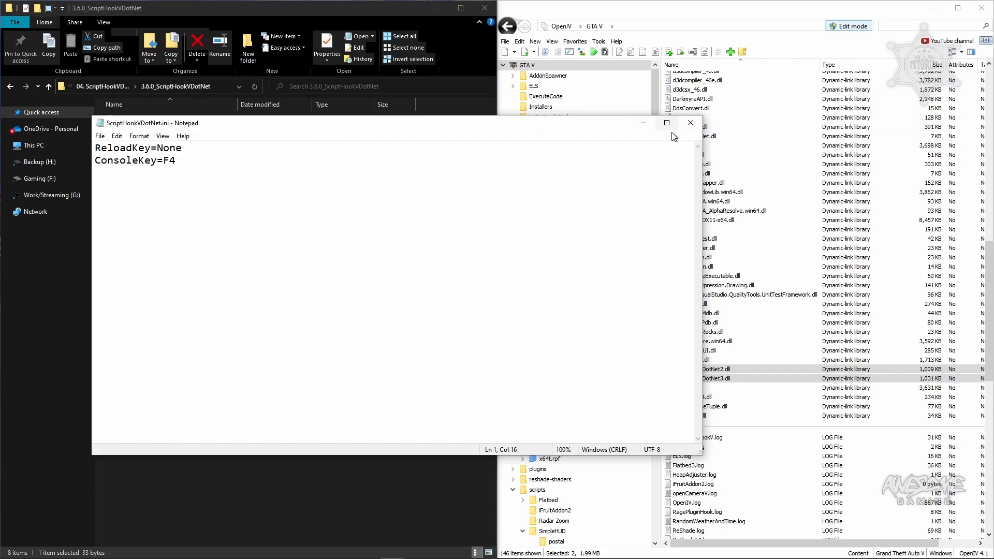
pyautogui.click(691, 123)
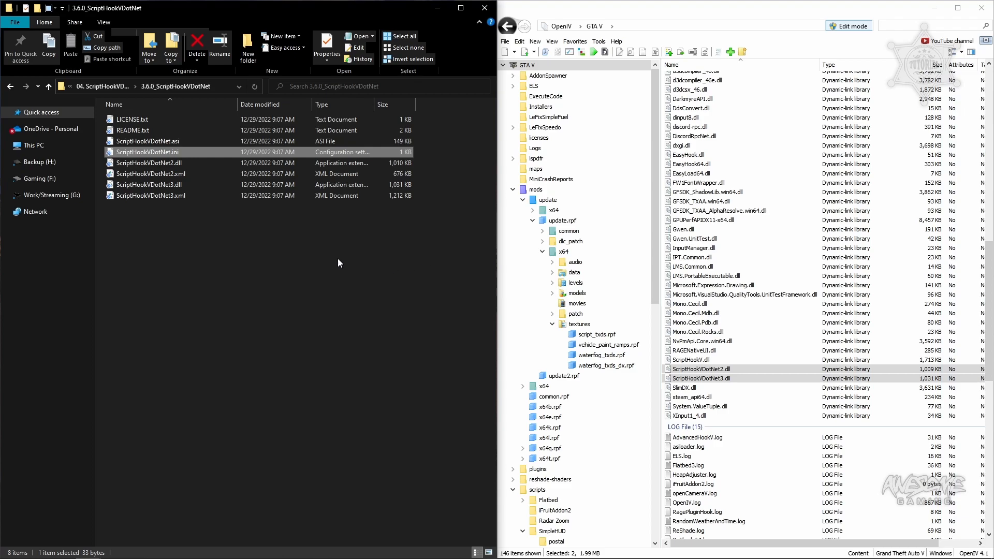
# Go back to GATV Tutorial, open SimpleHUD 107 inside 01. SimpleHUD, and select simplehud.ytd.
pyautogui.click(105, 88)
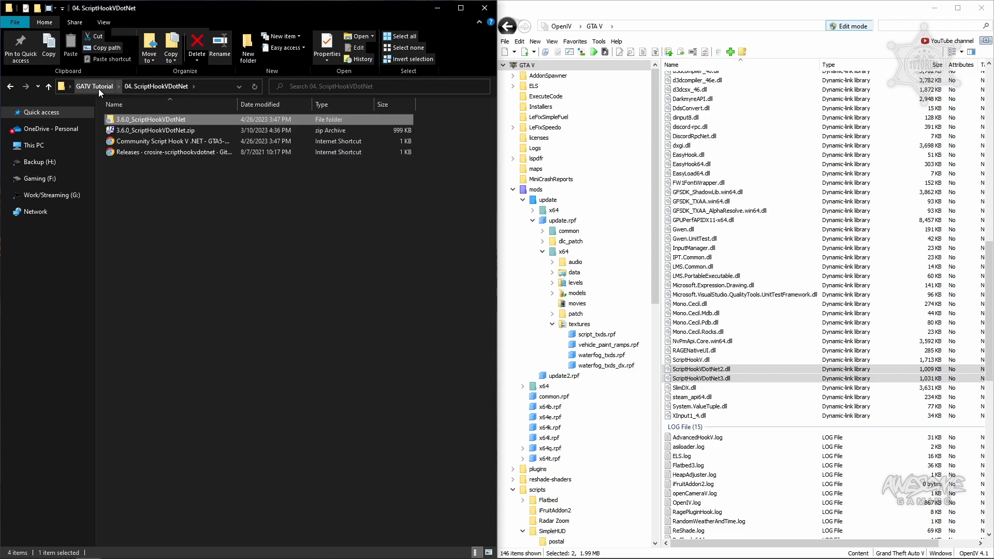
pyautogui.click(92, 87)
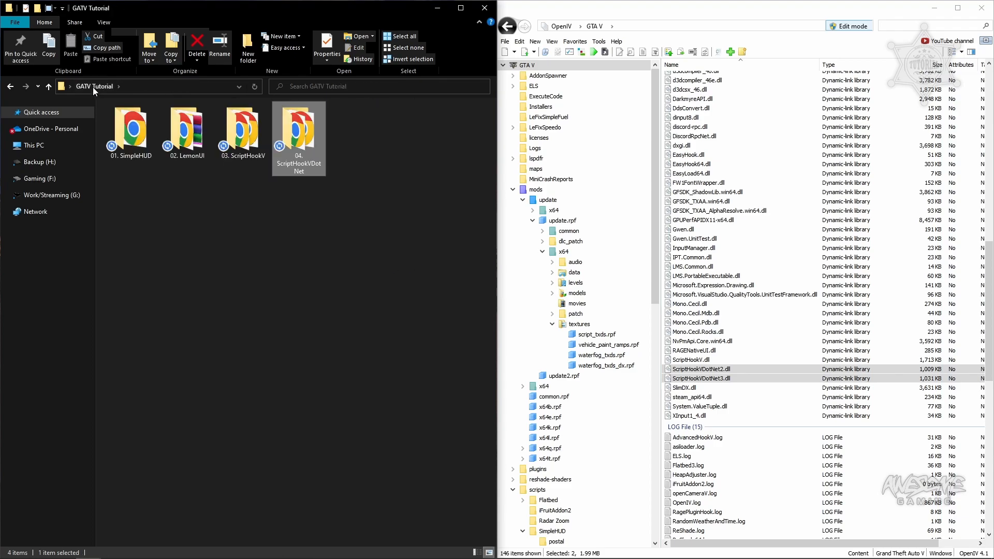
pyautogui.doubleClick(132, 136)
pyautogui.doubleClick(140, 119)
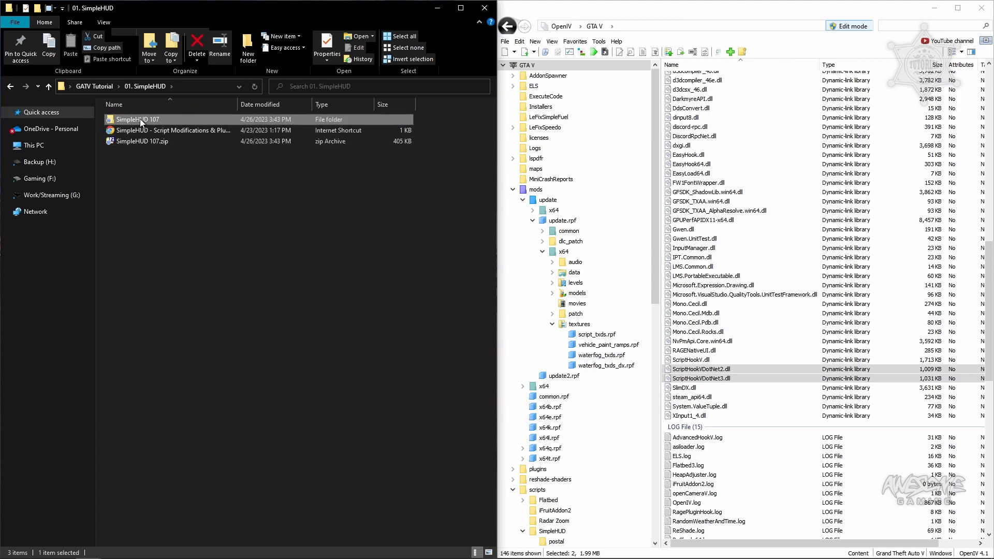
pyautogui.click(157, 142)
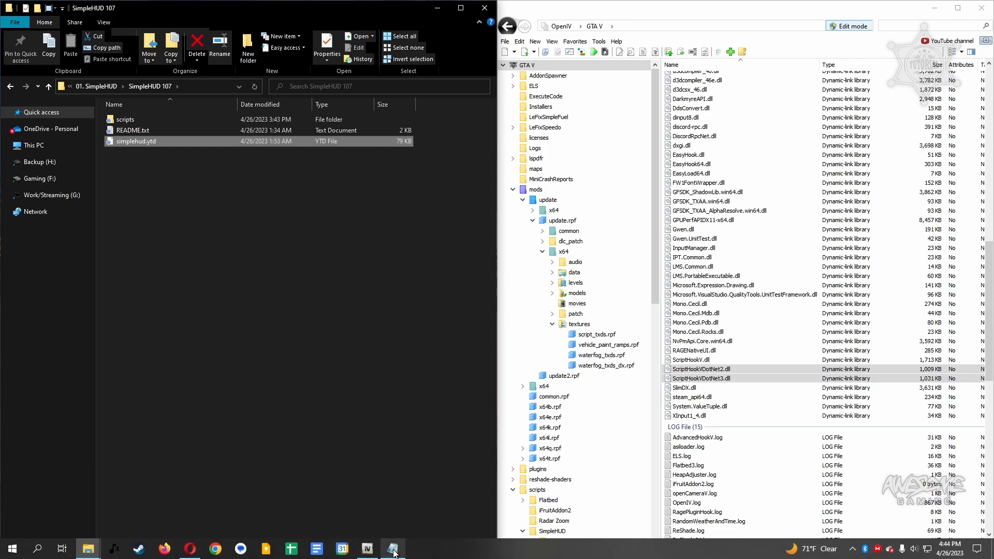
# Bring up SimpleHUD's README.txt at its Installation section and place it below the SimpleHUD 107 file list.
pyautogui.click(393, 549)
pyautogui.moveTo(422, 116); pyautogui.dragTo(350, 136)
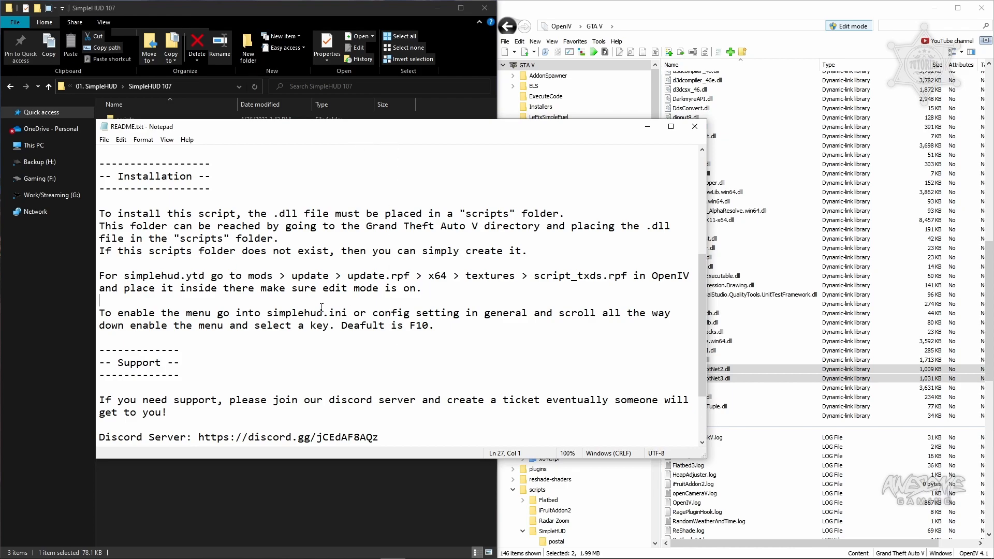
pyautogui.moveTo(425, 126); pyautogui.dragTo(344, 149)
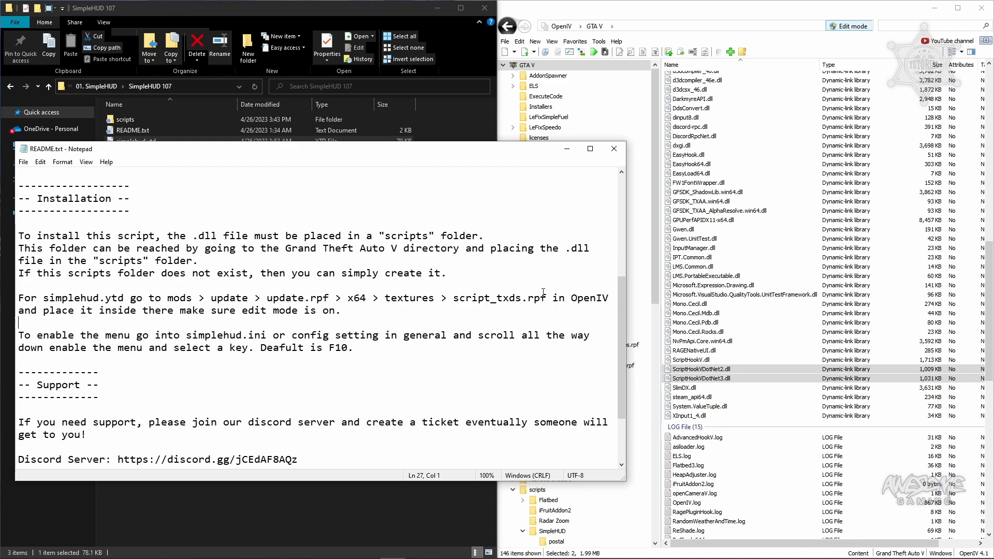
pyautogui.moveTo(480, 154); pyautogui.dragTo(489, 191)
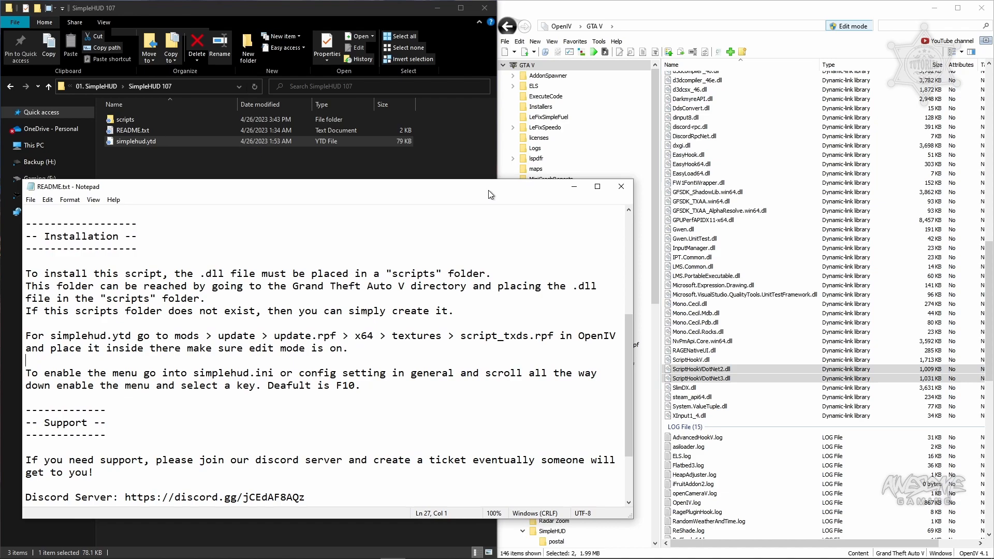
# Switch to OpenIV and open the original update folder directly under GTA V, outside mods.
pyautogui.click(632, 22)
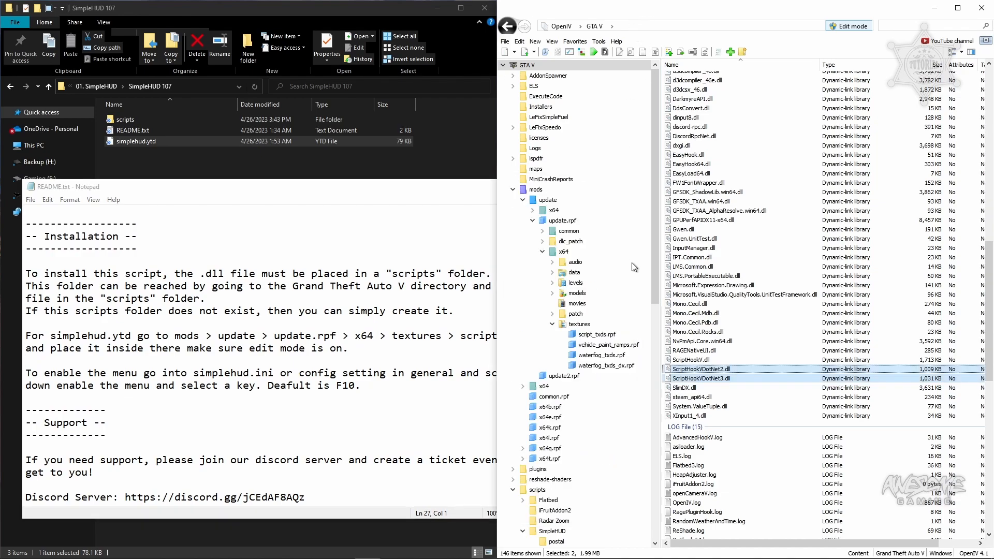
pyautogui.scroll(-14, 620, 283)
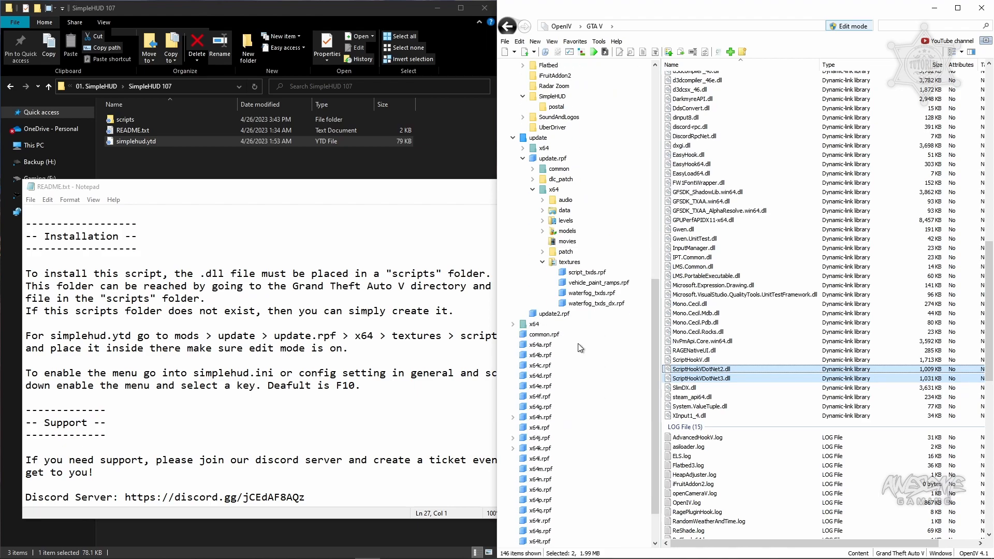
pyautogui.click(513, 139)
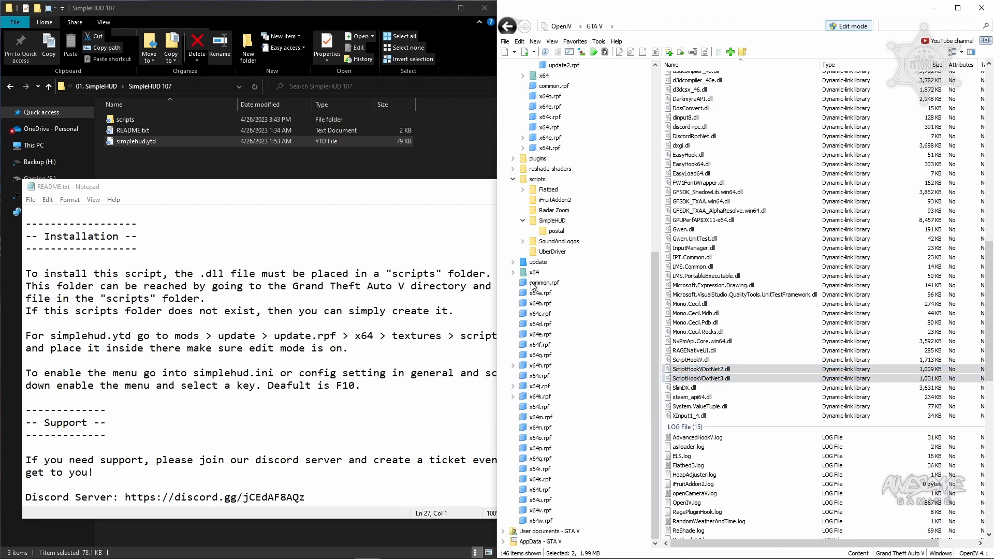
pyautogui.click(513, 262)
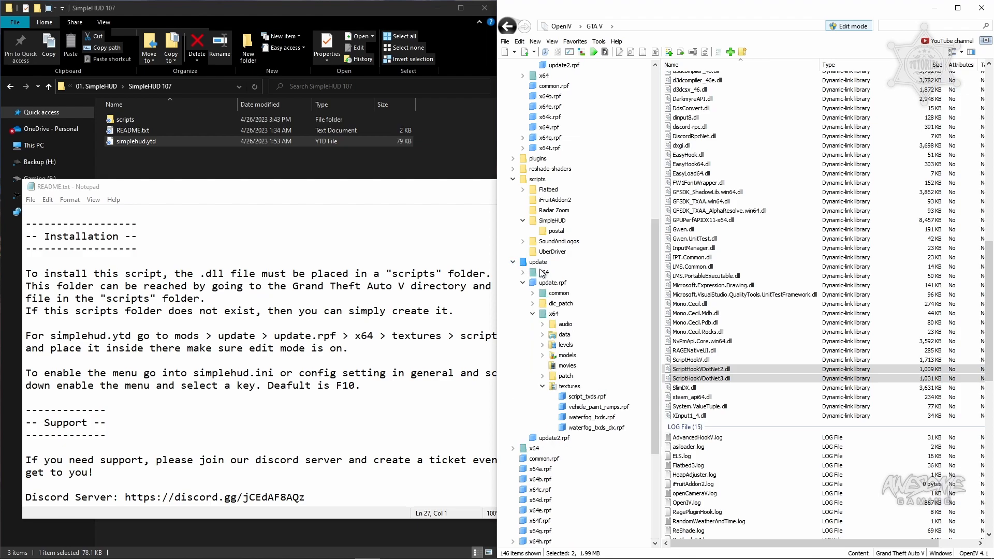
pyautogui.click(539, 262)
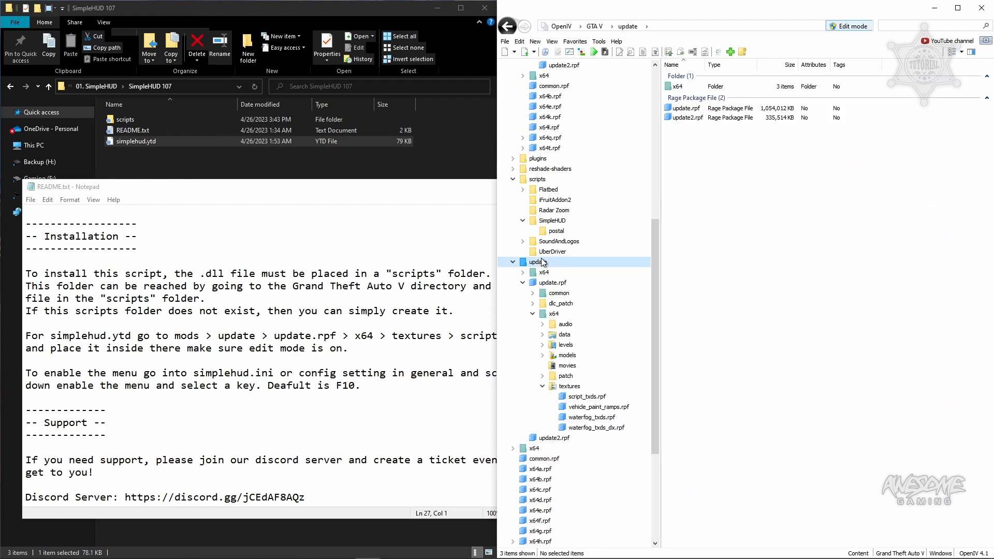
# Examine the original game archives outside the mods folder and view the contents of x64a.rpf.
pyautogui.scroll(-4, 539, 341)
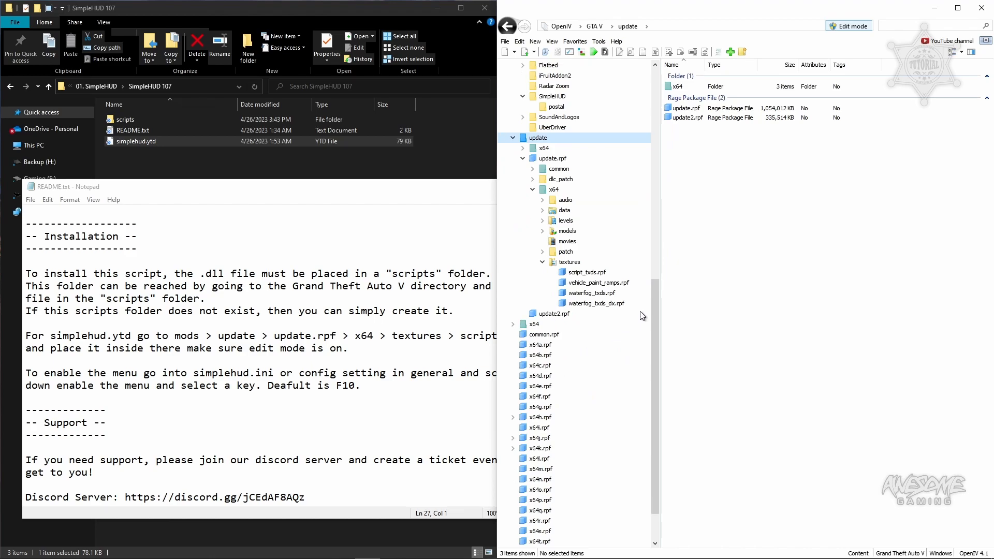
pyautogui.moveTo(656, 308); pyautogui.dragTo(661, 314)
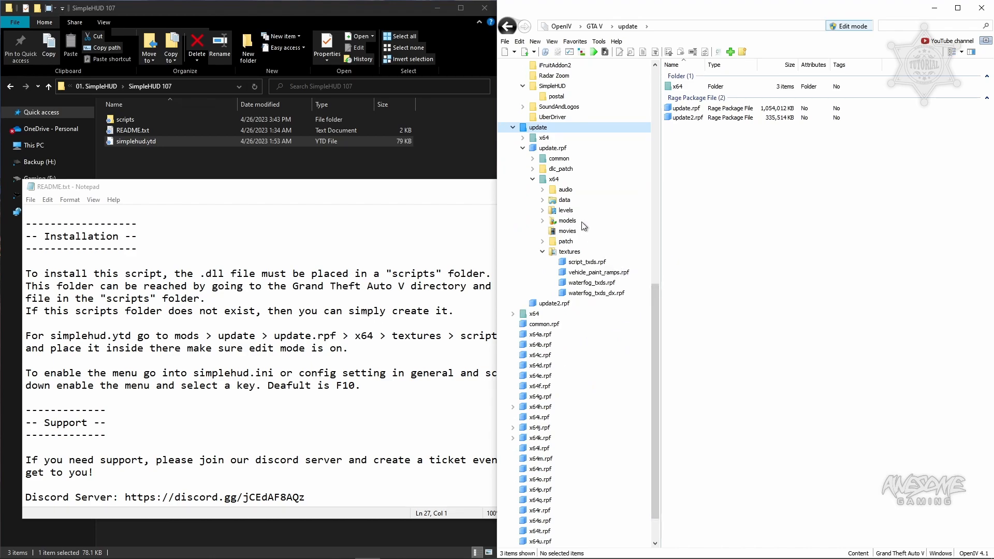
pyautogui.scroll(4, 552, 198)
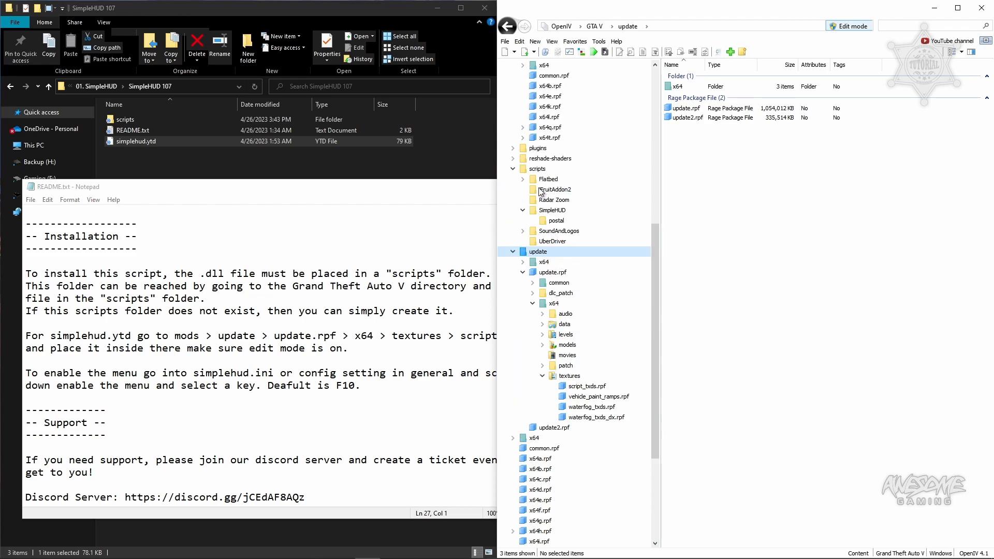
pyautogui.moveTo(656, 259); pyautogui.dragTo(658, 282)
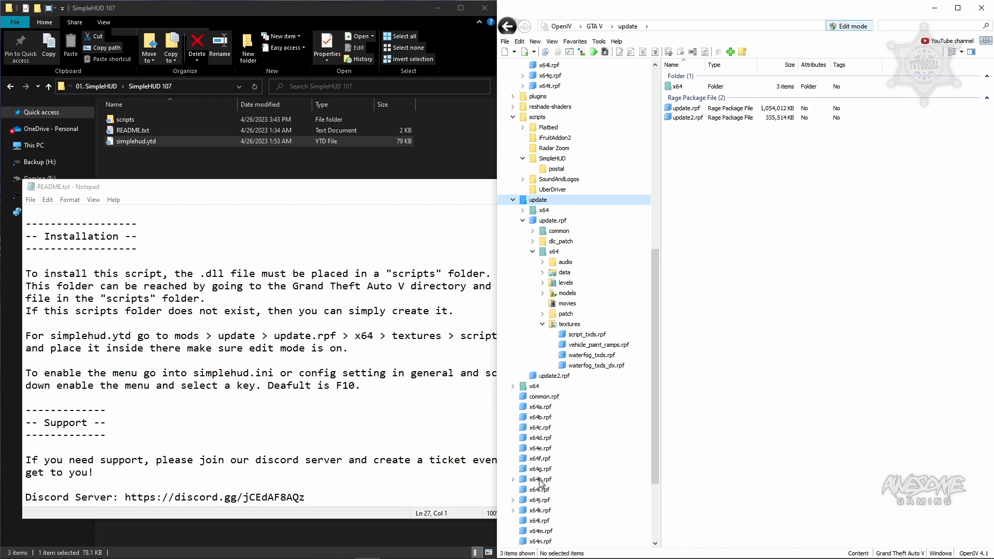
pyautogui.scroll(-4, 541, 435)
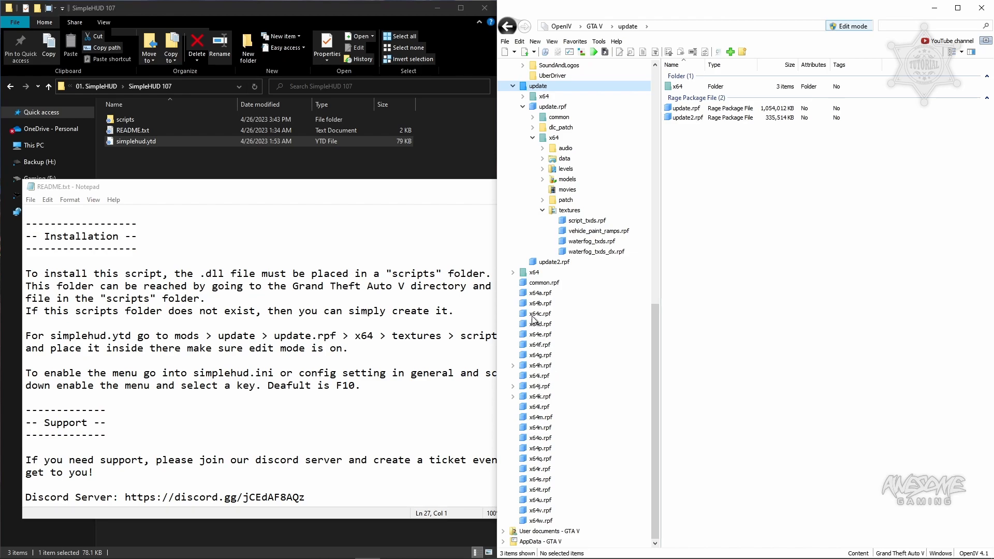
pyautogui.click(540, 294)
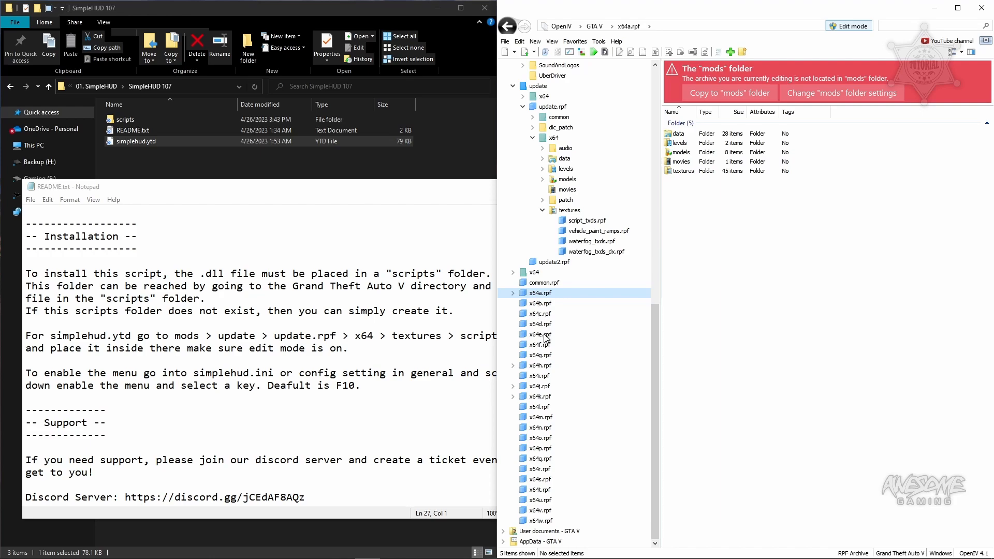
pyautogui.scroll(4, 547, 342)
pyautogui.moveTo(653, 301)
pyautogui.mouseDown()
pyautogui.moveTo(658, 313)
pyautogui.moveTo(657, 288)
pyautogui.moveTo(657, 308)
pyautogui.mouseUp()
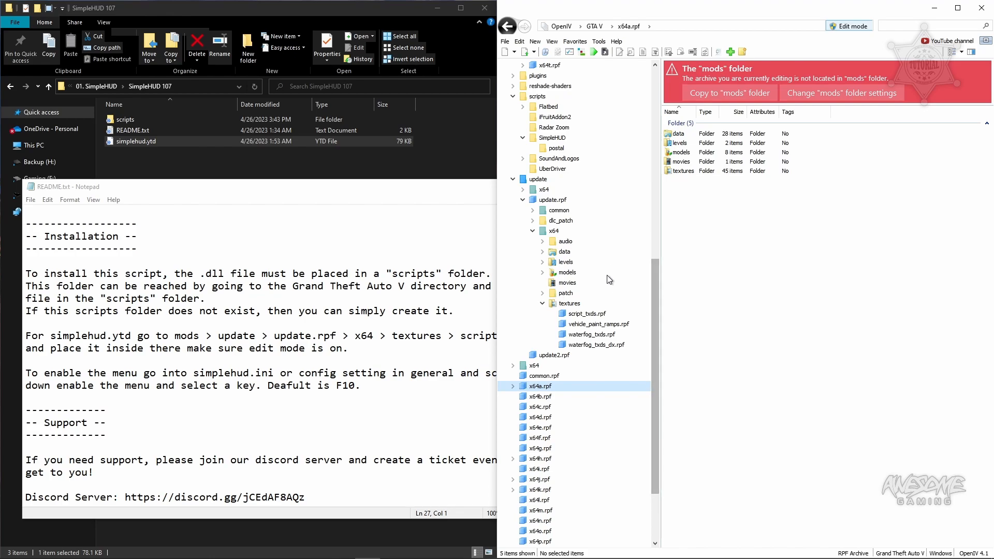
# Open the original update > update.rpf > x64 > textures folder outside mods and select script_txds.rpf.
pyautogui.scroll(2, 544, 246)
pyautogui.click(539, 242)
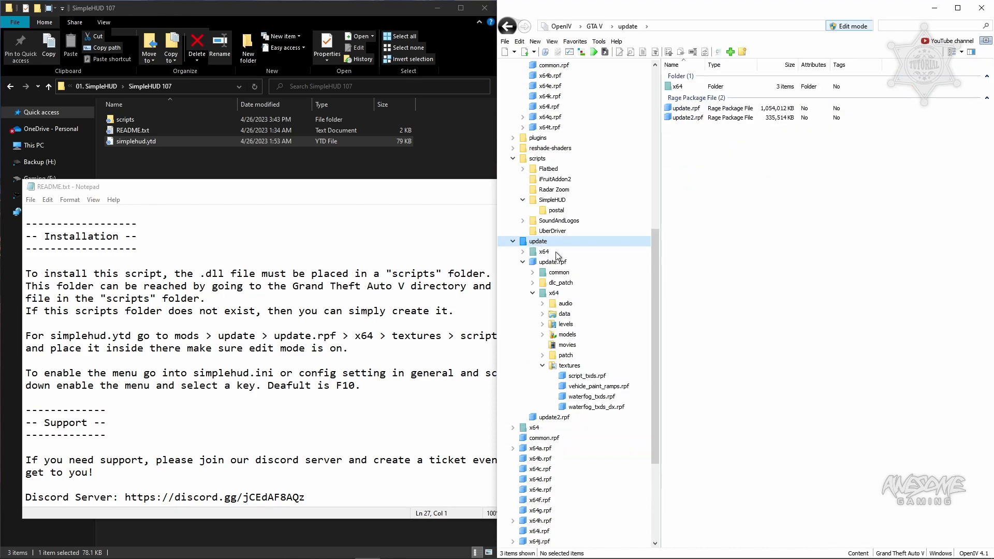
pyautogui.click(560, 262)
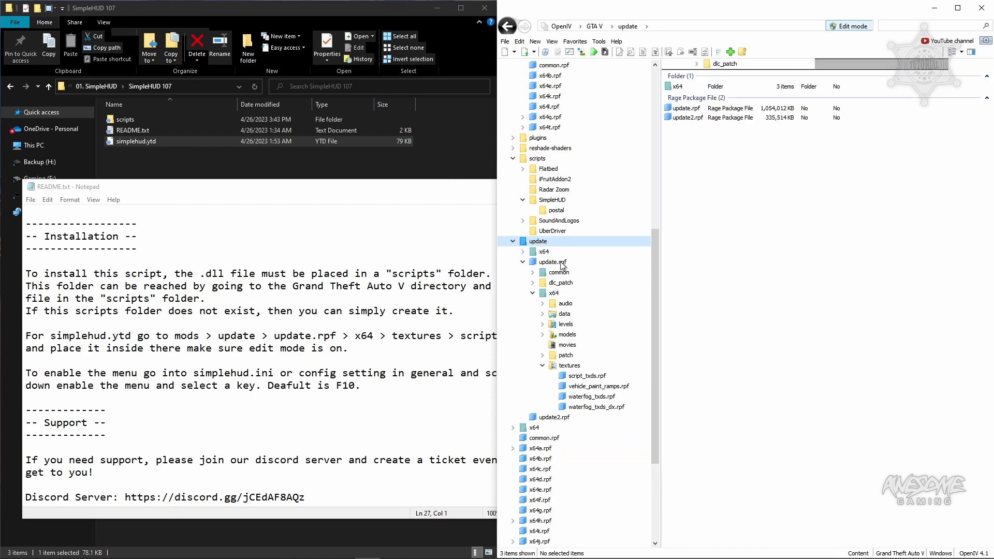
pyautogui.click(556, 293)
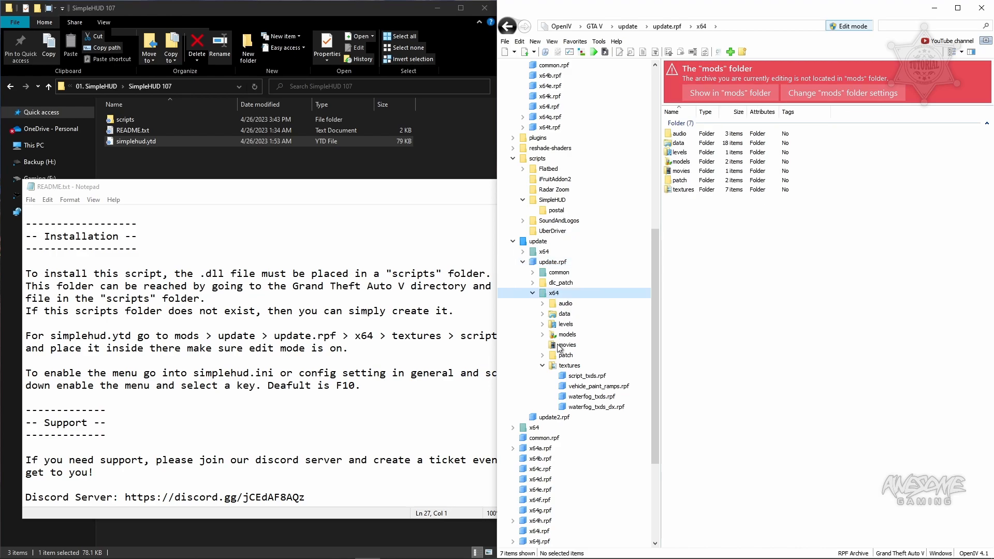
pyautogui.click(570, 366)
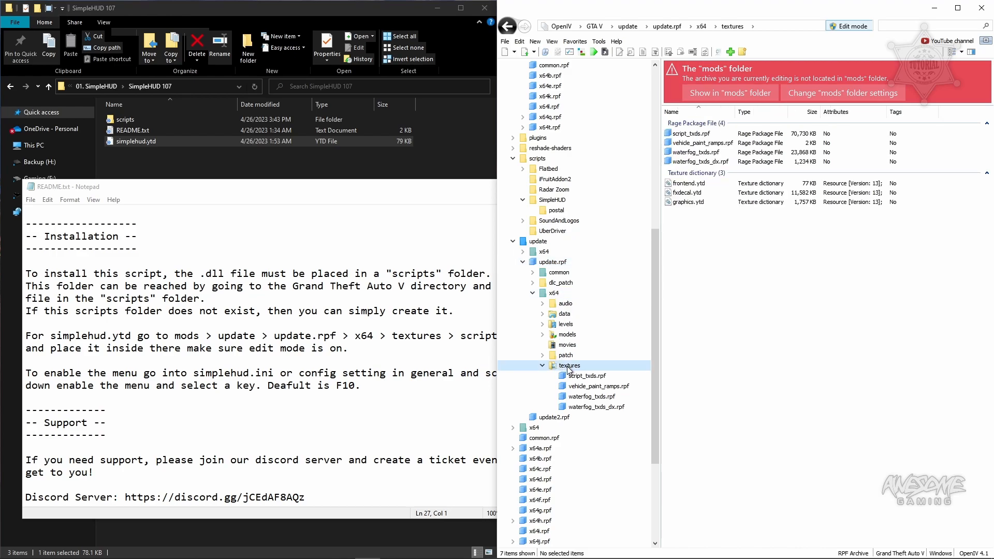
pyautogui.click(731, 134)
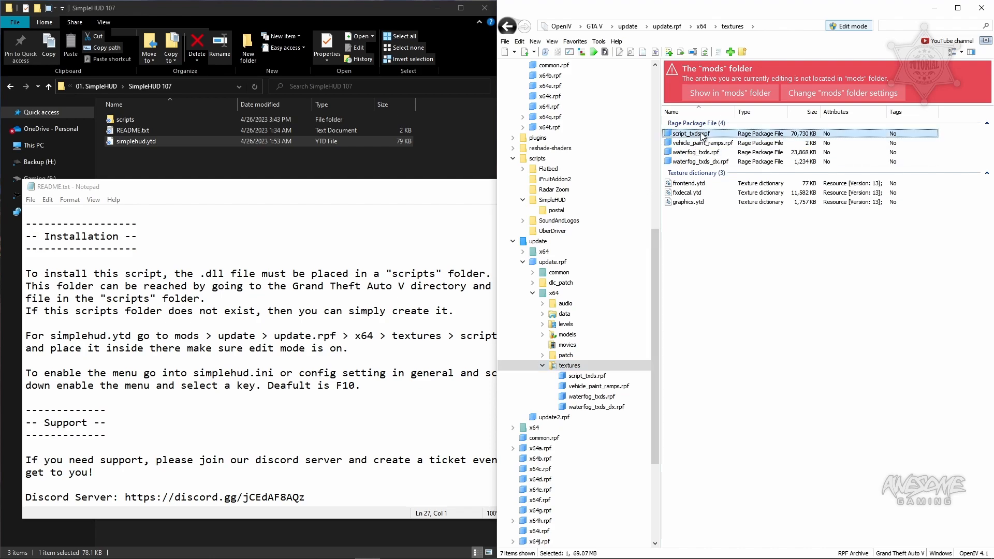
pyautogui.moveTo(798, 19)
pyautogui.mouseDown()
pyautogui.moveTo(761, 16)
pyautogui.moveTo(780, 16)
pyautogui.mouseUp()
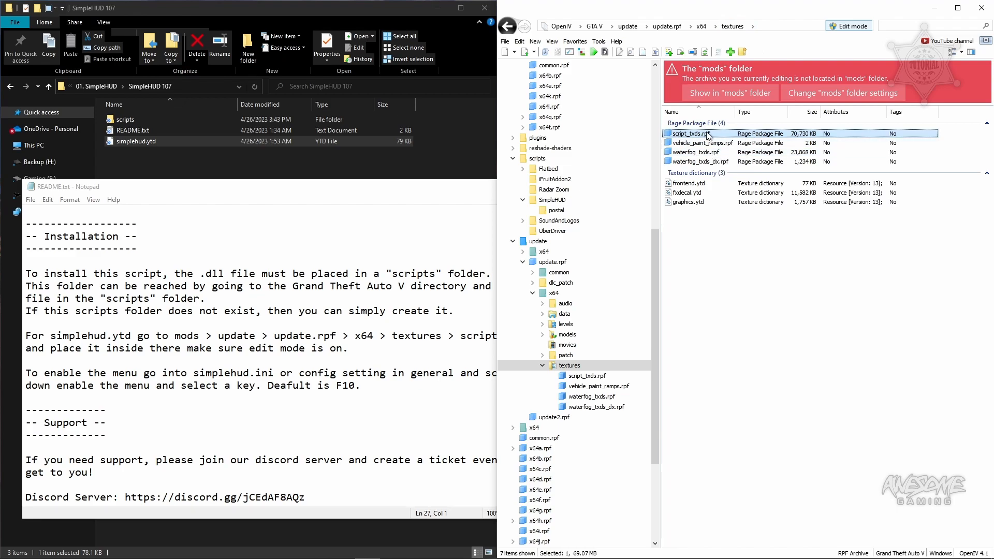
# Switch to the mods copy of the archives and open mods > update > update.rpf > x64 > textures > script_txds.rpf.
pyautogui.click(714, 95)
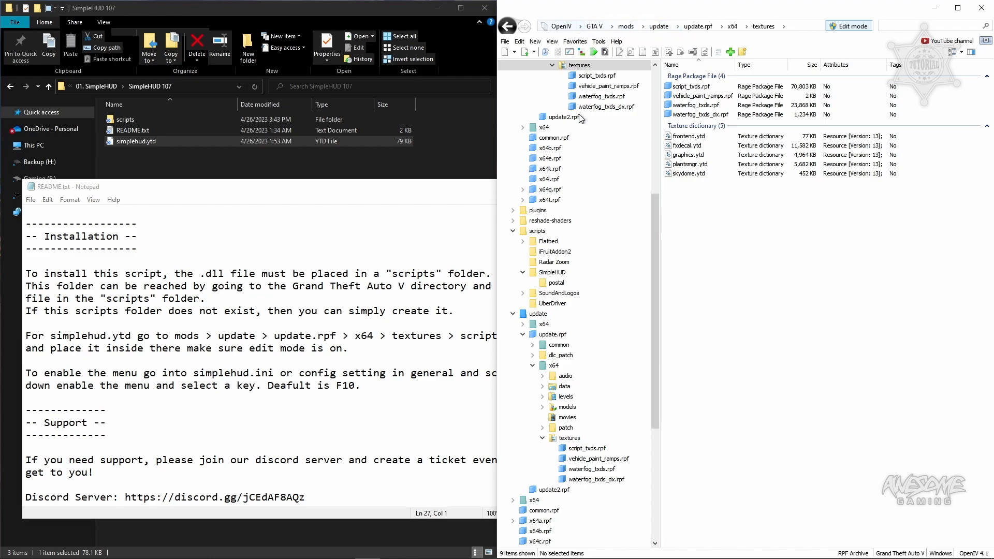
pyautogui.scroll(8, 588, 195)
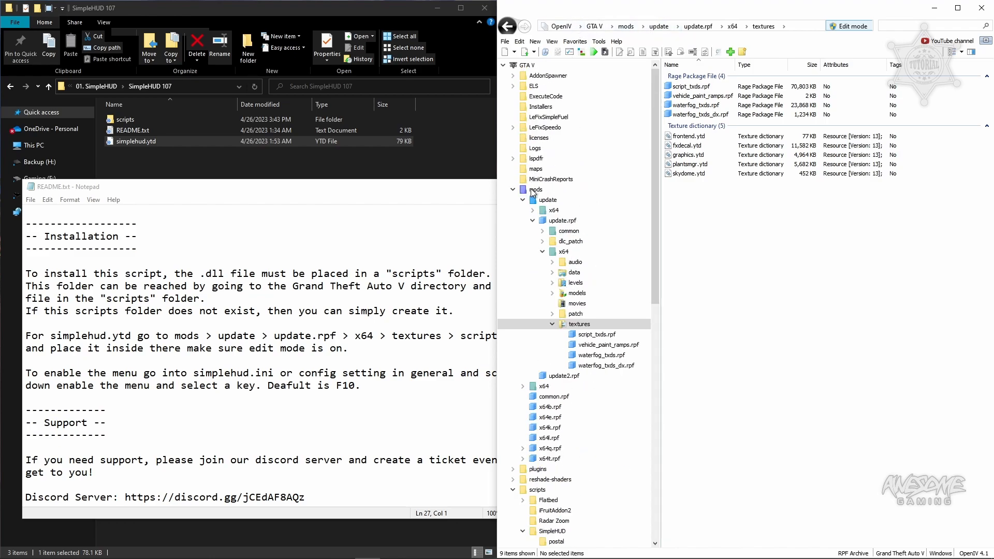
pyautogui.click(535, 190)
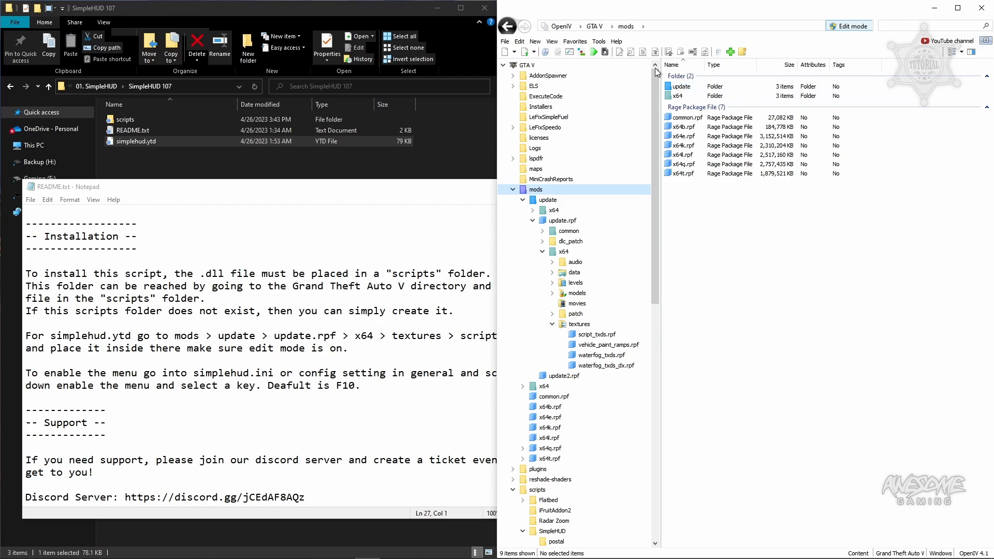
pyautogui.doubleClick(681, 87)
pyautogui.doubleClick(682, 110)
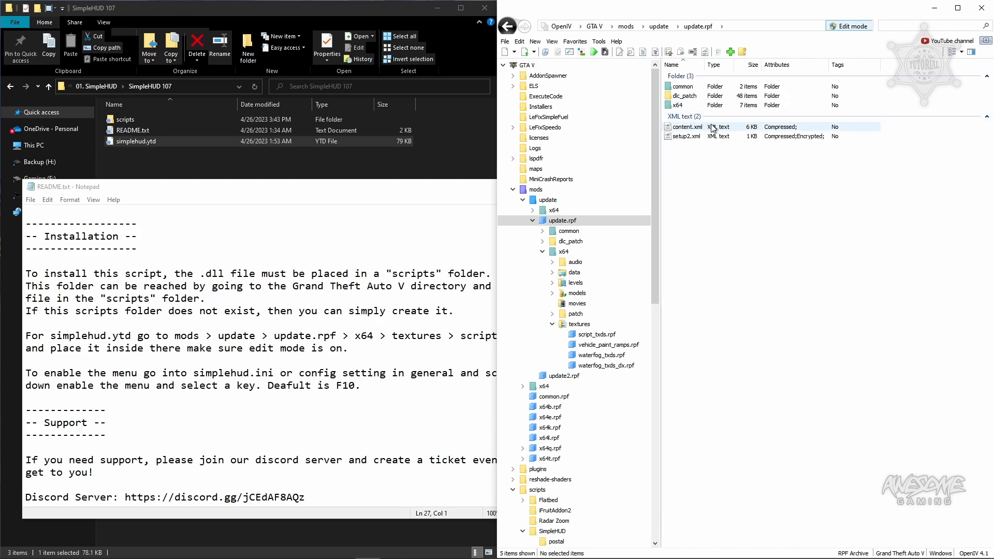
pyautogui.doubleClick(682, 106)
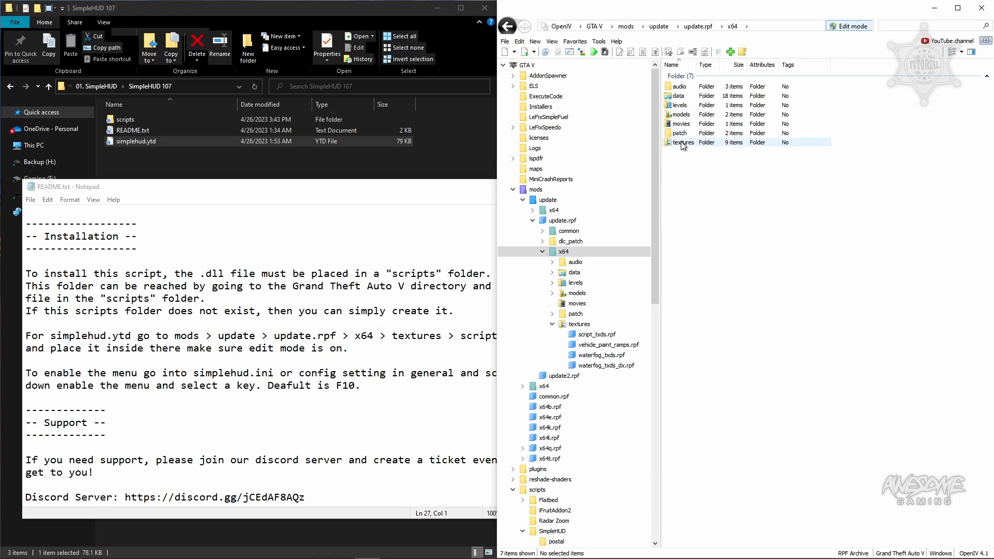
pyautogui.doubleClick(682, 143)
pyautogui.click(692, 87)
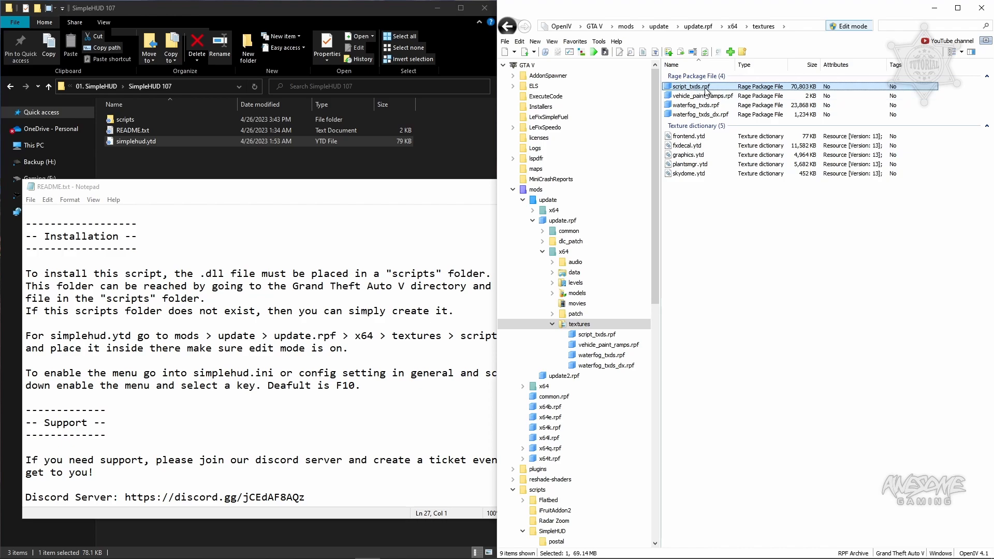
pyautogui.doubleClick(706, 90)
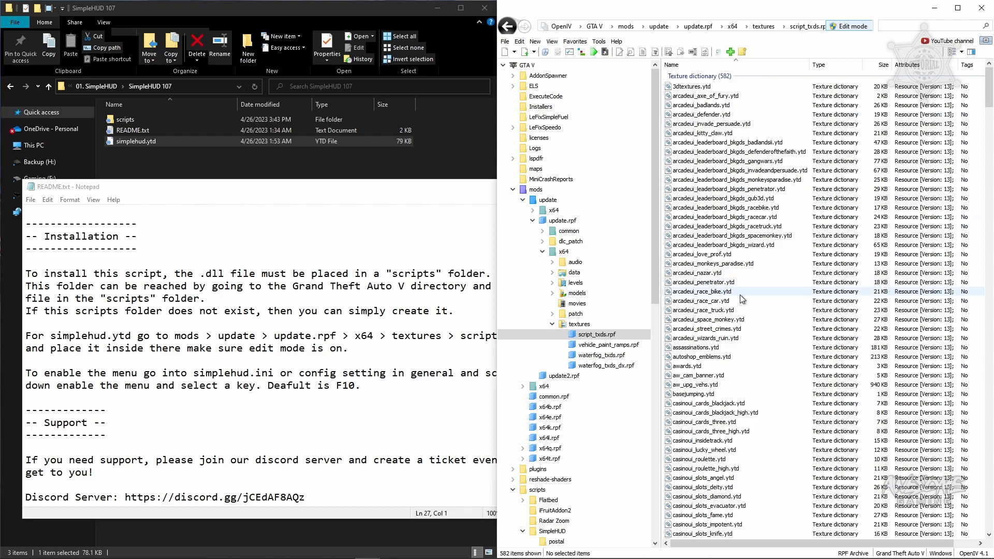
# Locate simplehud.ytd in script_txds.rpf and bring the simplehud.ytd file from the SimpleHUD 107 folder into the archive.
pyautogui.scroll(-20, 767, 301)
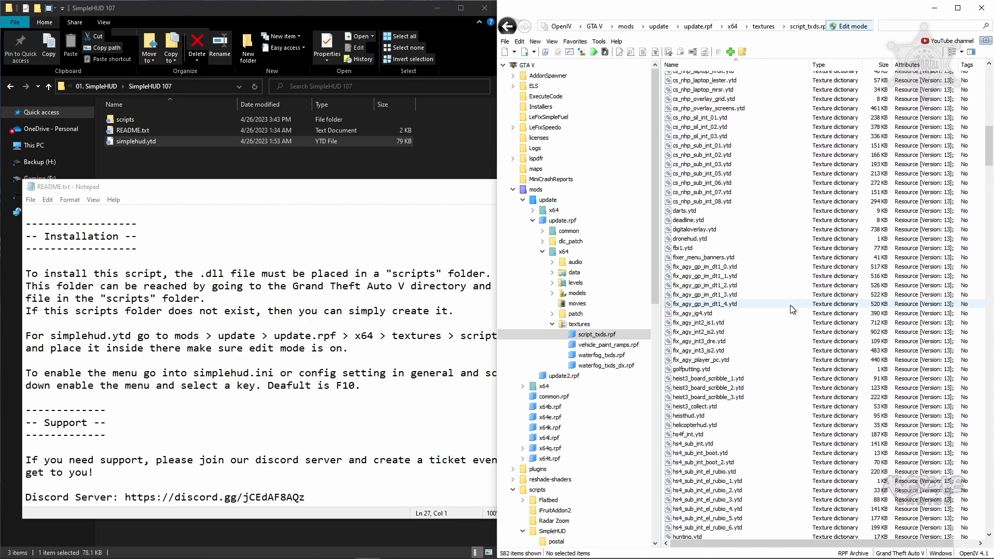
pyautogui.click(775, 307)
pyautogui.write('si')
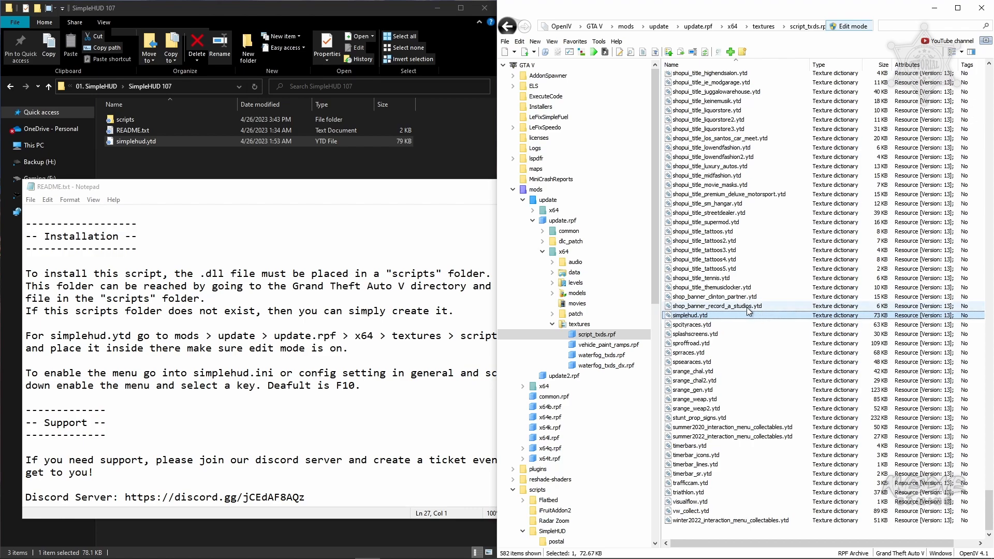
pyautogui.click(160, 142)
pyautogui.moveTo(153, 143); pyautogui.dragTo(763, 315)
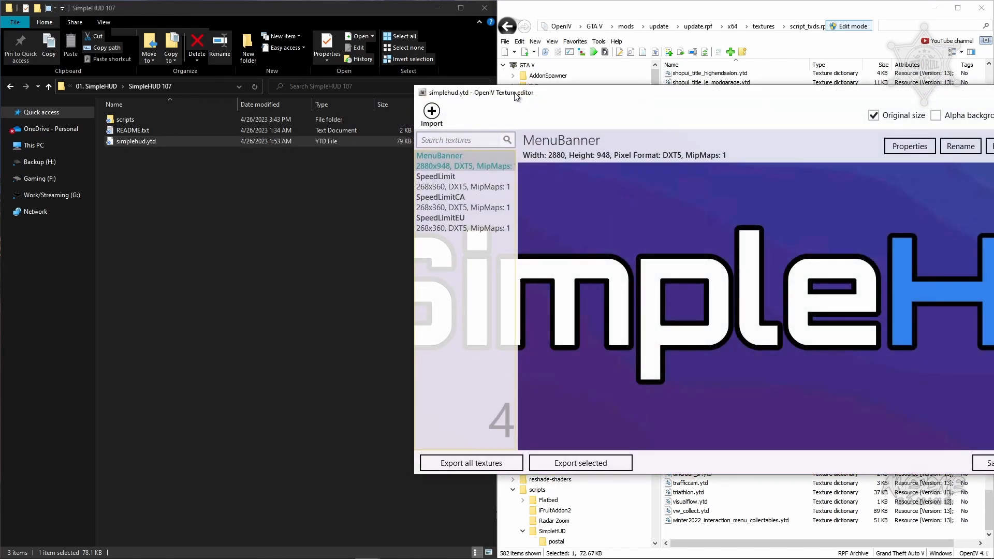
# Examine the MenuBanner, SpeedLimit, SpeedLimitCA and SpeedLimitEU textures in simplehud.ytd, then close the texture editor without saving.
pyautogui.moveTo(512, 94); pyautogui.dragTo(340, 80)
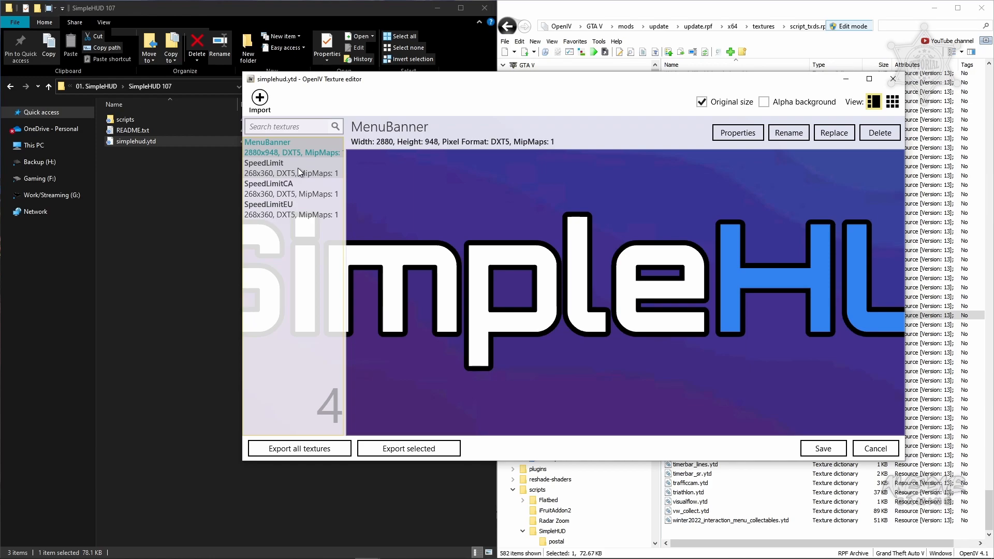
pyautogui.click(298, 168)
pyautogui.click(298, 147)
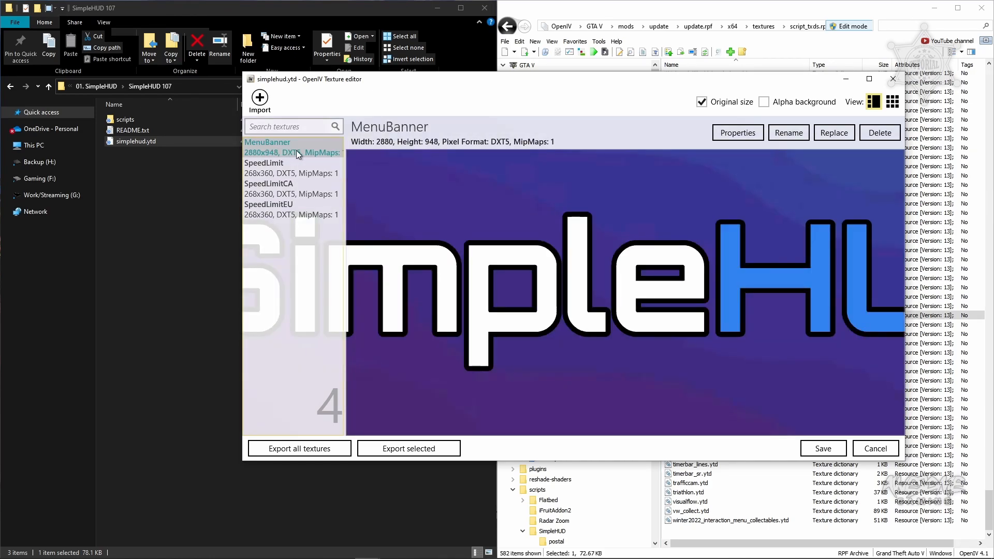
pyautogui.click(278, 171)
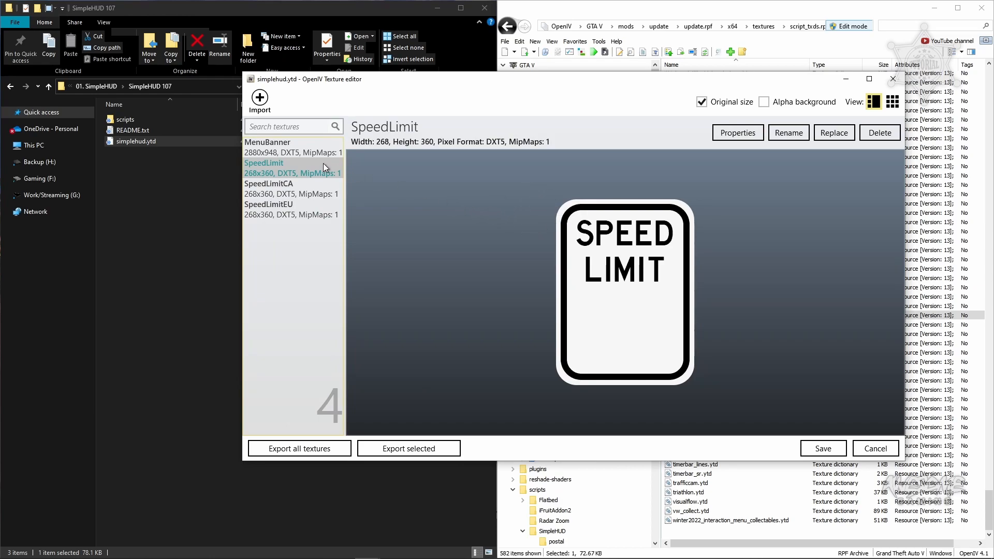
pyautogui.click(301, 190)
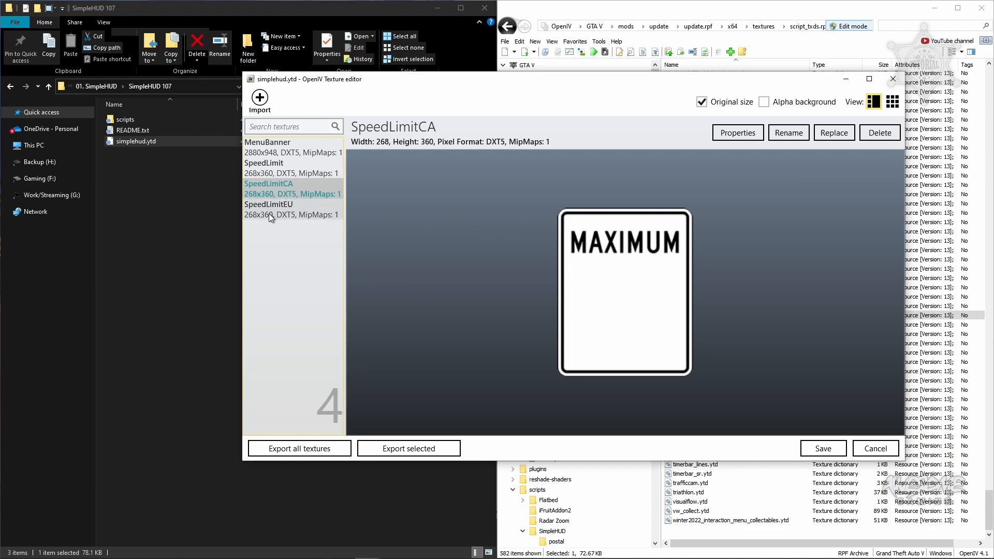
pyautogui.click(303, 208)
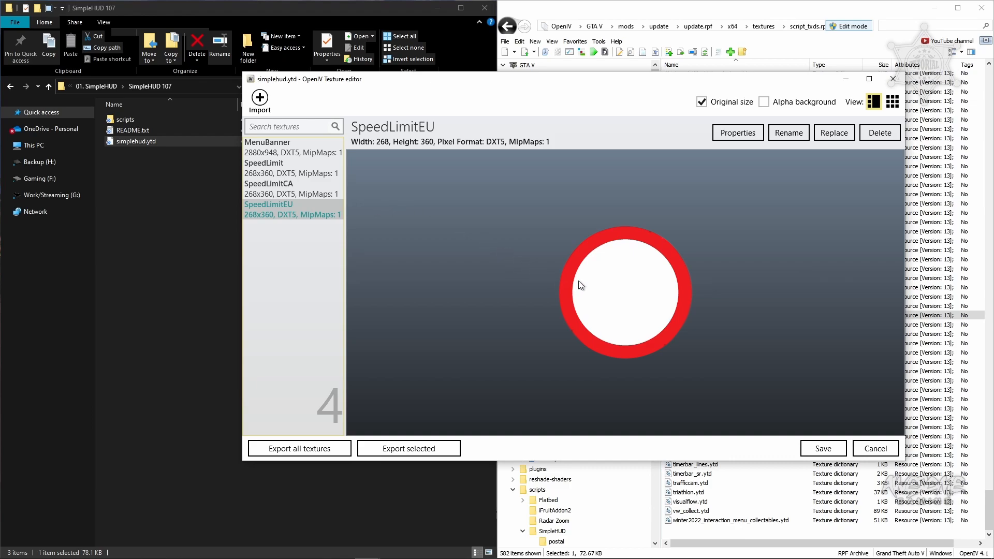
pyautogui.click(876, 448)
pyautogui.scroll(6, 723, 304)
pyautogui.scroll(20, 723, 304)
pyautogui.scroll(18, 812, 459)
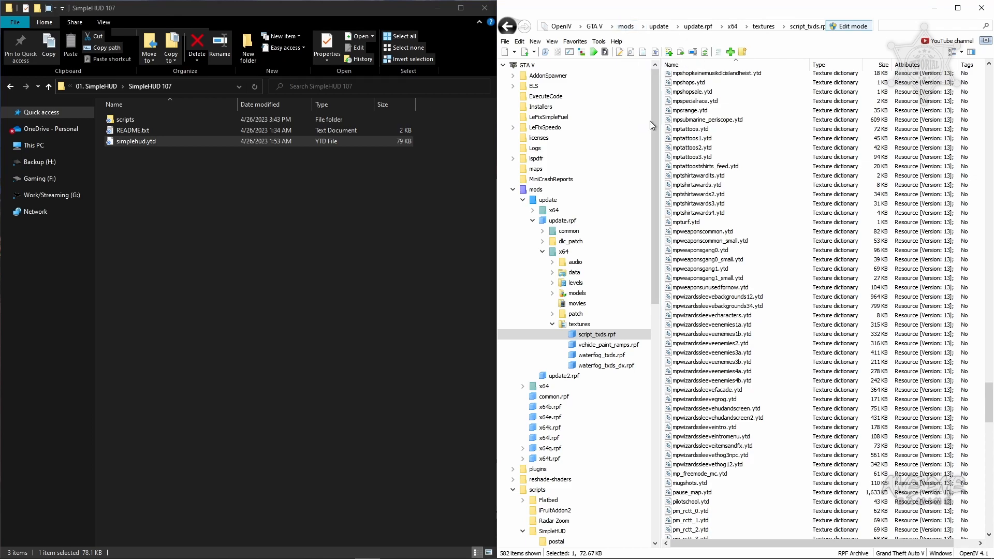
pyautogui.moveTo(654, 121); pyautogui.dragTo(656, 92)
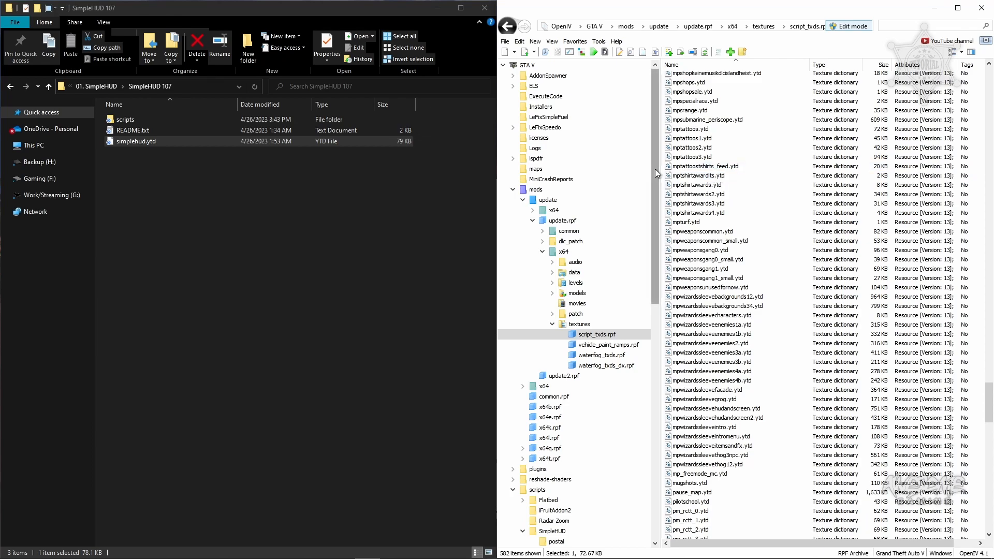
pyautogui.moveTo(656, 167); pyautogui.dragTo(657, 134)
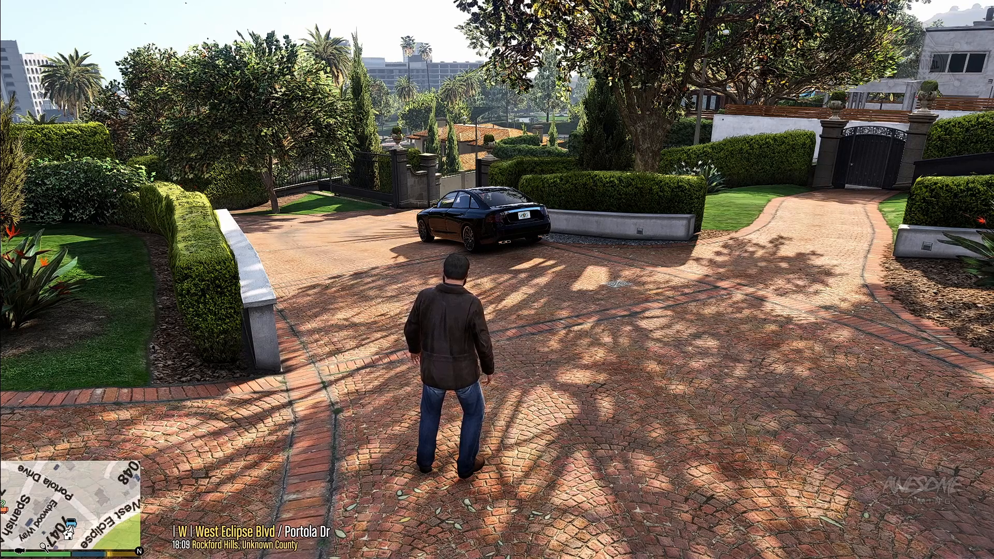
# Switch to GTA V and run the Reload() command in the script console.
pyautogui.press('F4')
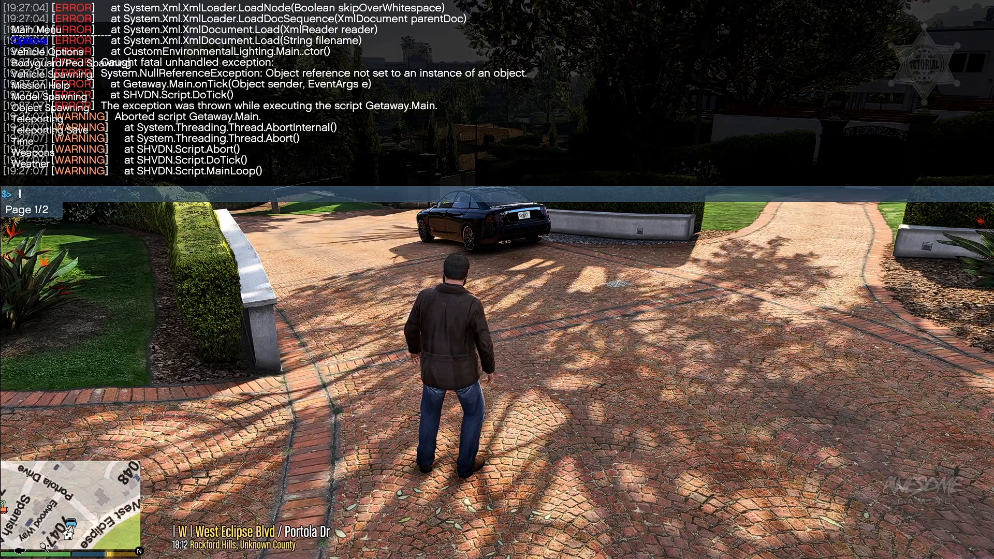
pyautogui.write('Rel')
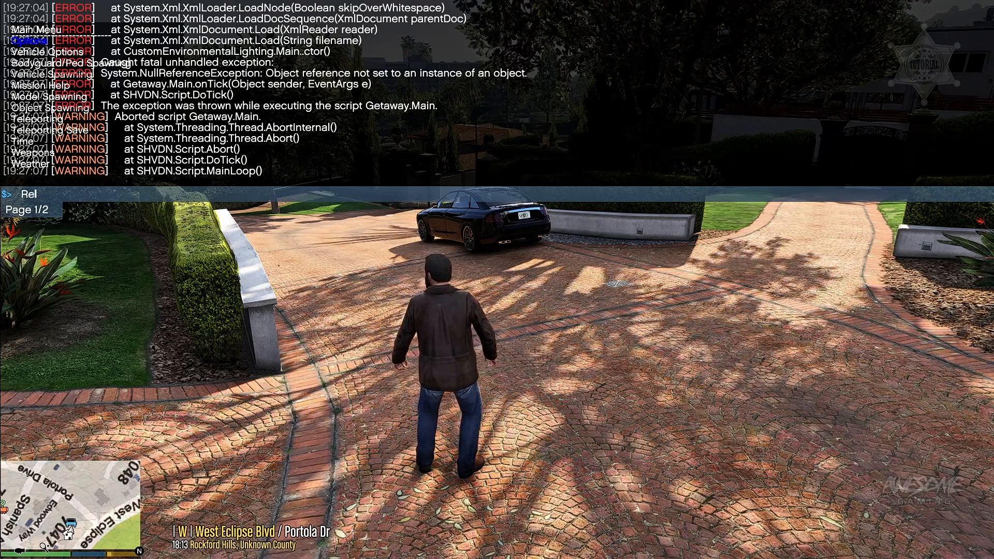
pyautogui.write('oad()')
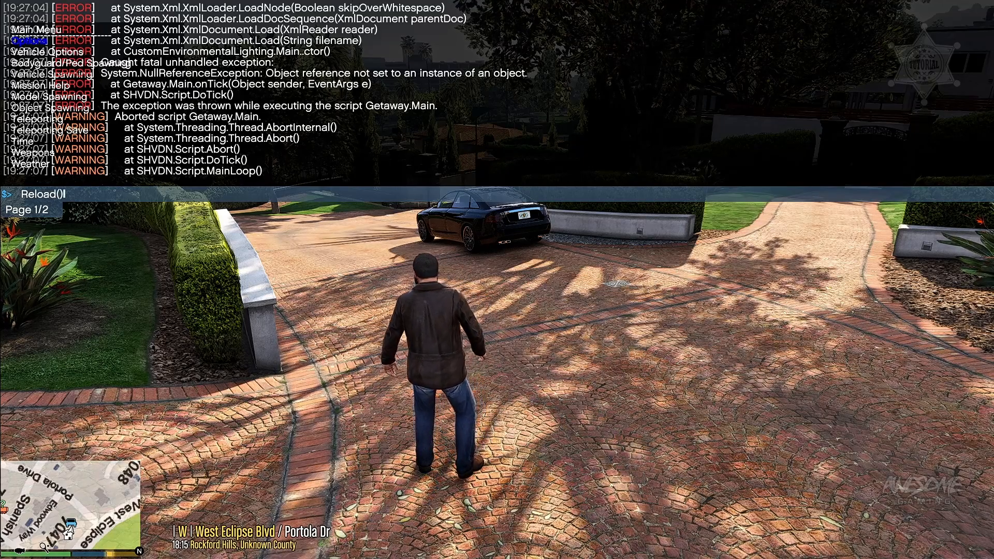
pyautogui.press('Return')
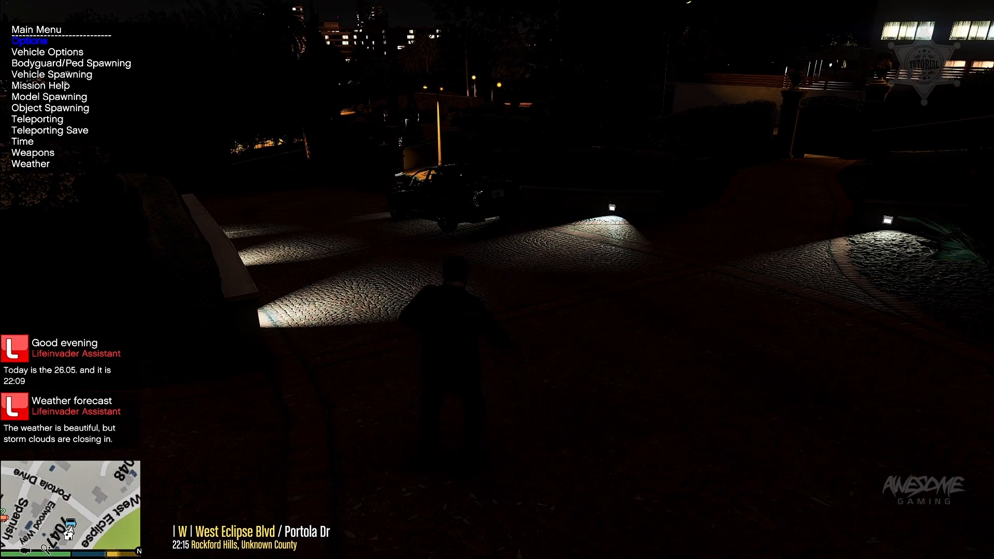
# Set the in-game time to Night (05) with the trainer's Time options and close the trainer.
pyautogui.press('Down')
pyautogui.press('Down')
pyautogui.press('Down')
pyautogui.press('Down')
pyautogui.press('Down')
pyautogui.press('Down')
pyautogui.press('Down')
pyautogui.press('Down')
pyautogui.press('Down')
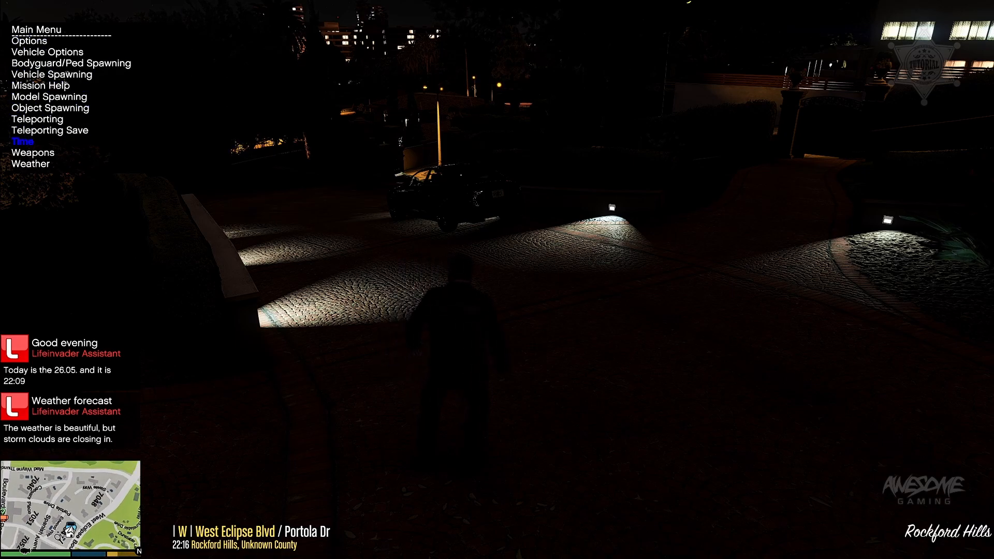
pyautogui.press('Return')
pyautogui.press('Up')
pyautogui.press('Up')
pyautogui.press('Up')
pyautogui.press('Up')
pyautogui.press('Up')
pyautogui.press('Up')
pyautogui.press('Up')
pyautogui.press('Up')
pyautogui.press('Up')
pyautogui.press('Up')
pyautogui.press('Up')
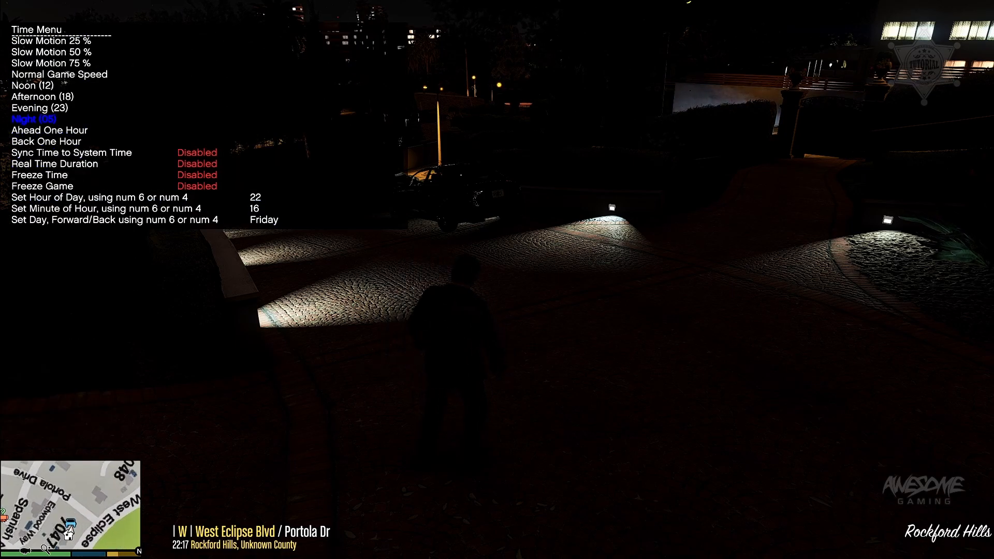
pyautogui.press('Down')
pyautogui.press('Return')
pyautogui.press('BackSpace')
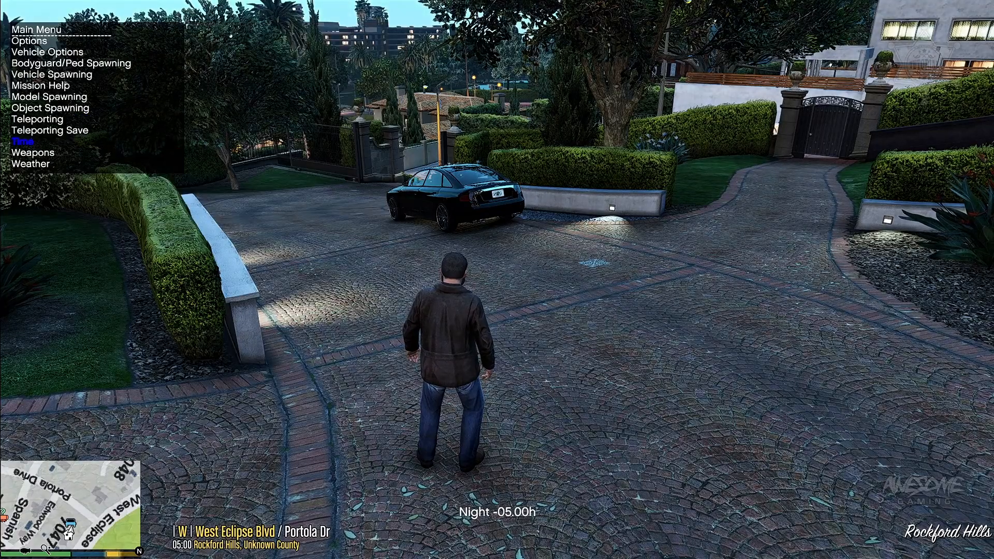
pyautogui.press('BackSpace')
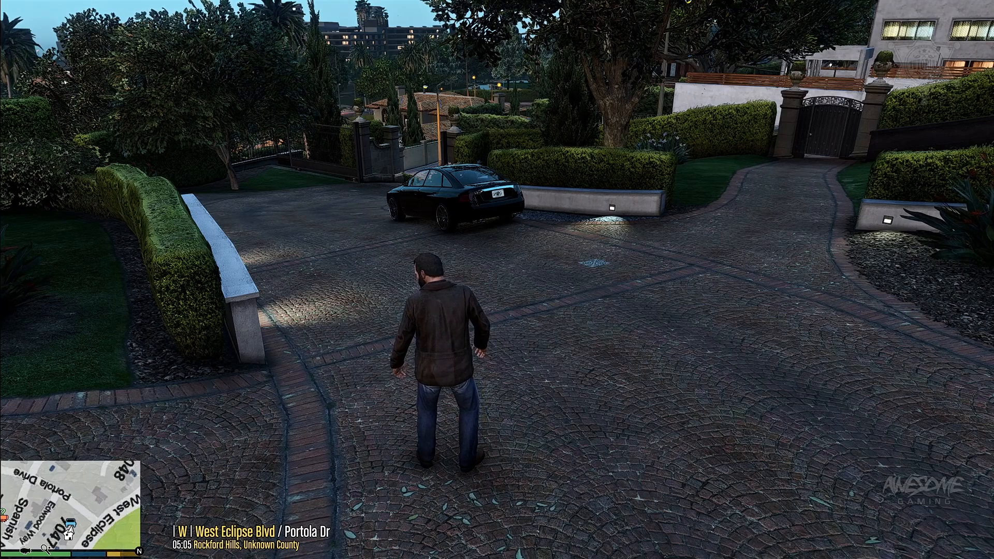
# Open the in-game SimpleHUD menu and look over the Primary Color and Secondary Color settings under General.
pyautogui.press('F7')
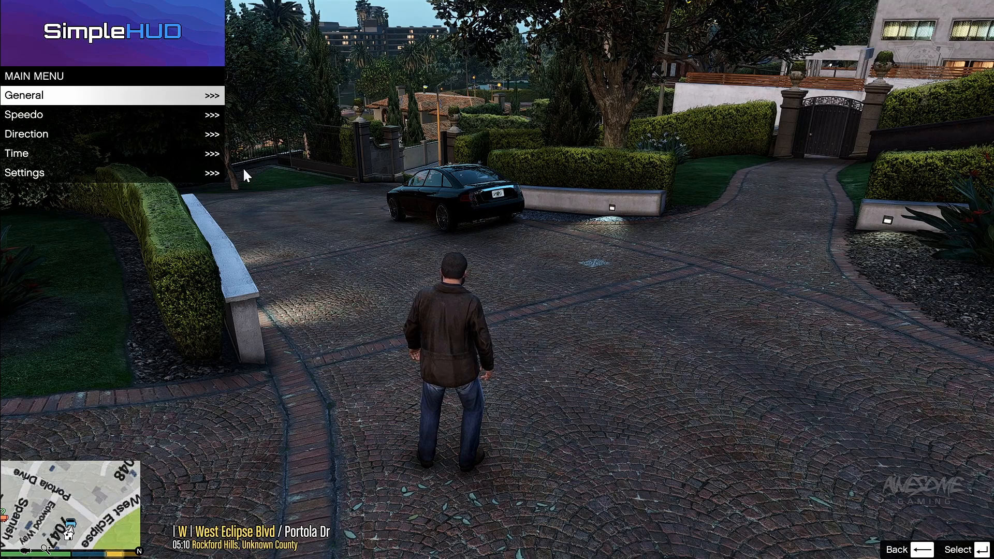
pyautogui.press('Return')
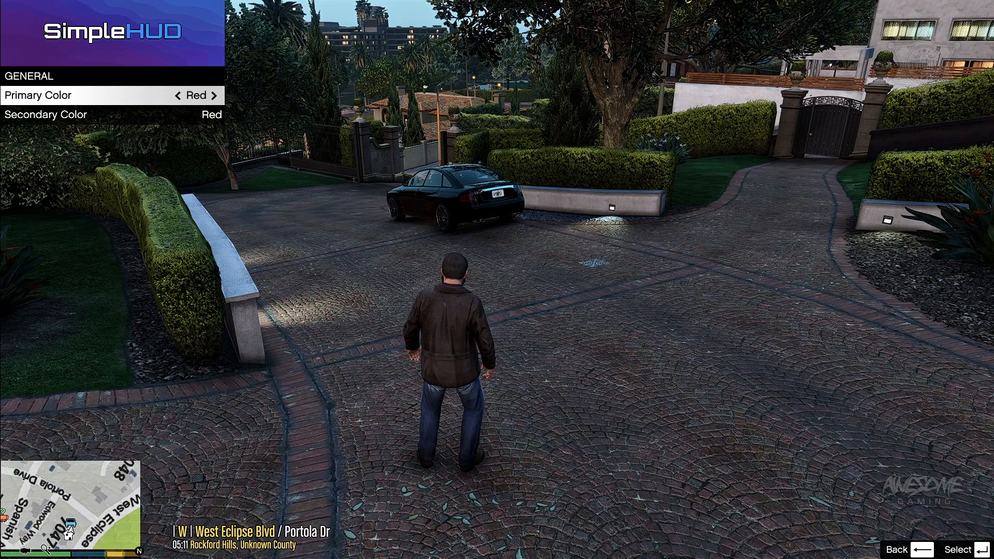
pyautogui.press('Down')
pyautogui.press('Up')
pyautogui.press('Down')
pyautogui.press('Up')
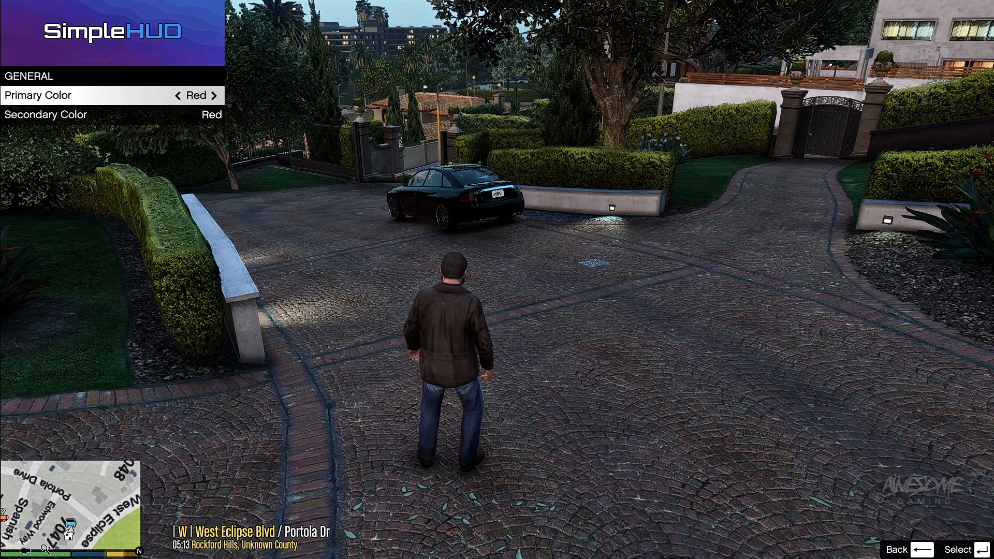
# Look through SimpleHUD's Speedo settings for Unit, Color and Enabled.
pyautogui.press('BackSpace')
pyautogui.press('Down')
pyautogui.press('Return')
pyautogui.press('Down')
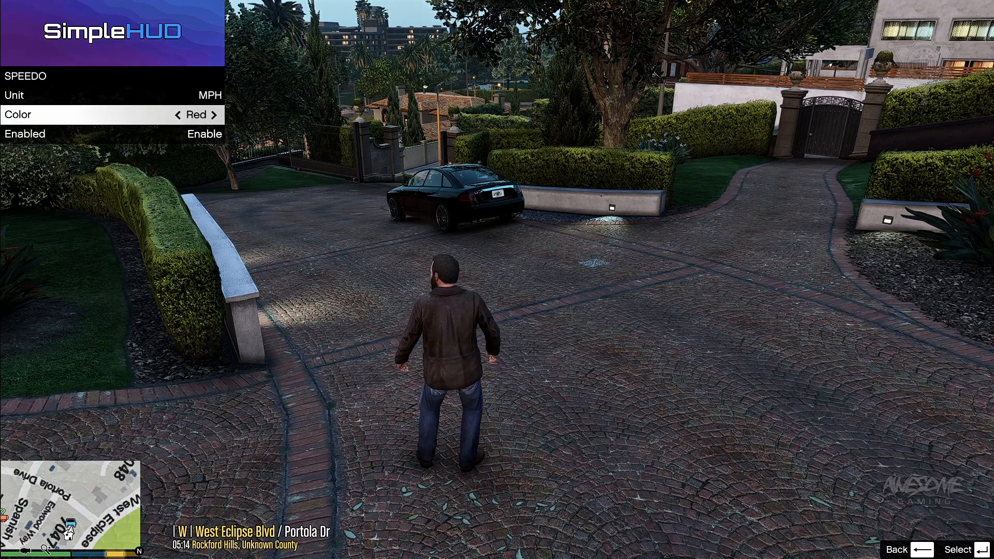
pyautogui.press('Up')
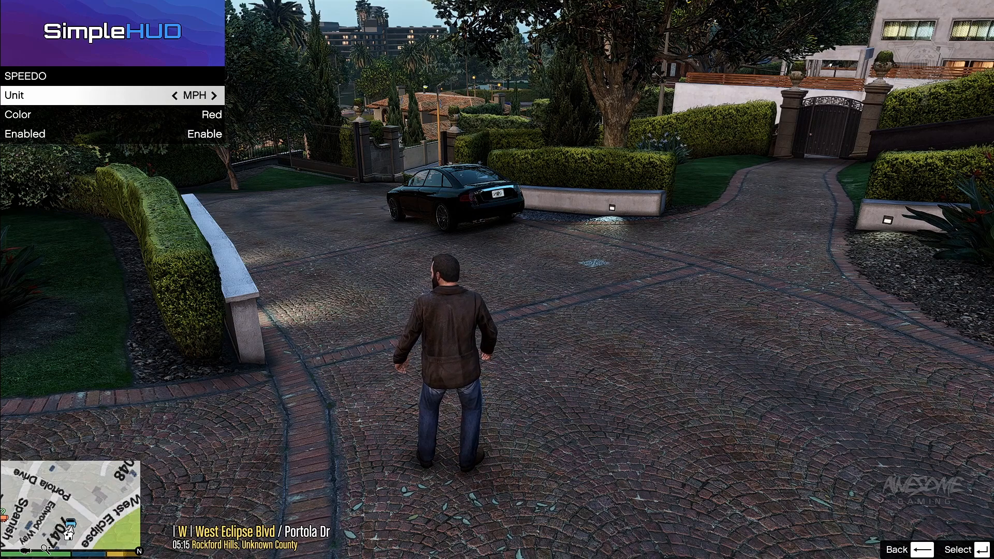
pyautogui.press('Down')
pyautogui.press('Down')
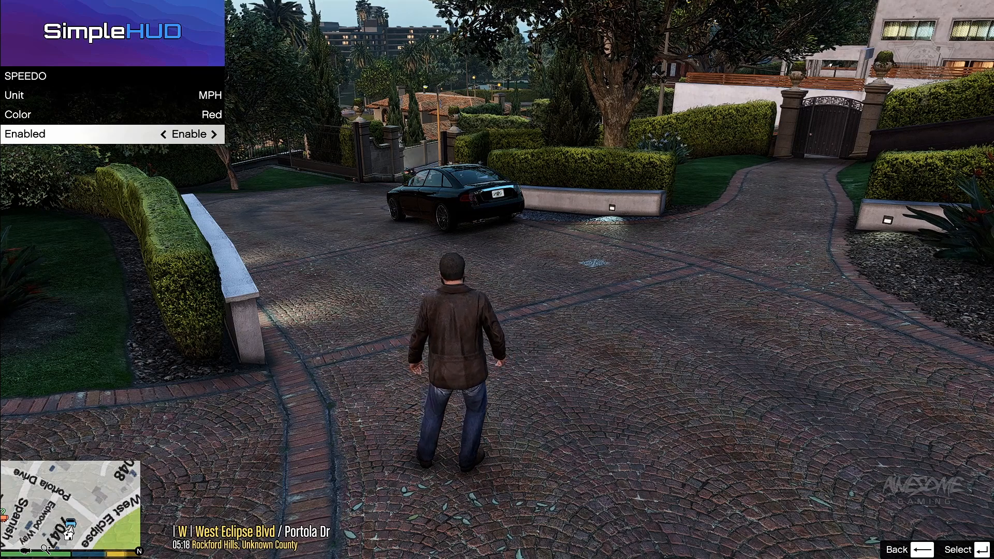
# Look through SimpleHUD's Direction settings for X, Y and Scale.
pyautogui.press('BackSpace')
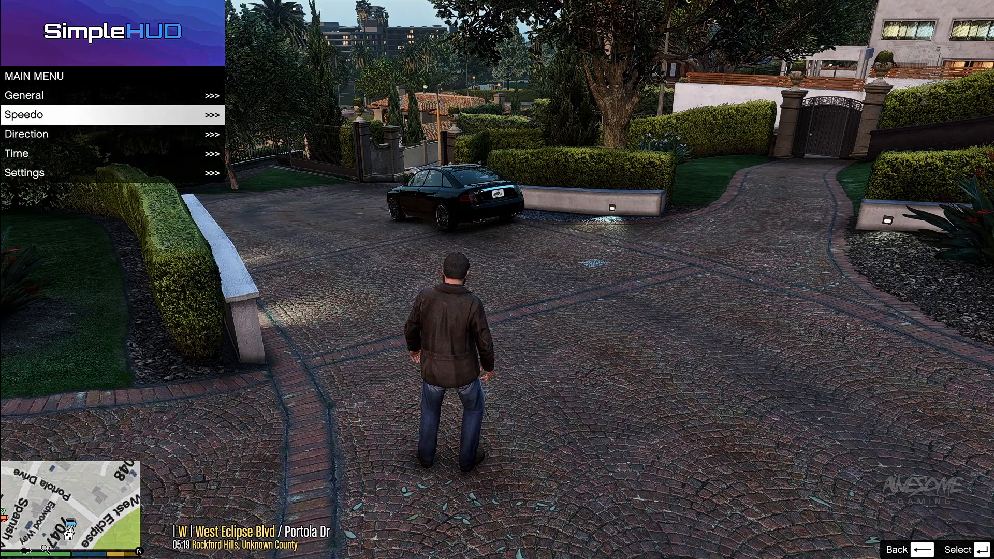
pyautogui.press('Down')
pyautogui.press('Return')
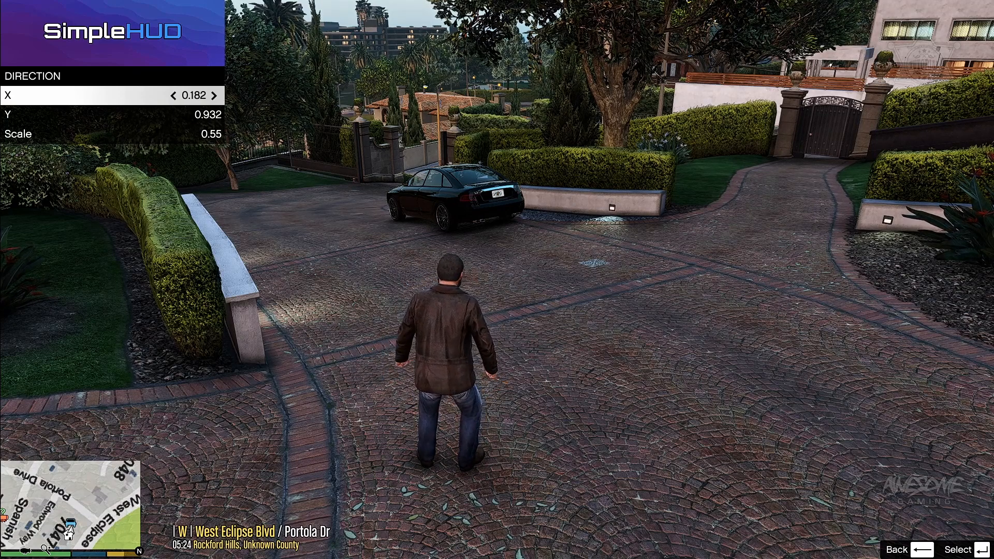
pyautogui.press('Down')
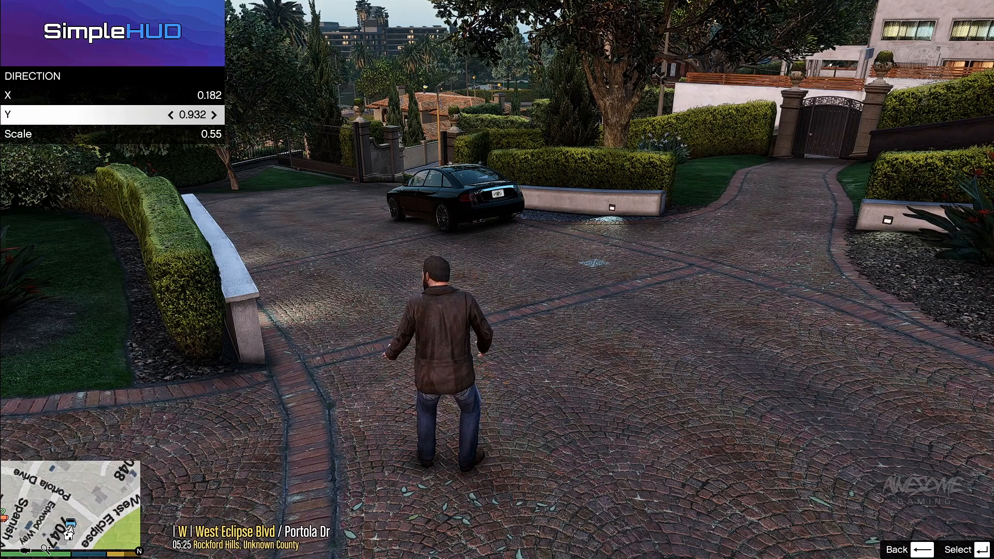
pyautogui.press('BackSpace')
# Review the X, Y and Scale options in SimpleHUD's Time settings.
pyautogui.press('Down')
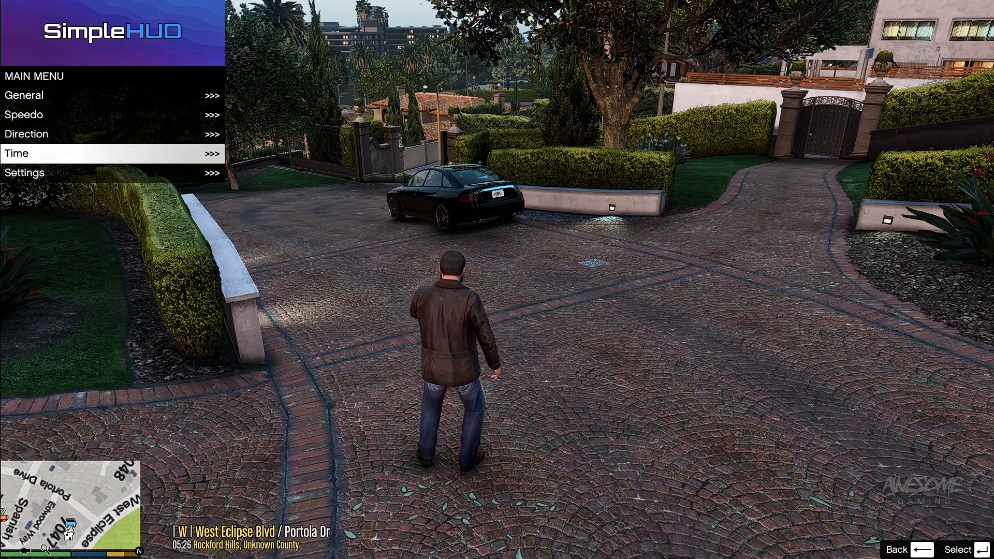
pyautogui.press('Return')
pyautogui.press('Down')
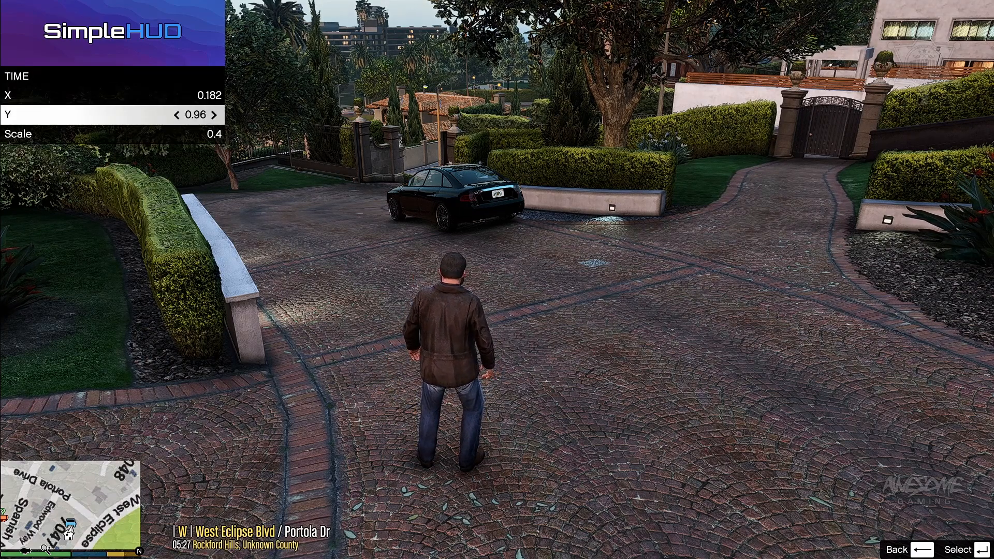
pyautogui.press('Down')
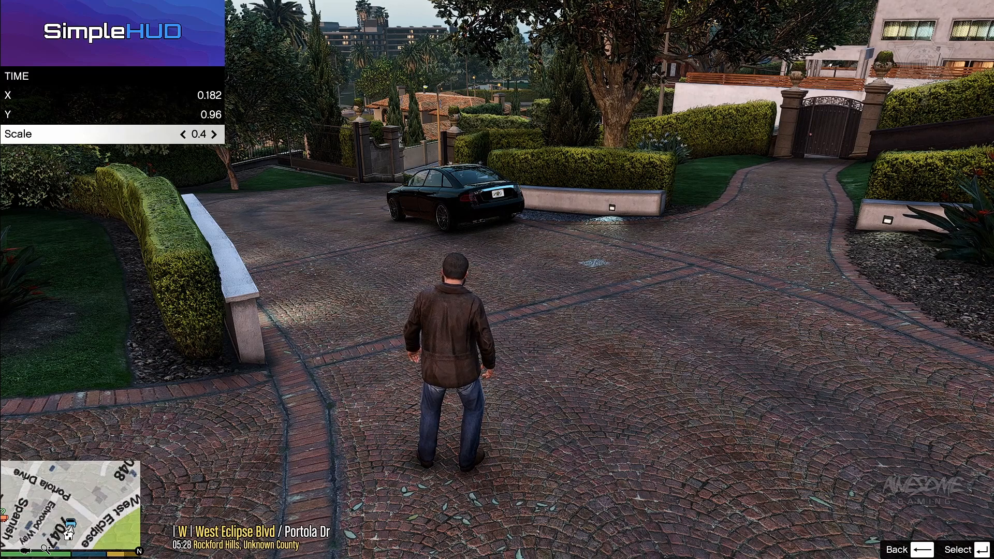
pyautogui.press('BackSpace')
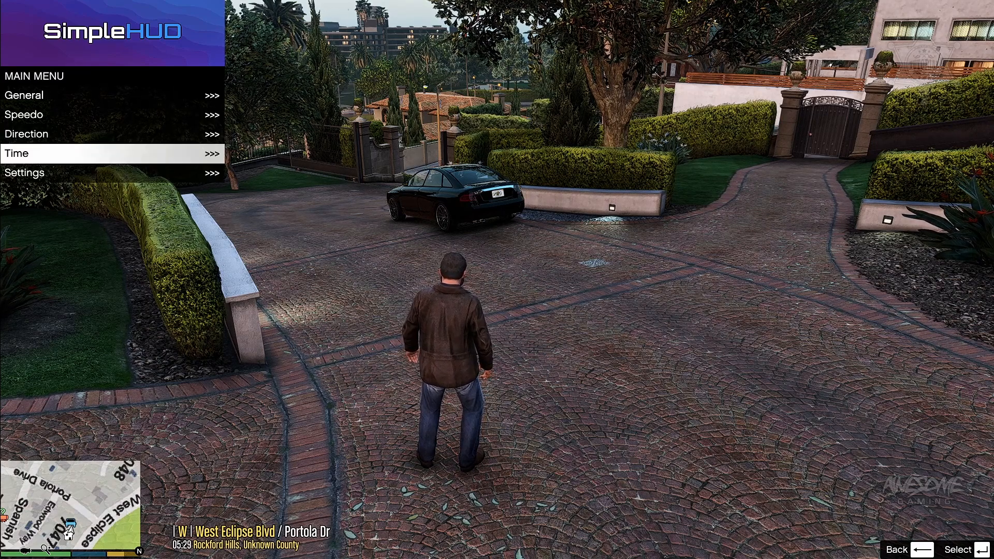
# Try the Right-Align Menu option in SimpleHUD's Settings, switching it on and back off.
pyautogui.press('Down')
pyautogui.press('Return')
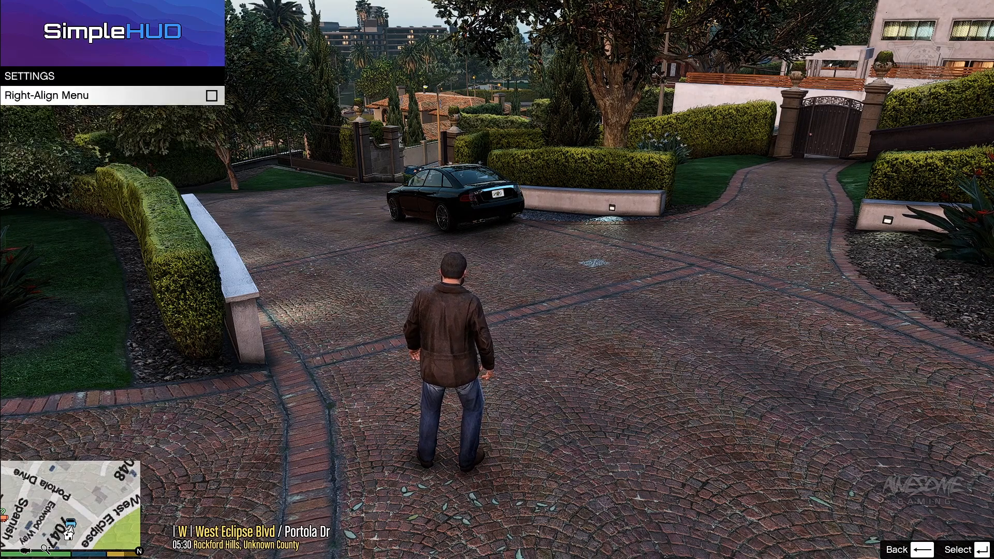
pyautogui.press('Return')
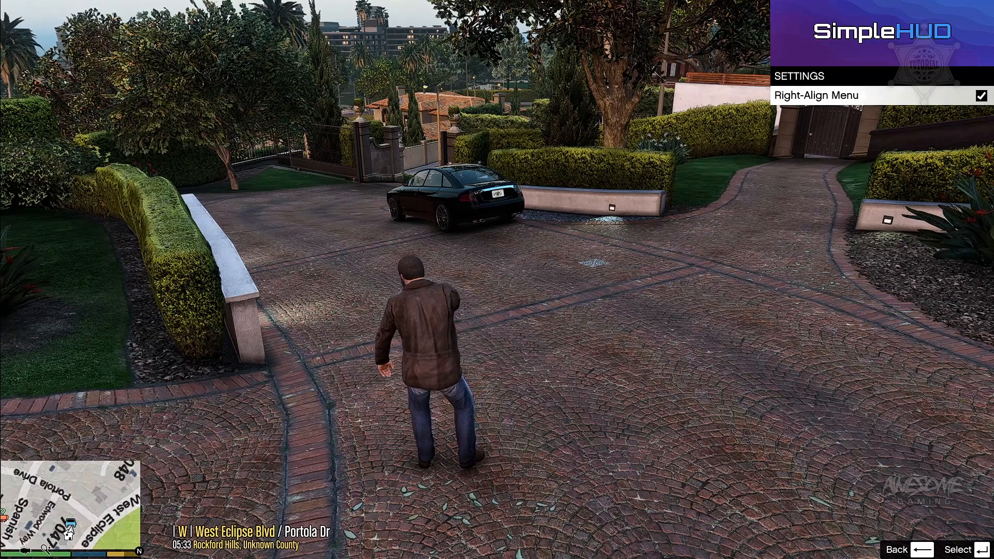
pyautogui.press('Return')
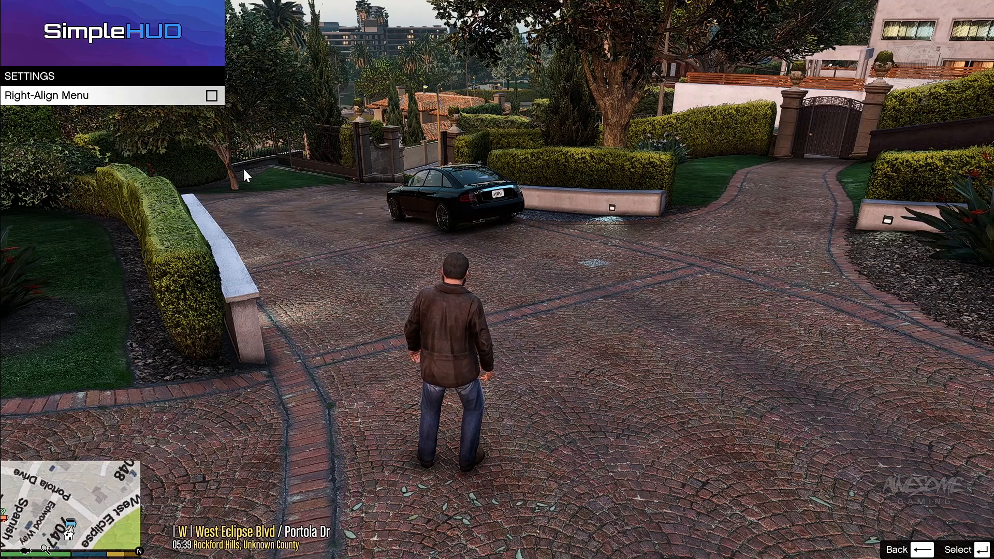
# Leave the Settings page and close the SimpleHUD menu to return to gameplay.
pyautogui.press('BackSpace')
pyautogui.press('Down')
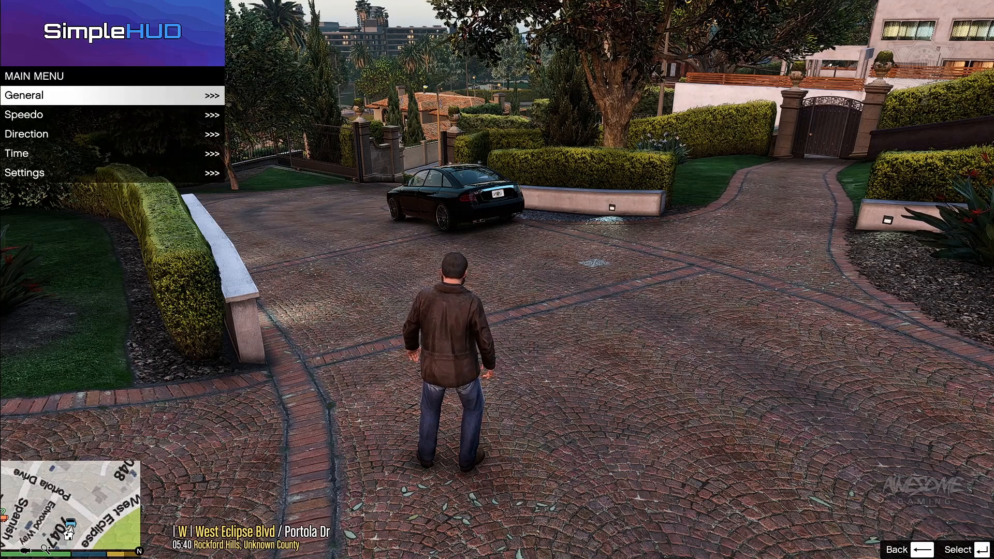
pyautogui.press('BackSpace')
# Get into the black sedan parked in the driveway and switch on its hazard lights.
pyautogui.press('w')
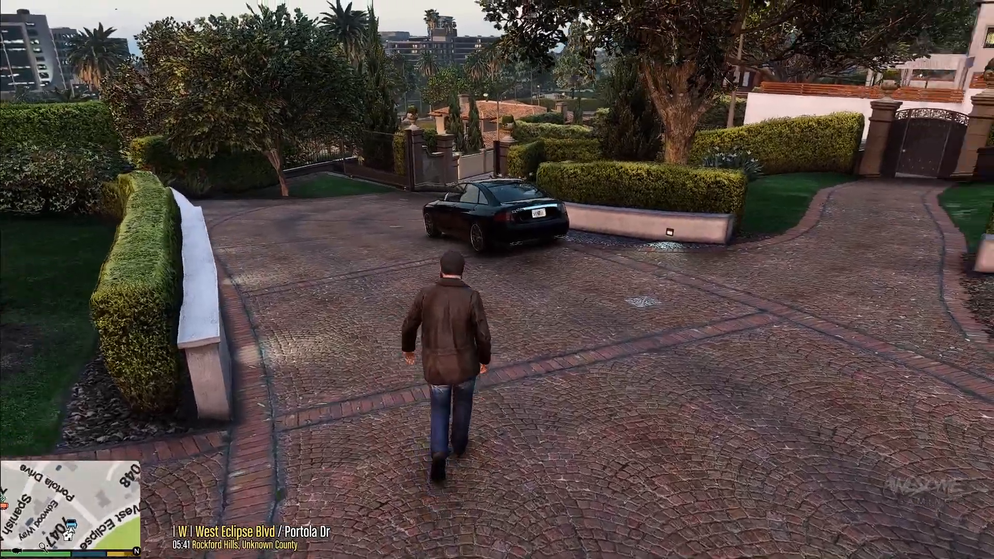
pyautogui.press('w')
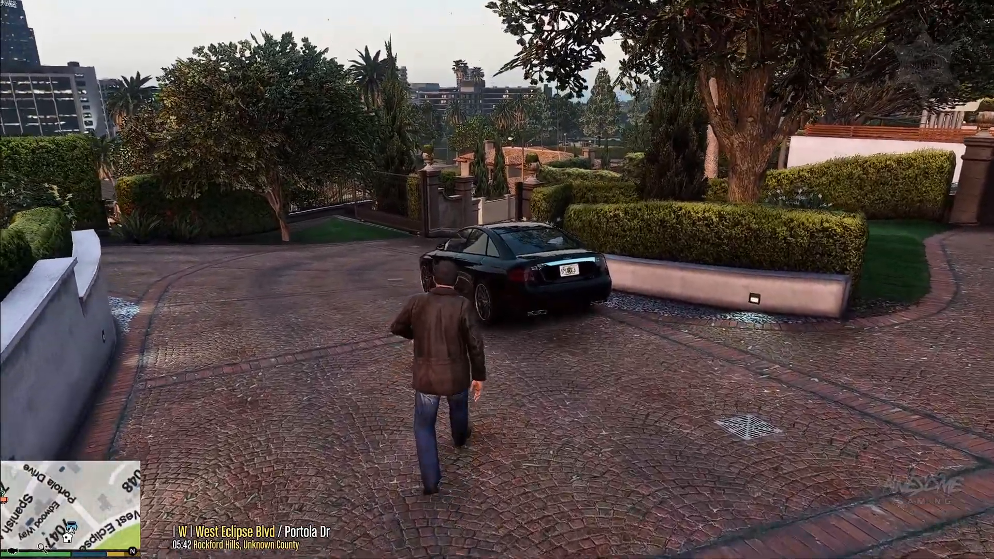
pyautogui.press('w')
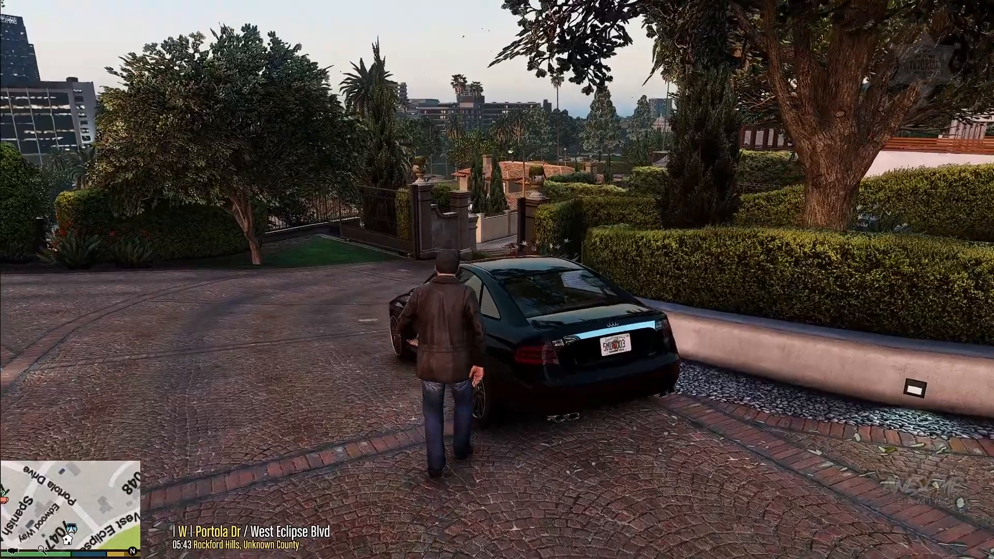
pyautogui.press('f')
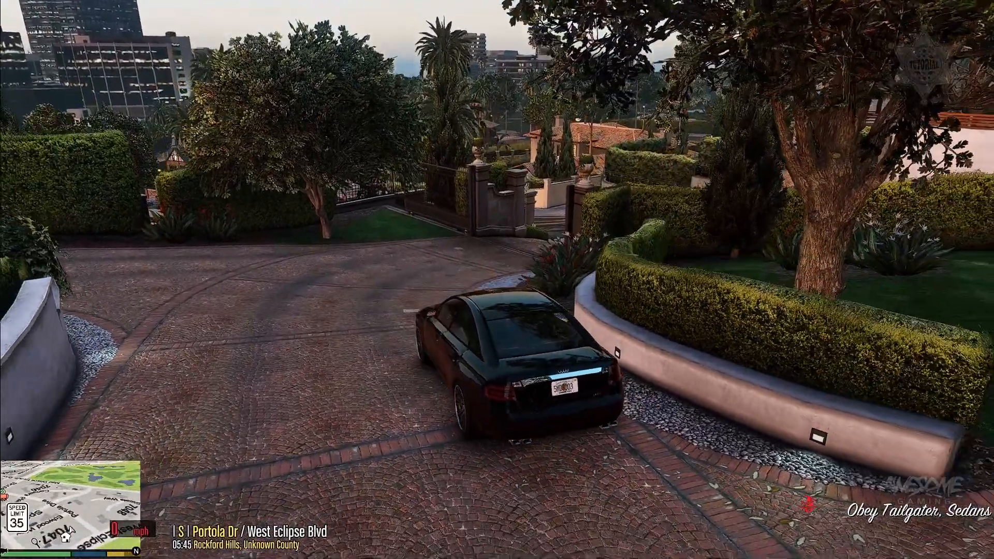
pyautogui.press('Up')
pyautogui.press('BackSpace')
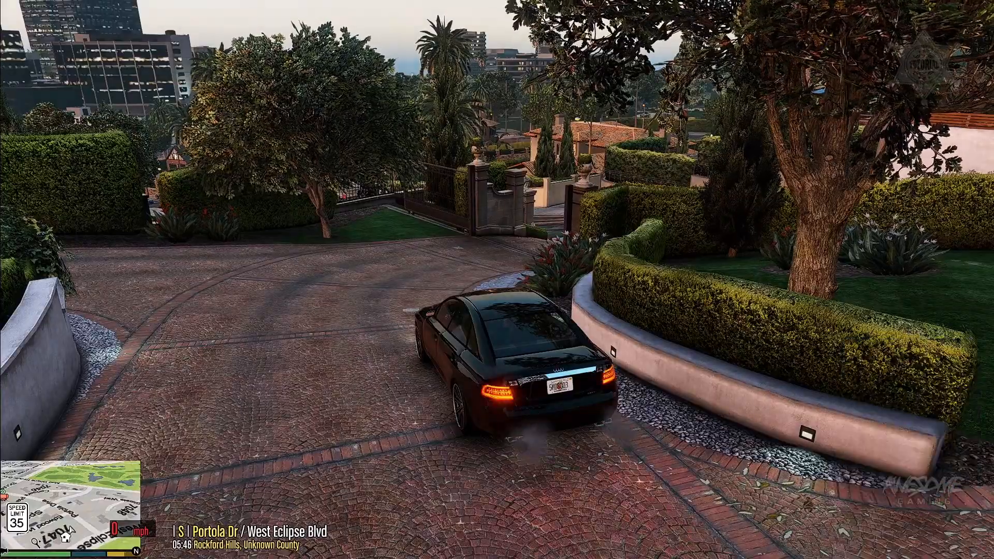